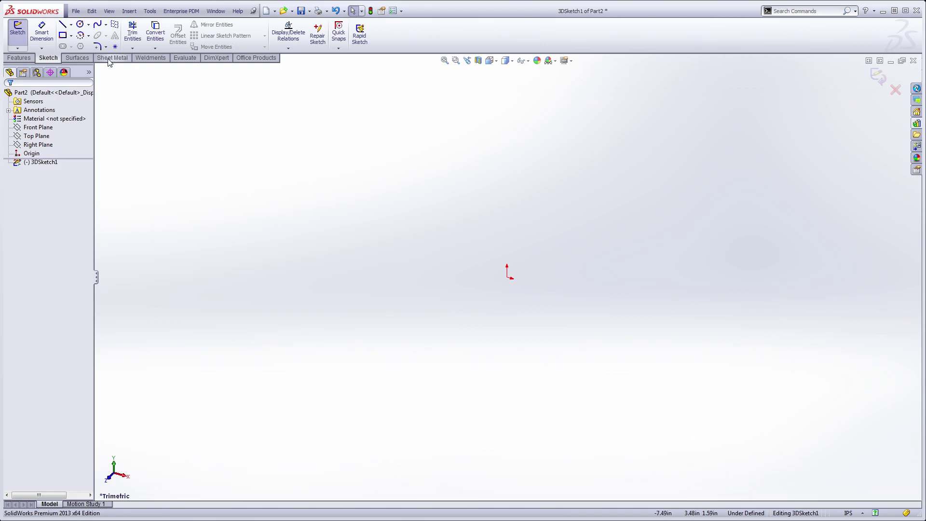
# Sketch a corner rectangle about 5.16 by 4.74 in from the origin on the ZX plane
pyautogui.click(65, 37)
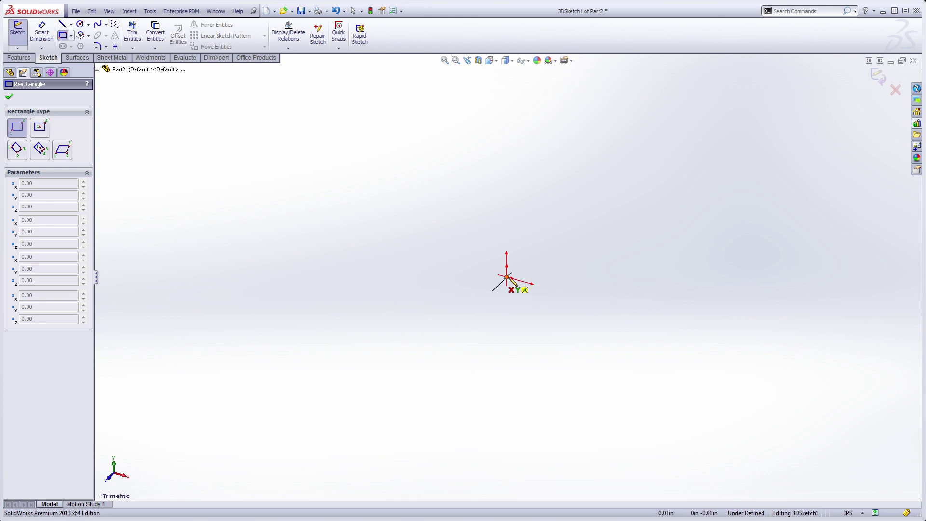
pyautogui.moveTo(508, 278); pyautogui.dragTo(863, 228)
pyautogui.press('Tab')
pyautogui.press('Tab')
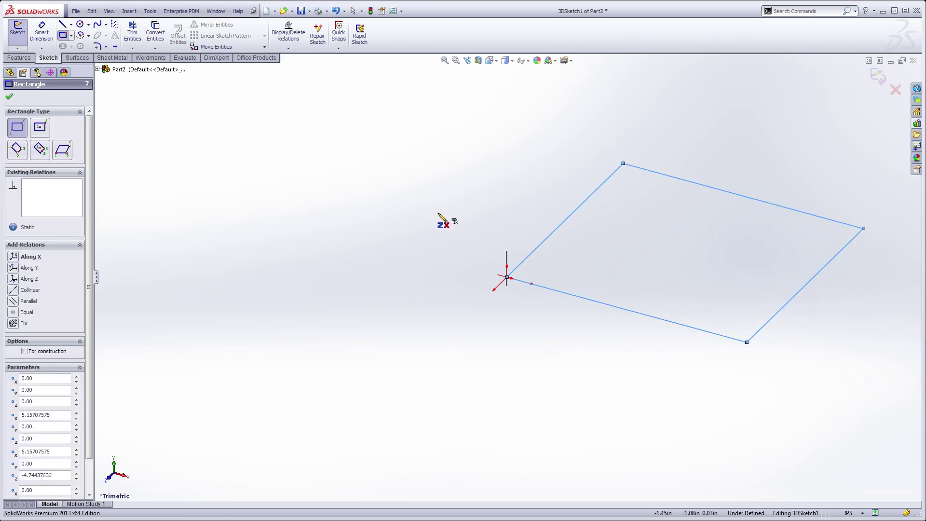
# Dimension the rectangle's side running back from the origin to 30 in
pyautogui.moveTo(437, 271); pyautogui.dragTo(435, 215, button='right')
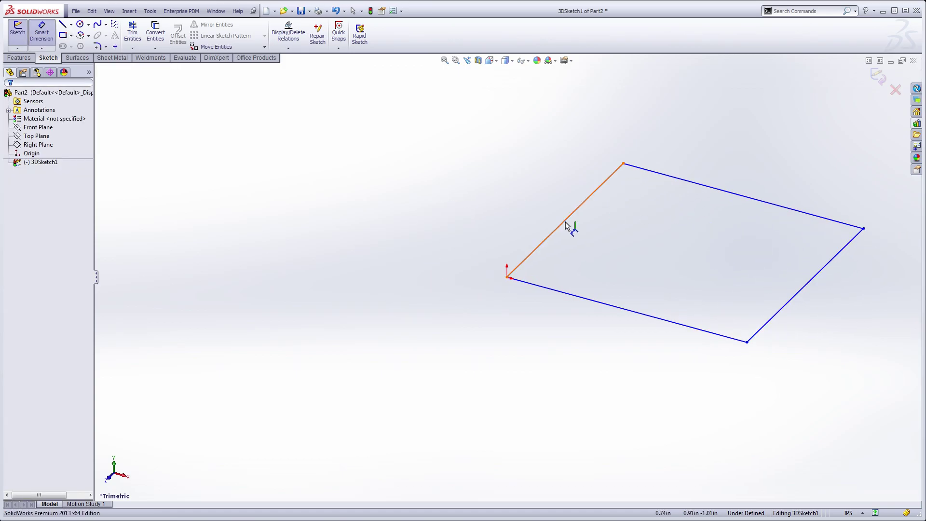
pyautogui.click(567, 226)
pyautogui.click(518, 206)
pyautogui.write('30')
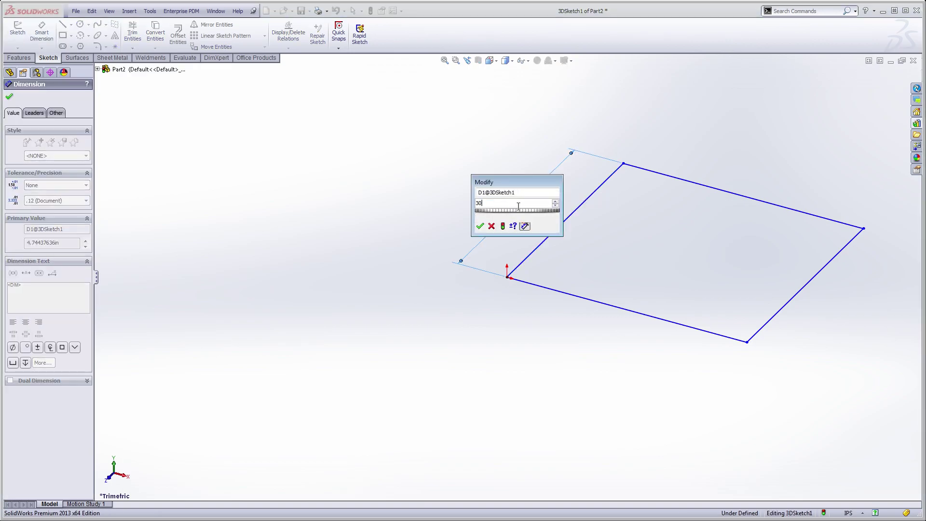
pyautogui.press('Return')
# Dimension the rectangle's front edge to 40 in
pyautogui.click(603, 313)
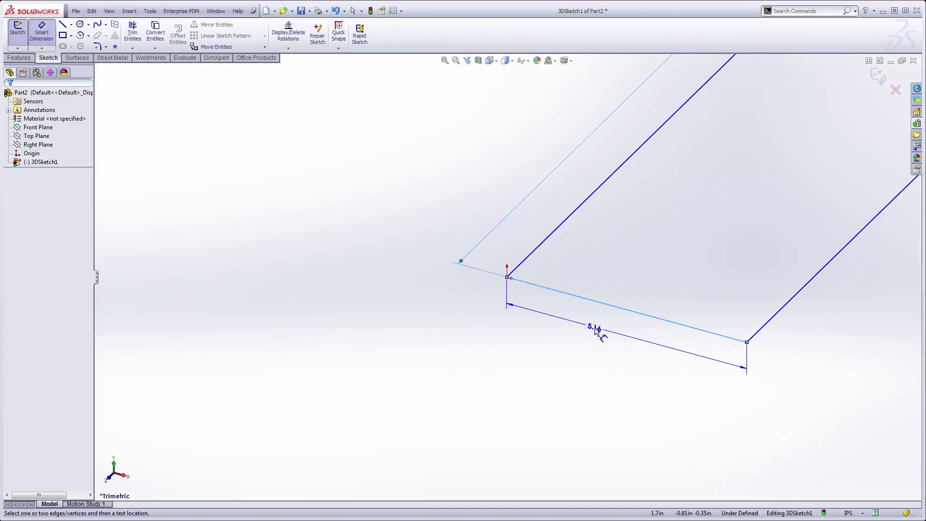
pyautogui.click(596, 330)
pyautogui.write('40')
pyautogui.press('Return')
pyautogui.scroll(5, 572, 325)
pyautogui.moveTo(626, 310)
pyautogui.mouseDown(button='middle')
pyautogui.moveTo(558, 266)
pyautogui.moveTo(567, 284)
pyautogui.moveTo(572, 274)
pyautogui.mouseUp(button='middle')
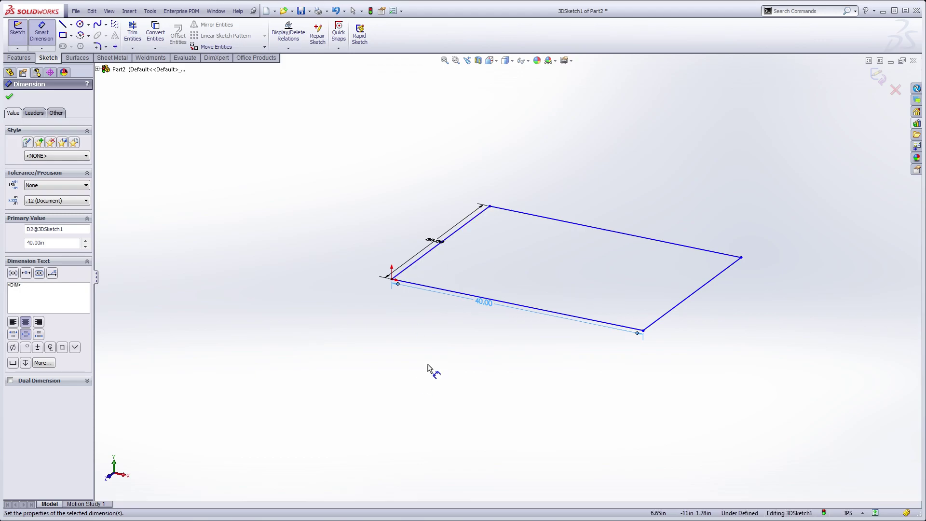
# Sketch two XY rectangles hanging down, about 49.66 by 16.05 in from the origin and 46.45 by 20.4 in from the corner behind it
pyautogui.click(62, 36)
pyautogui.click(392, 279)
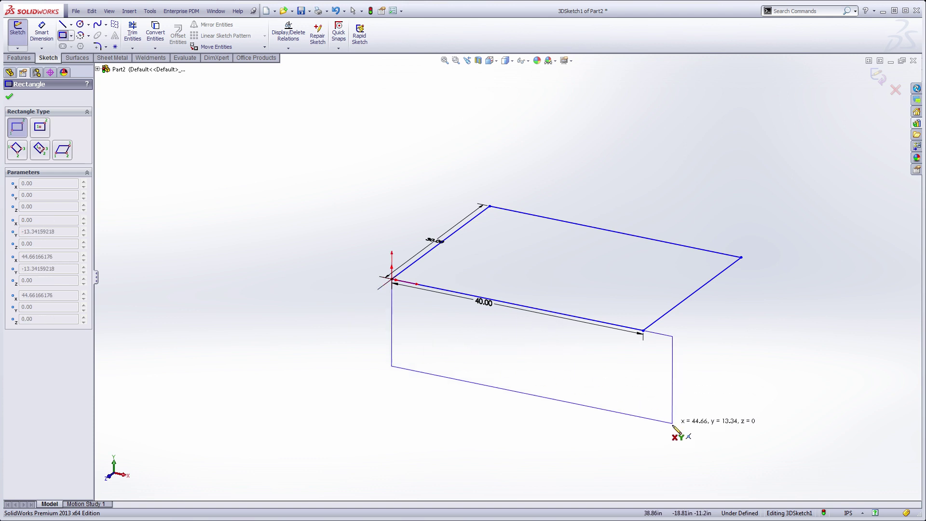
pyautogui.click(704, 447)
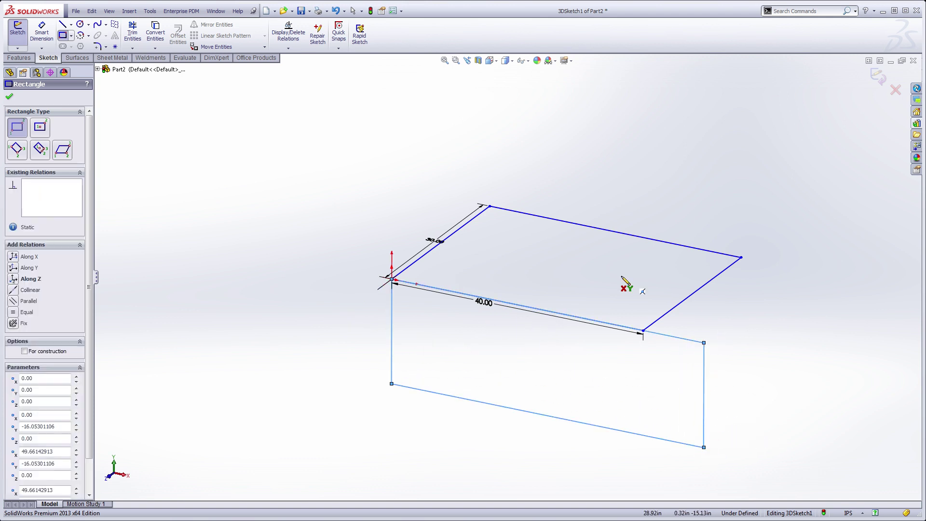
pyautogui.click(489, 206)
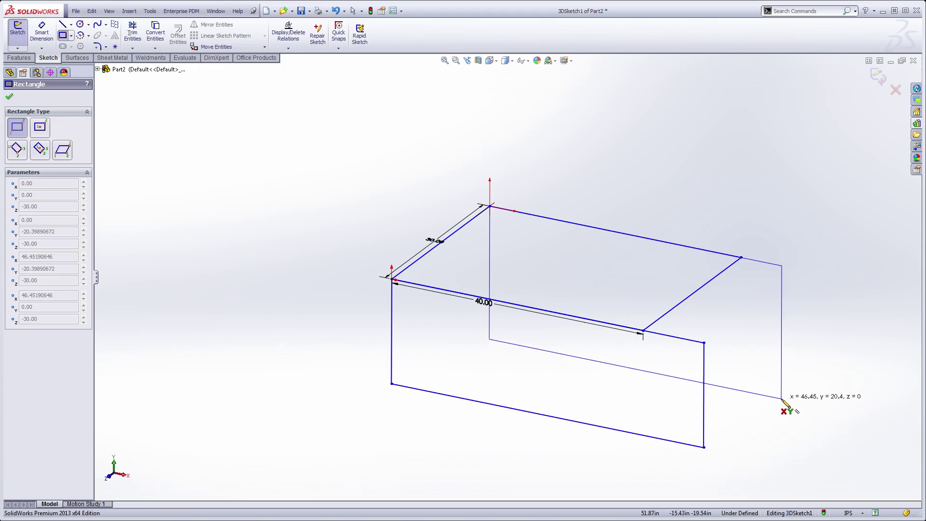
pyautogui.click(781, 399)
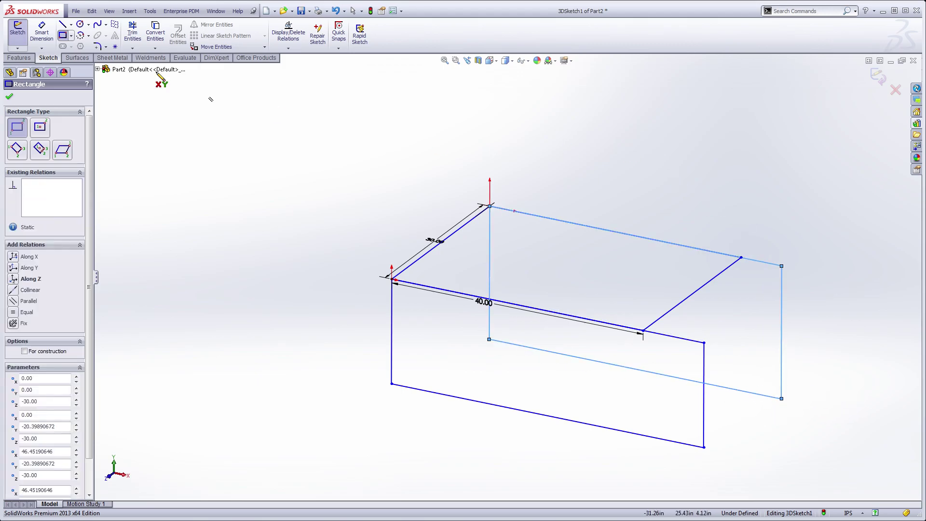
# Connect the far lower corners of the two vertical rectangles with a line and end the Line tool
pyautogui.click(63, 25)
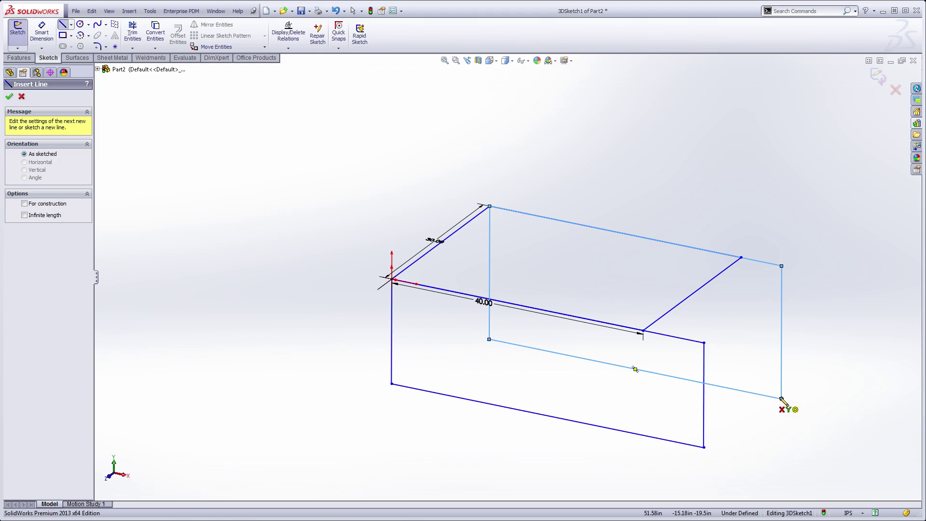
pyautogui.click(781, 398)
pyautogui.click(703, 447)
pyautogui.rightClick(747, 210)
pyautogui.click(766, 212)
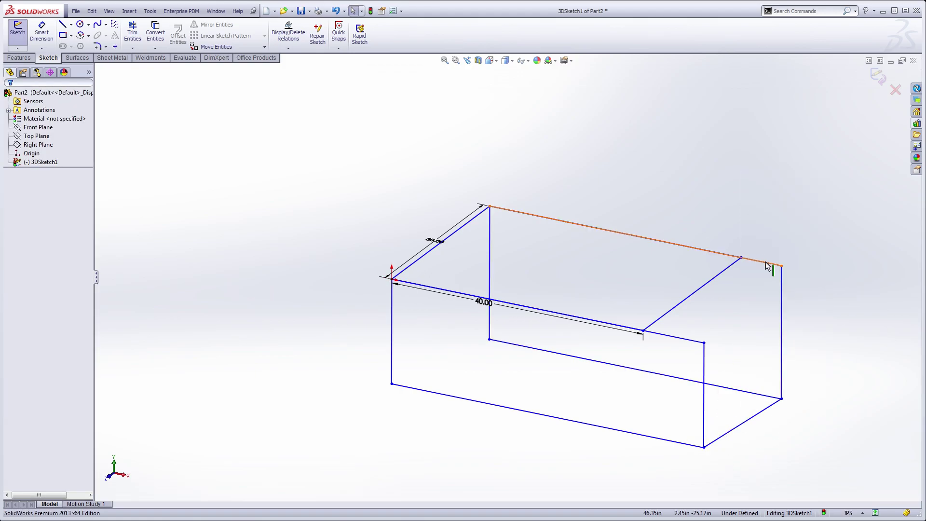
# Constrain the front 40 in edge Along X and the 30 in side edge Along Z
pyautogui.click(463, 295)
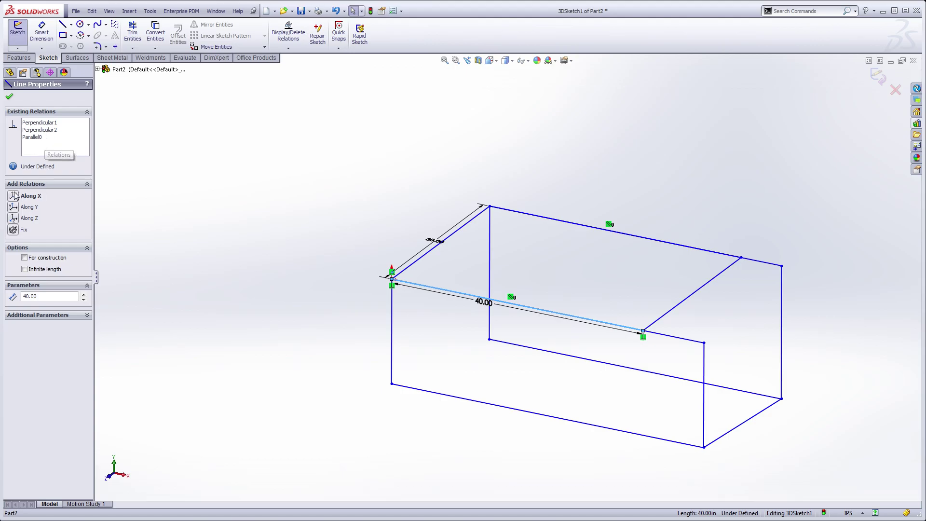
pyautogui.click(417, 262)
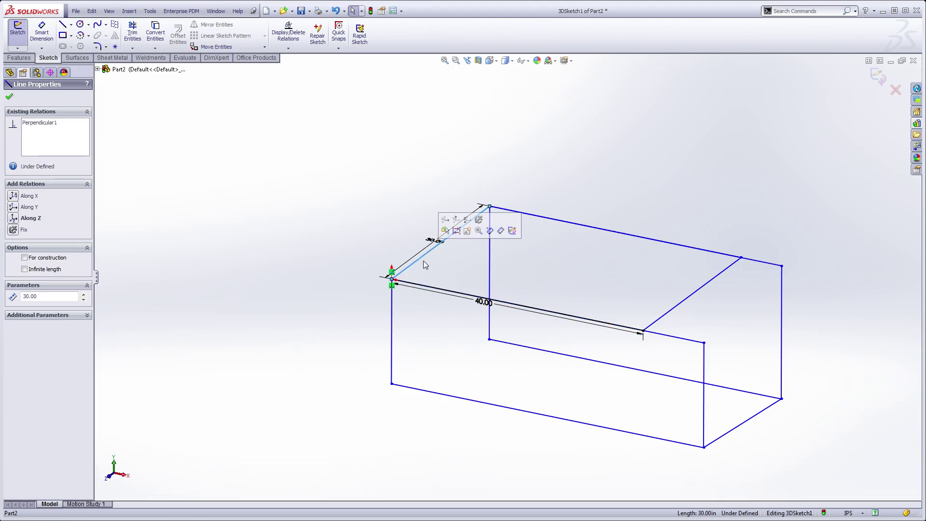
pyautogui.click(13, 218)
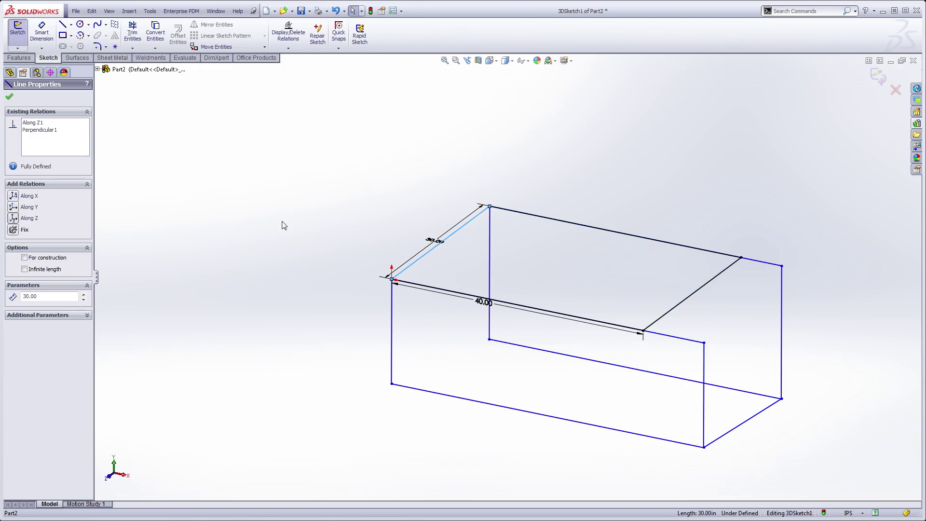
pyautogui.click(337, 237)
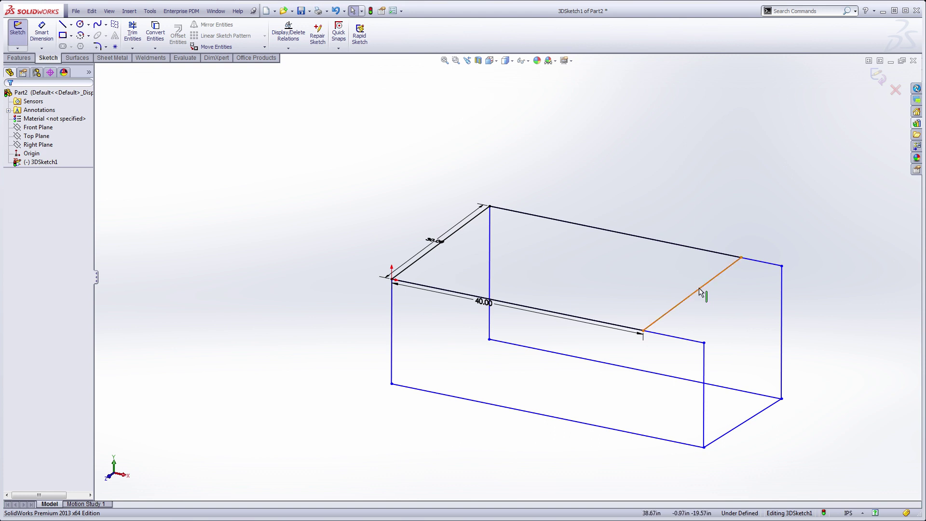
# Delete the overhanging top lines of both vertical rectangles and attach the loose vertical line ends to the nearest upper rectangle corners
pyautogui.click(763, 264)
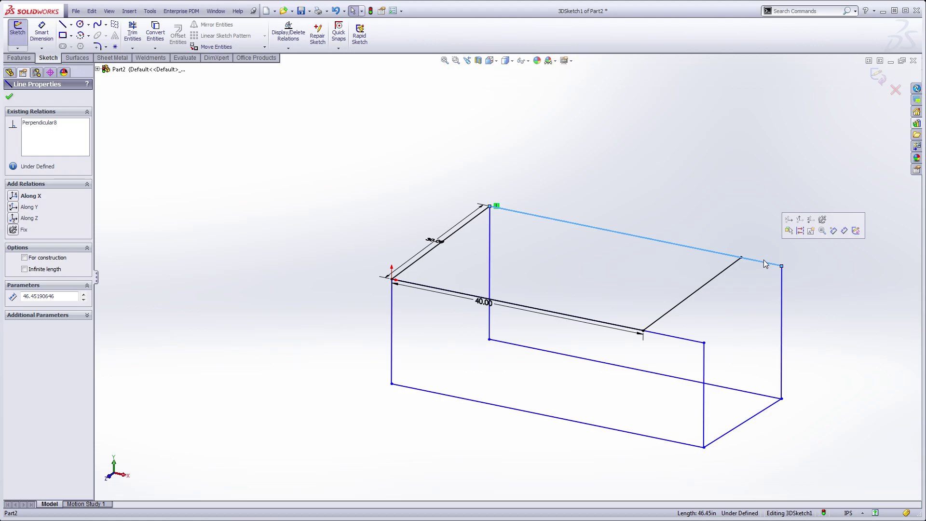
pyautogui.press('Delete')
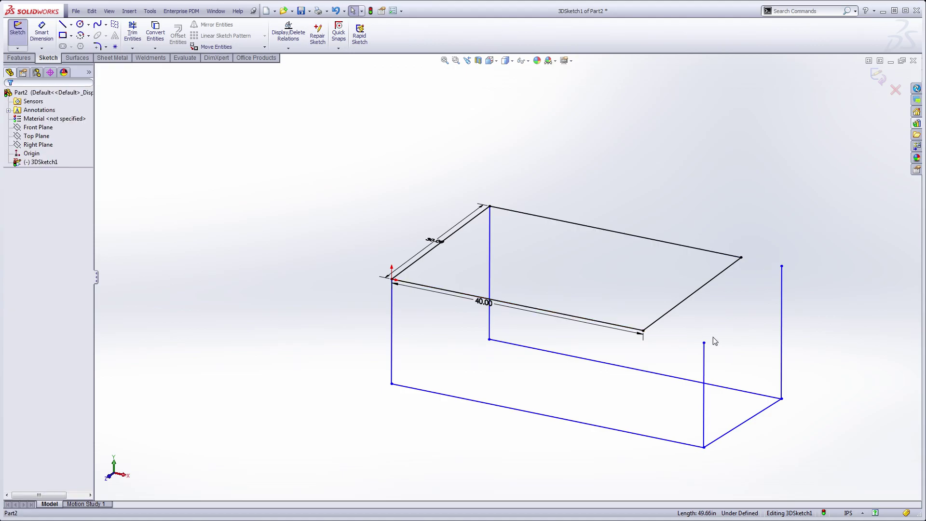
pyautogui.moveTo(704, 343); pyautogui.dragTo(645, 332)
pyautogui.click(794, 279)
pyautogui.moveTo(780, 265); pyautogui.dragTo(741, 257)
pyautogui.click(759, 244)
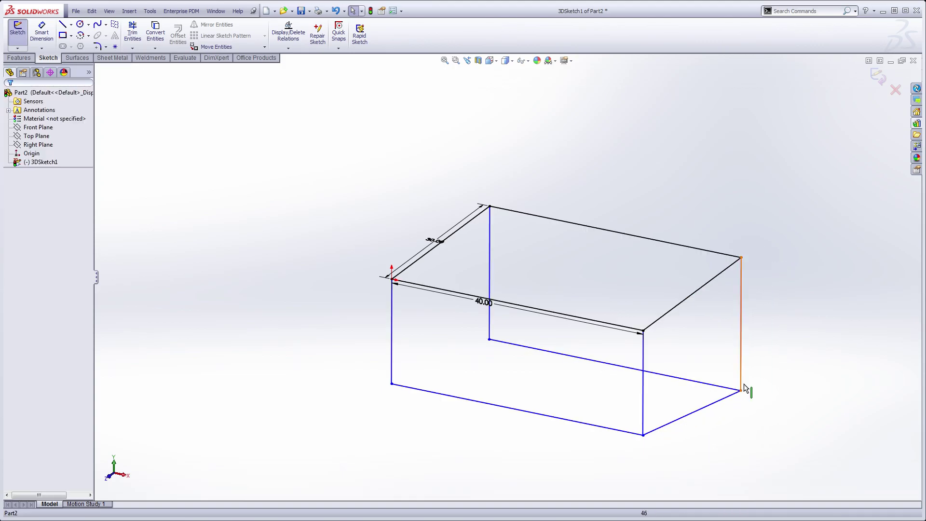
# Constrain the lower connecting line Along Z and pull the lower front line upward
pyautogui.click(689, 414)
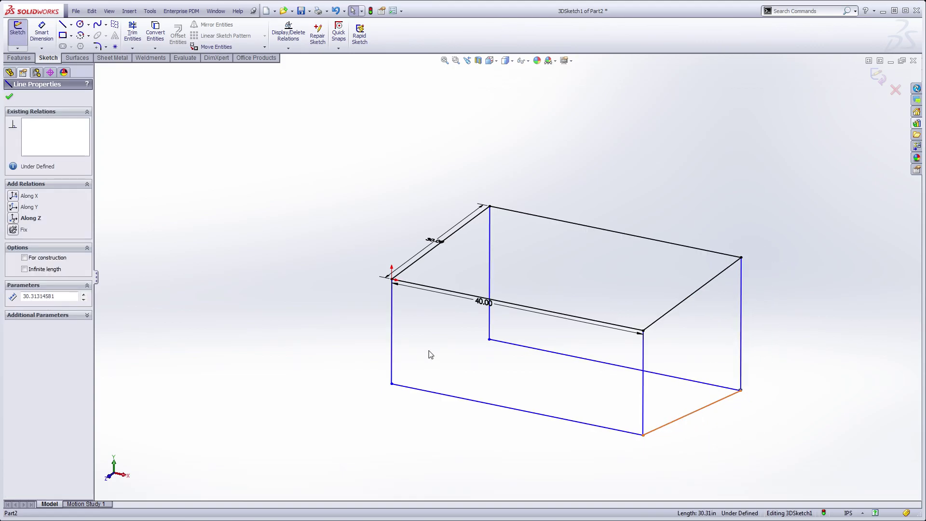
pyautogui.click(13, 218)
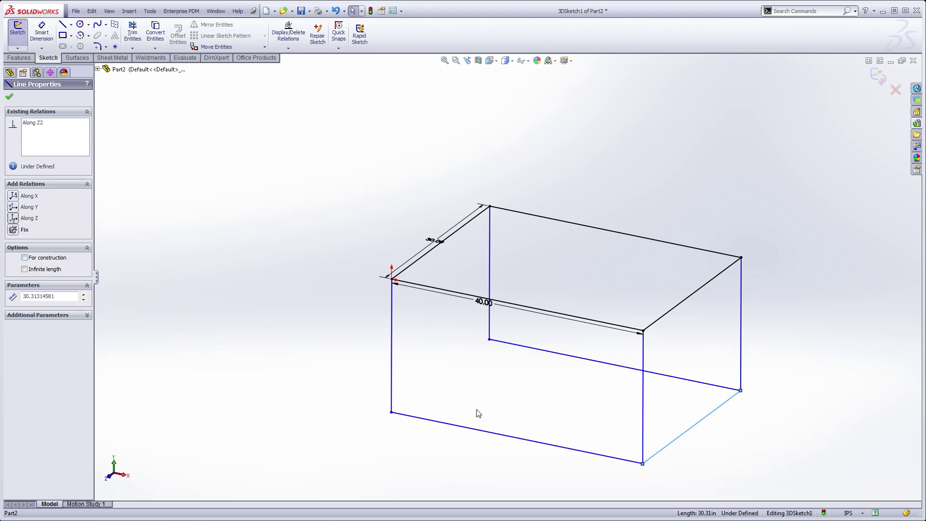
pyautogui.click(570, 429)
pyautogui.moveTo(578, 450)
pyautogui.mouseDown()
pyautogui.moveTo(561, 402)
pyautogui.moveTo(549, 449)
pyautogui.moveTo(548, 427)
pyautogui.moveTo(537, 438)
pyautogui.moveTo(543, 406)
pyautogui.mouseUp()
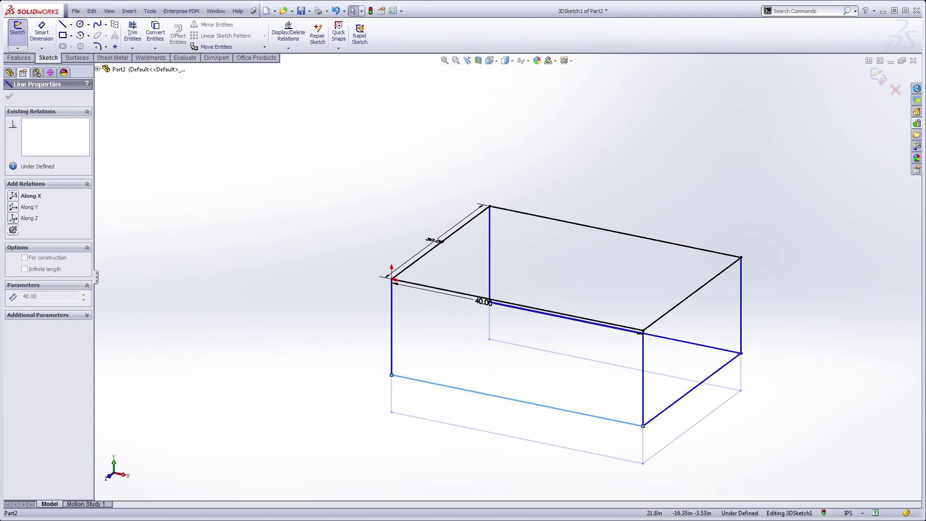
# Convert the three lower lines to construction geometry and pull the lower front line down
pyautogui.keyDown('ctrl'); pyautogui.click(692, 391); pyautogui.keyUp('ctrl')
pyautogui.keyDown('ctrl'); pyautogui.click(696, 346); pyautogui.keyUp('ctrl')
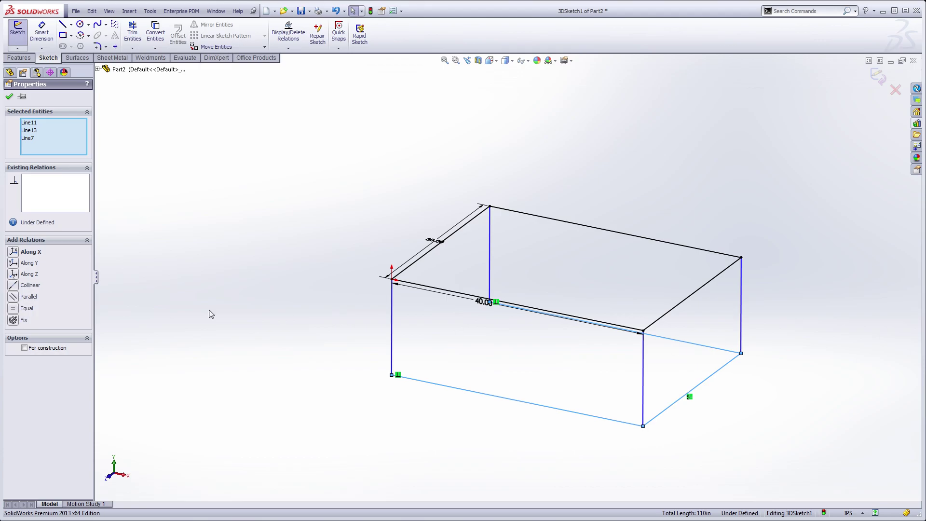
pyautogui.click(25, 347)
pyautogui.click(247, 348)
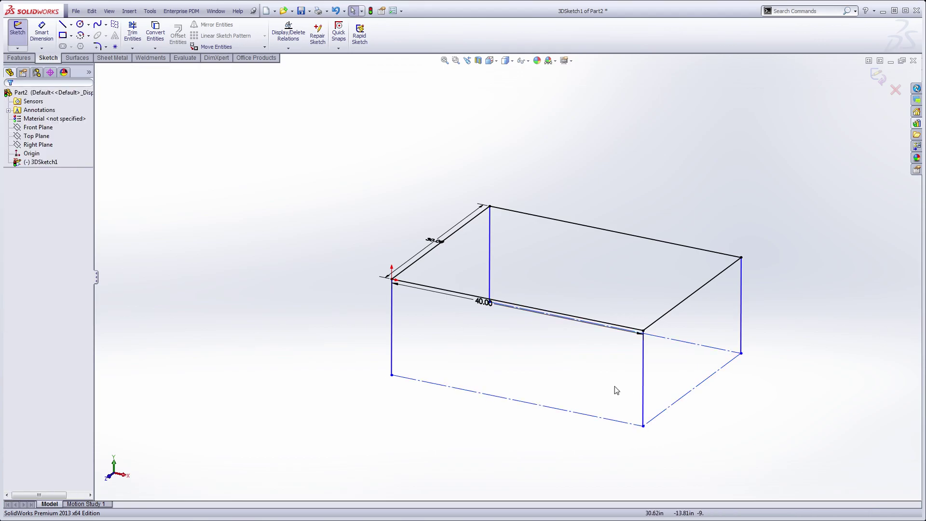
pyautogui.moveTo(598, 422); pyautogui.dragTo(594, 450)
# Dimension the vertical leg below the origin to 24 in and end the Smart Dimension tool
pyautogui.click(42, 32)
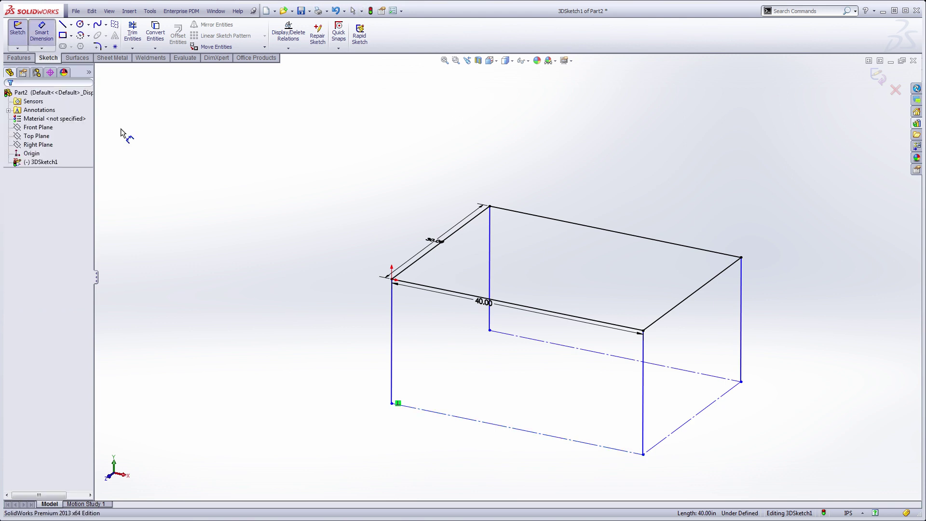
pyautogui.click(389, 345)
pyautogui.click(351, 334)
pyautogui.write('24')
pyautogui.press('Return')
pyautogui.rightClick(322, 226)
pyautogui.click(378, 224)
# Try a rectangle about 12.6 by 22.6 in on the ZX plane behind the frame, and undo it
pyautogui.moveTo(378, 223); pyautogui.dragTo(377, 217, button='middle')
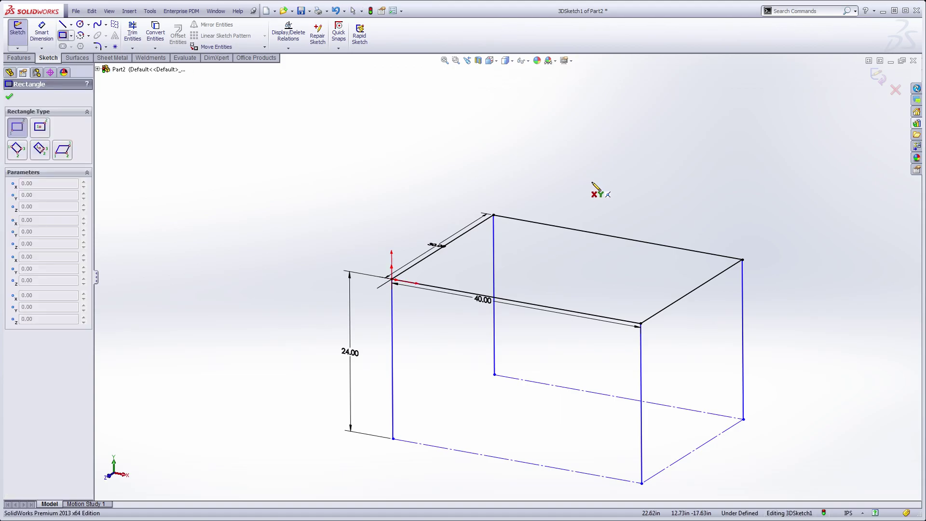
pyautogui.click(577, 196)
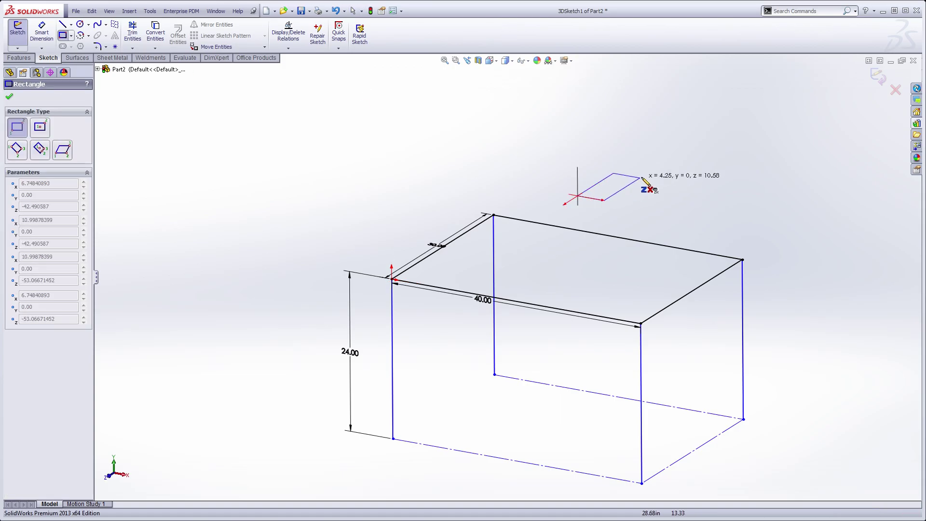
pyautogui.click(680, 165)
pyautogui.moveTo(506, 181)
pyautogui.mouseDown(button='middle')
pyautogui.moveTo(496, 165)
pyautogui.moveTo(511, 120)
pyautogui.moveTo(481, 165)
pyautogui.moveTo(494, 174)
pyautogui.mouseUp(button='middle')
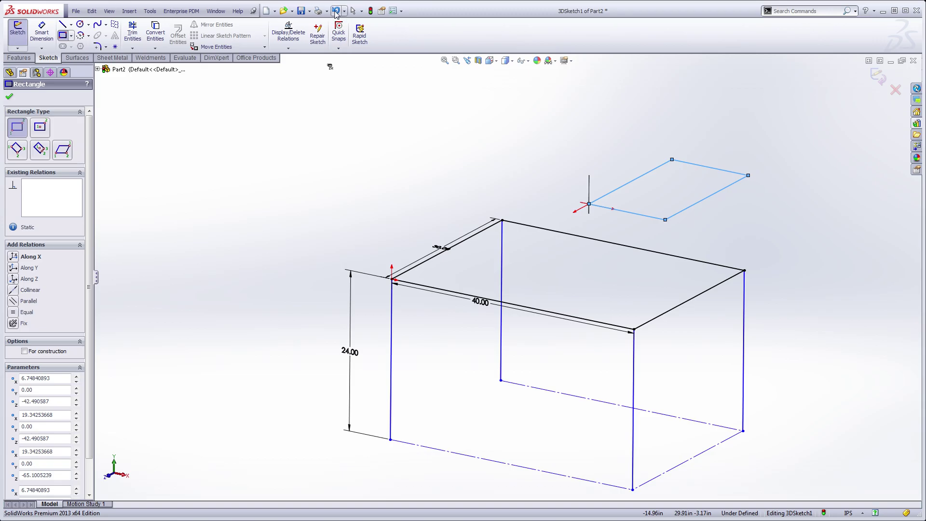
pyautogui.click(336, 11)
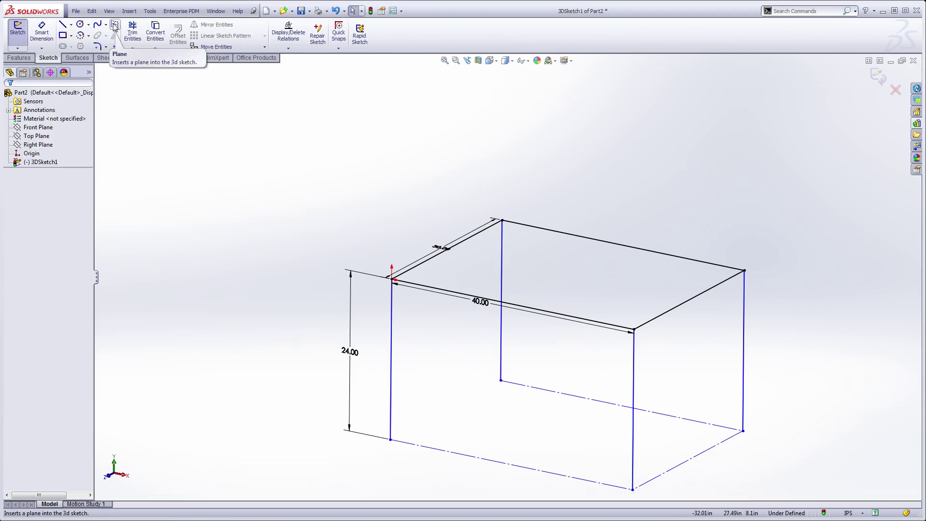
# Insert a sketch plane coincident with the front and rear 40 in lines of the upper rectangle
pyautogui.click(549, 312)
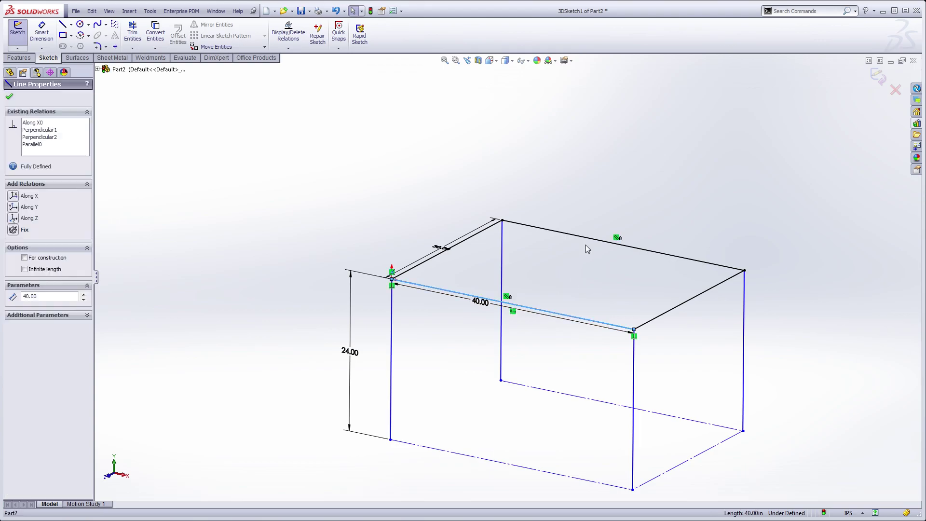
pyautogui.keyDown('ctrl'); pyautogui.click(586, 239); pyautogui.keyUp('ctrl')
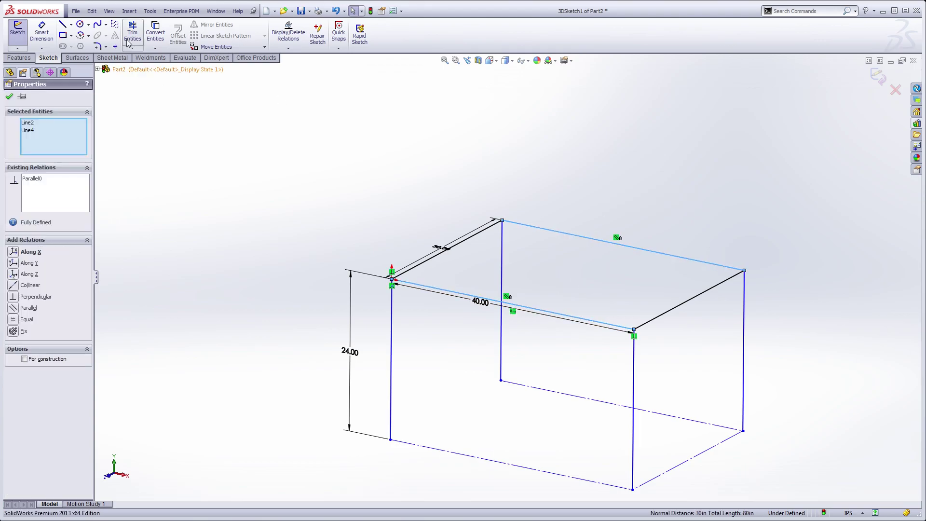
pyautogui.click(115, 25)
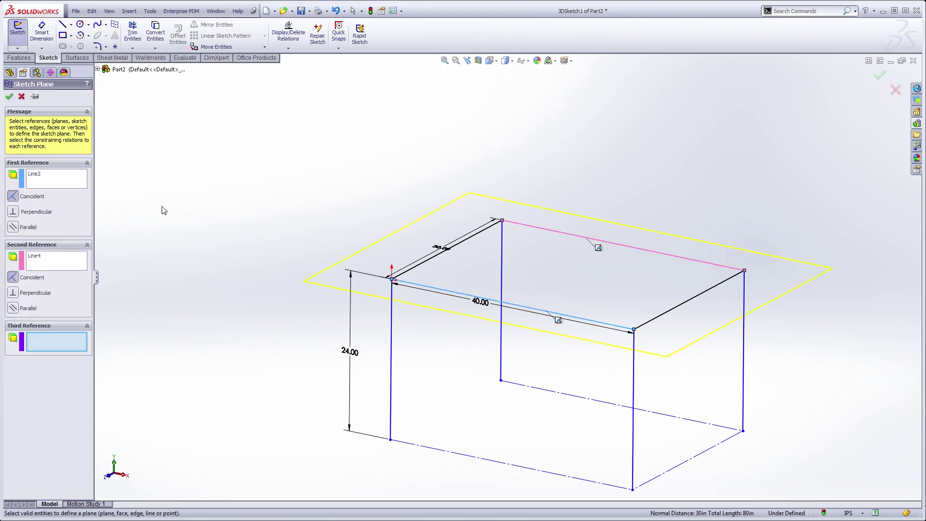
pyautogui.click(9, 96)
pyautogui.moveTo(136, 143)
pyautogui.mouseDown(button='middle')
pyautogui.moveTo(252, 184)
pyautogui.moveTo(263, 149)
pyautogui.moveTo(270, 150)
pyautogui.moveTo(265, 198)
pyautogui.mouseUp(button='middle')
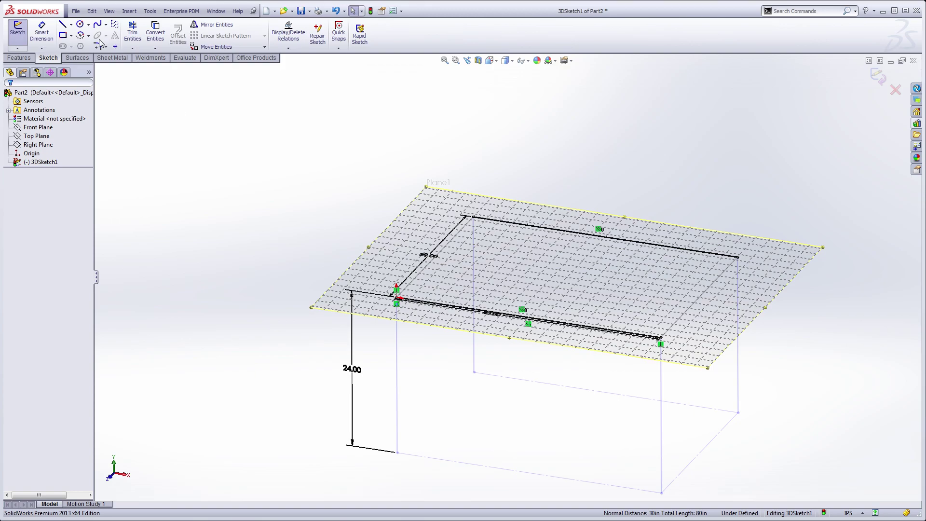
# Try a circle of about 5.75 in radius on the new sketch plane beside the upper rectangle, and undo it
pyautogui.click(80, 24)
pyautogui.click(309, 232)
pyautogui.click(281, 245)
pyautogui.moveTo(282, 246); pyautogui.dragTo(214, 285, button='middle')
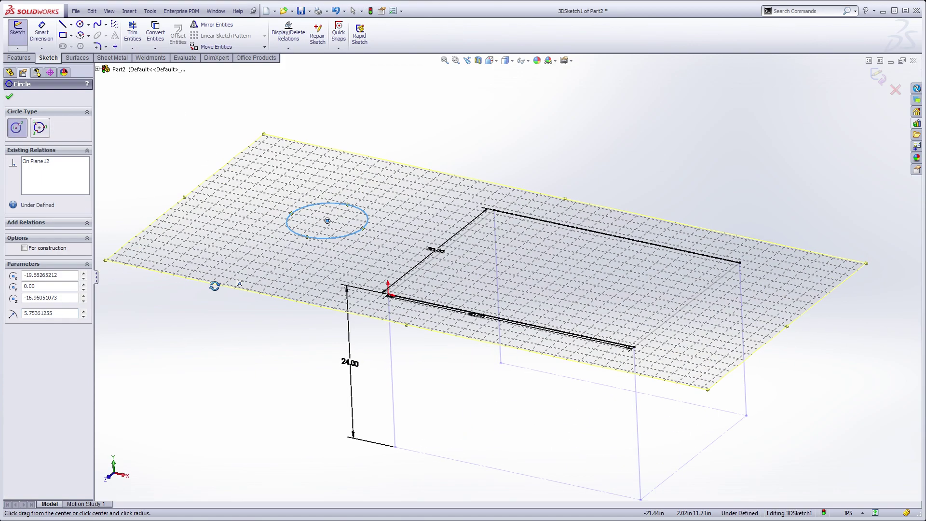
pyautogui.click(335, 10)
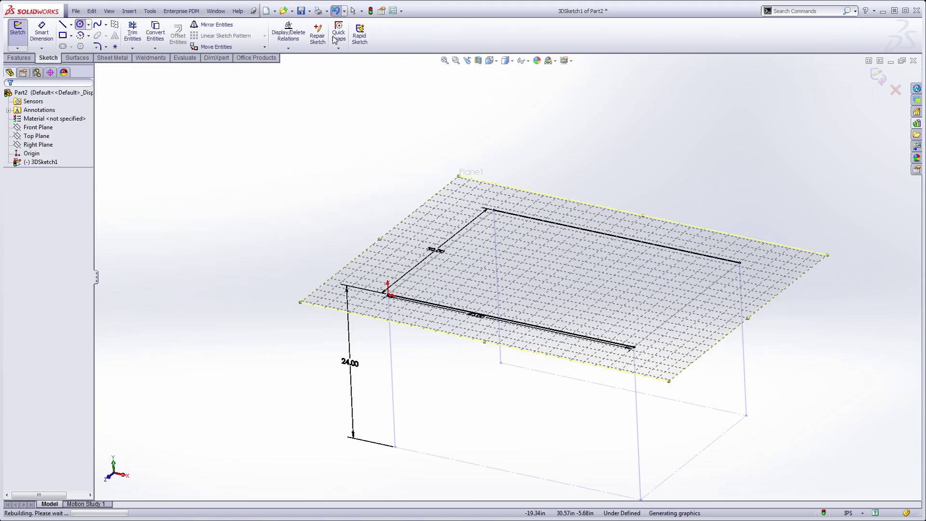
# Sketch a corner rectangle about 12.2 by 9.7 in on the new sketch plane inside the upper frame, and exit the 3D sketch
pyautogui.click(64, 35)
pyautogui.click(540, 261)
pyautogui.click(581, 303)
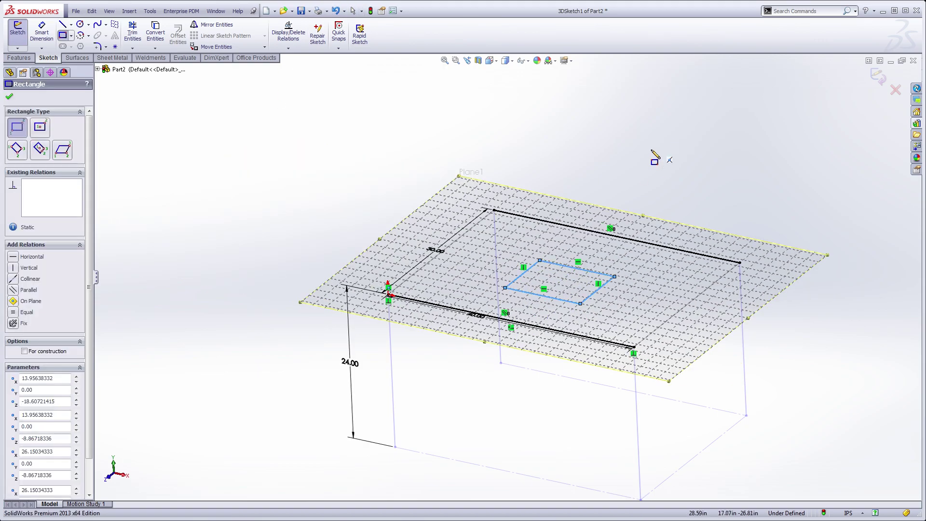
pyautogui.moveTo(675, 149); pyautogui.dragTo(657, 143, button='middle')
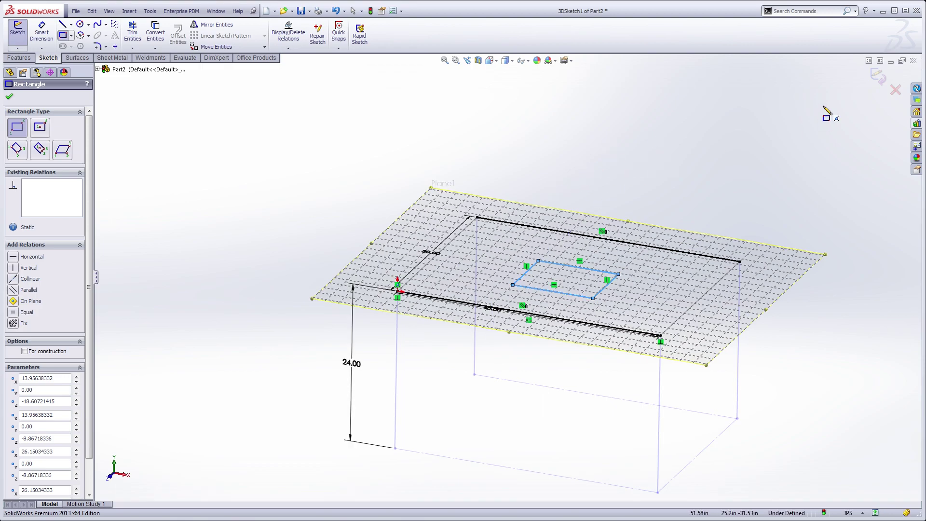
pyautogui.click(879, 76)
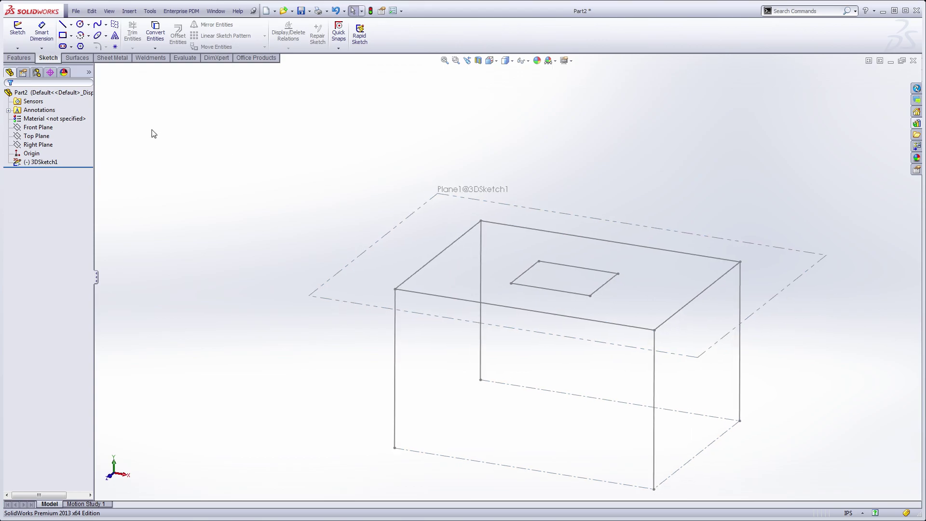
# Start a Structural Member, review the available standards and profile types with ansi inch and angle iron, and cancel the command
pyautogui.click(151, 59)
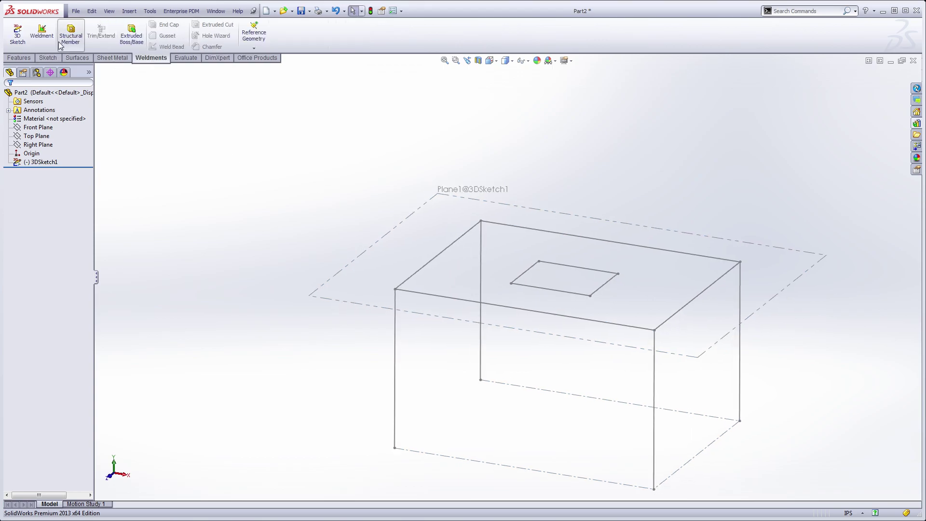
pyautogui.click(71, 34)
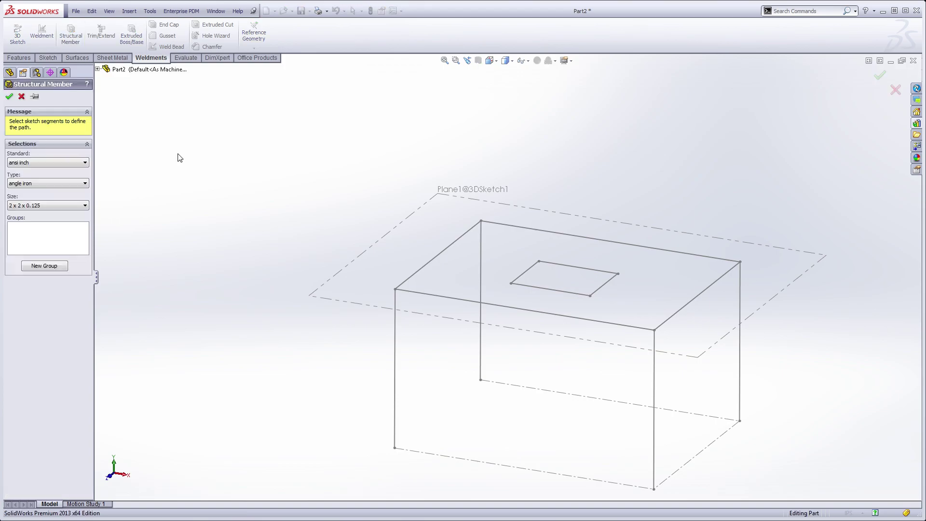
pyautogui.click(77, 163)
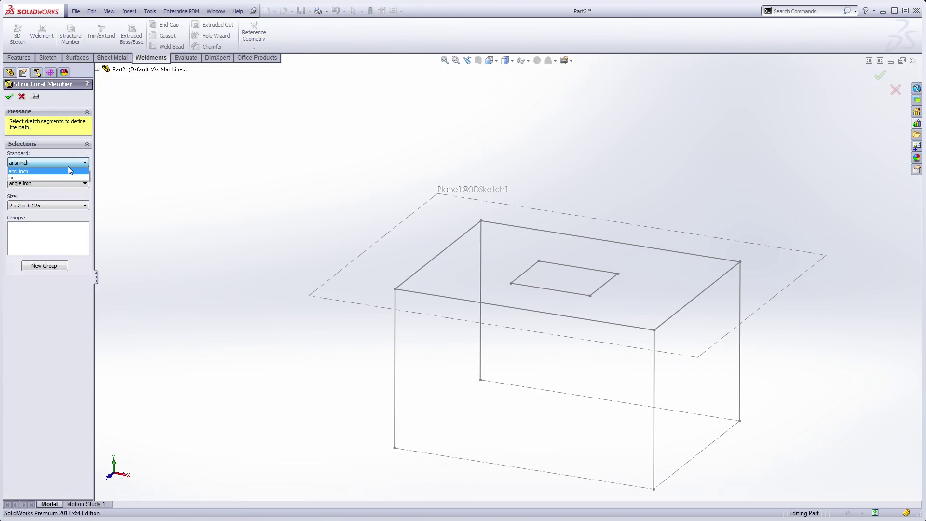
pyautogui.click(103, 170)
pyautogui.click(77, 183)
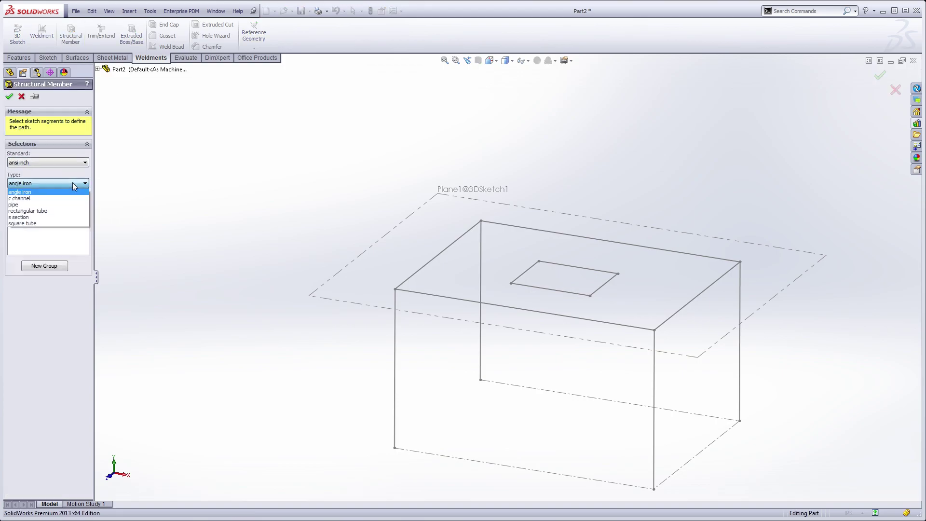
pyautogui.click(40, 192)
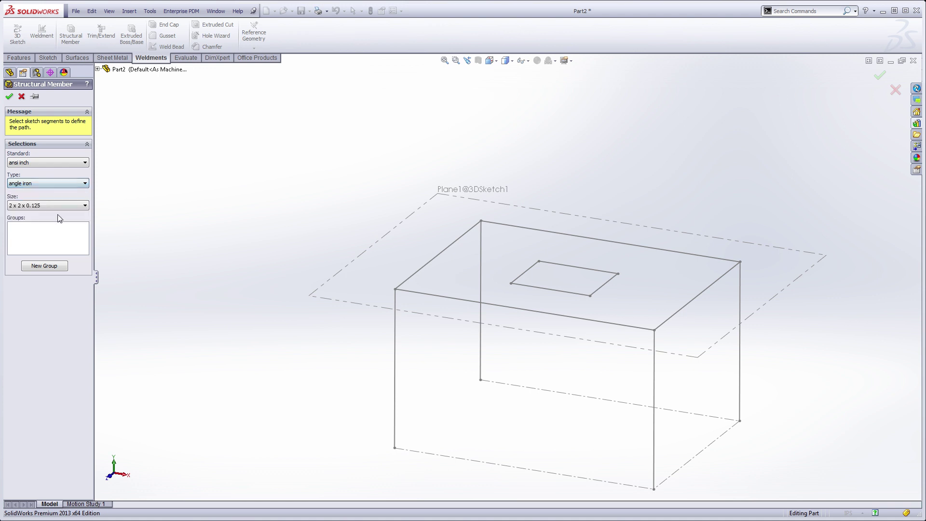
pyautogui.click(54, 193)
pyautogui.click(22, 97)
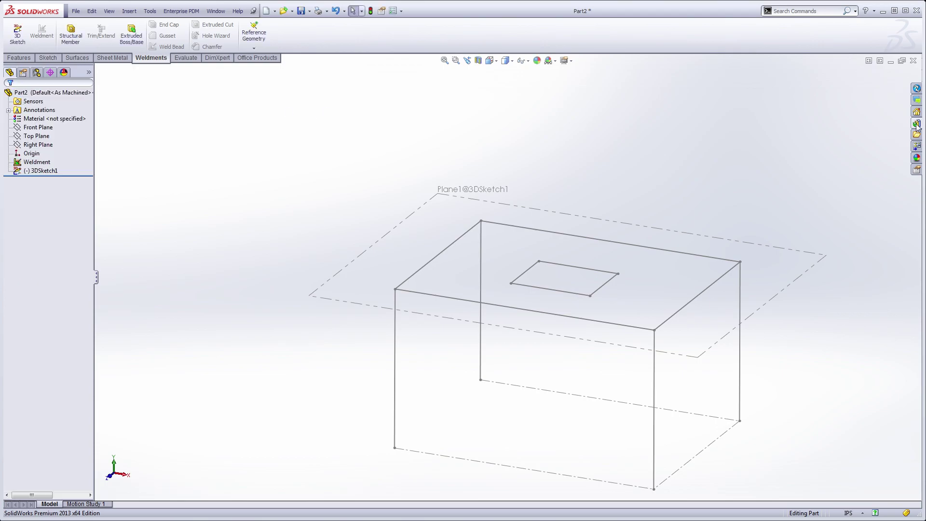
# Download the Ansi Inch weldment profiles from the SolidWorks Content of the Design Library as a ZIP file to the Desktop
pyautogui.click(917, 125)
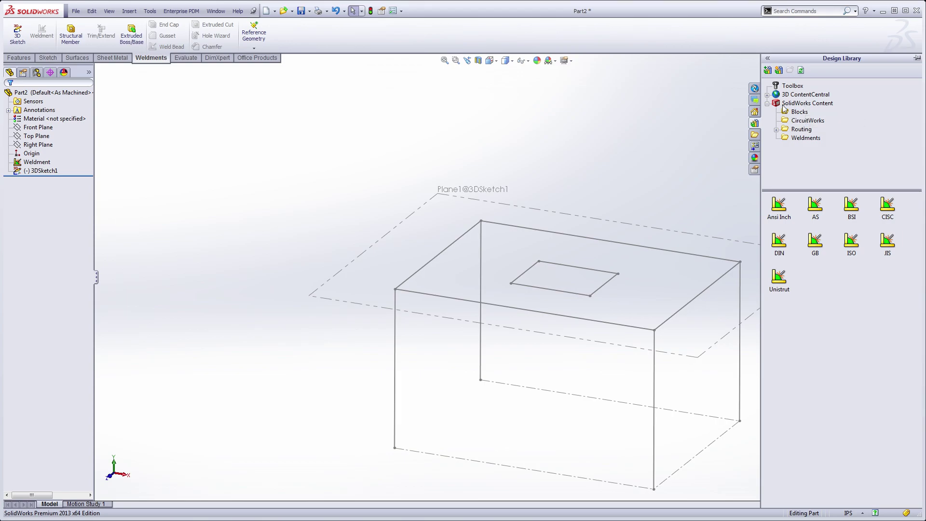
pyautogui.click(767, 103)
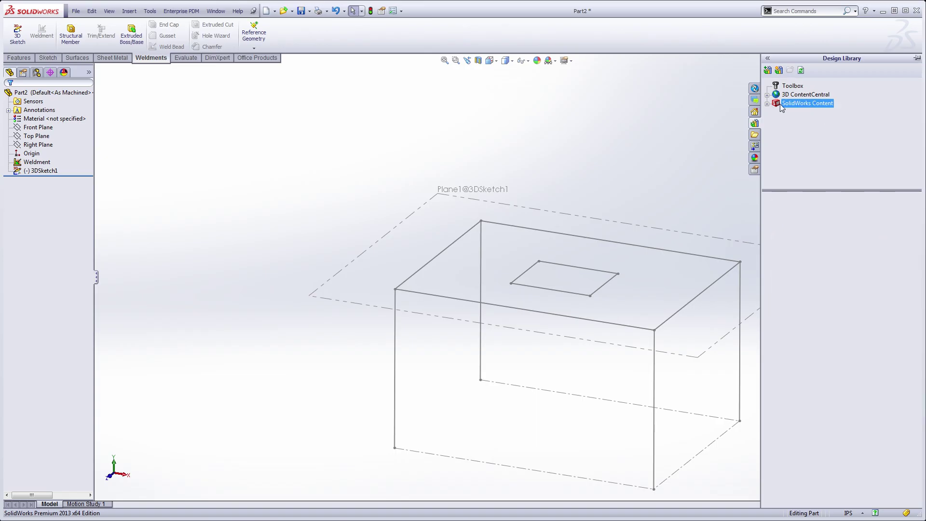
pyautogui.click(767, 104)
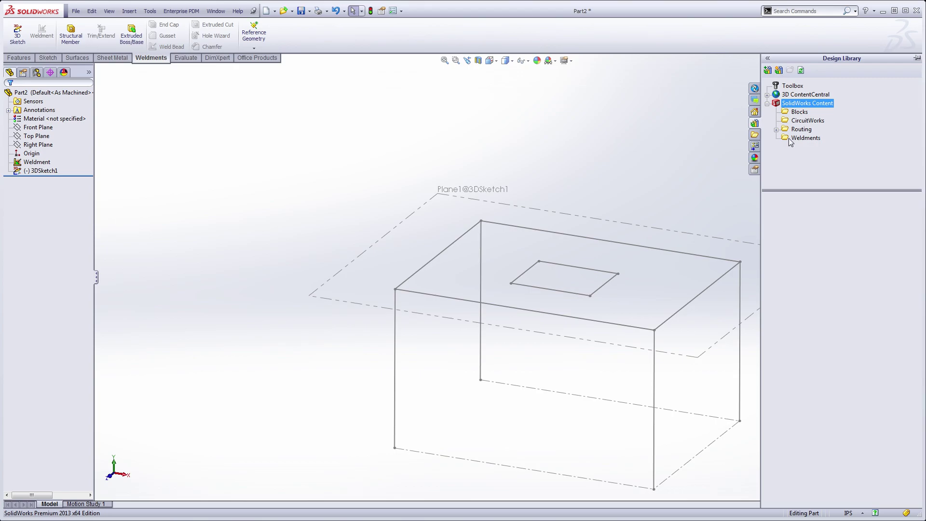
pyautogui.click(804, 138)
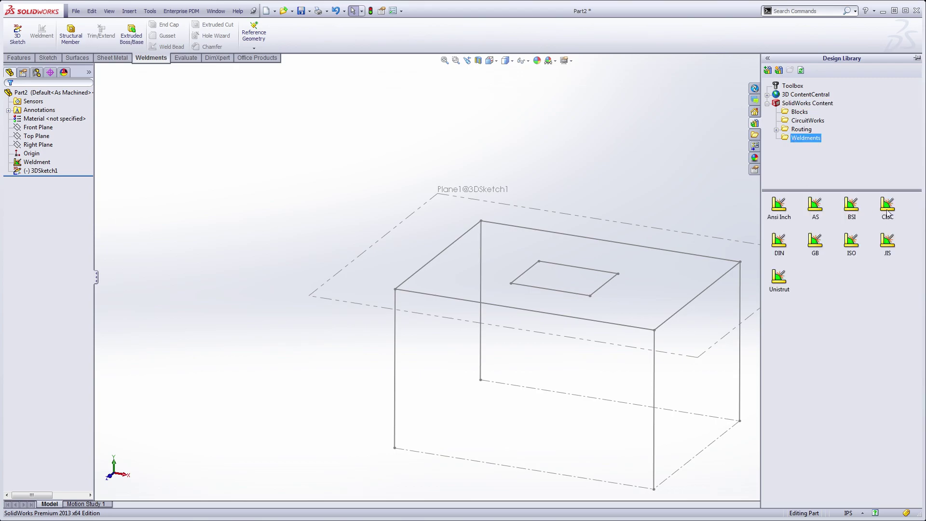
pyautogui.keyDown('ctrl'); pyautogui.click(778, 207); pyautogui.keyUp('ctrl')
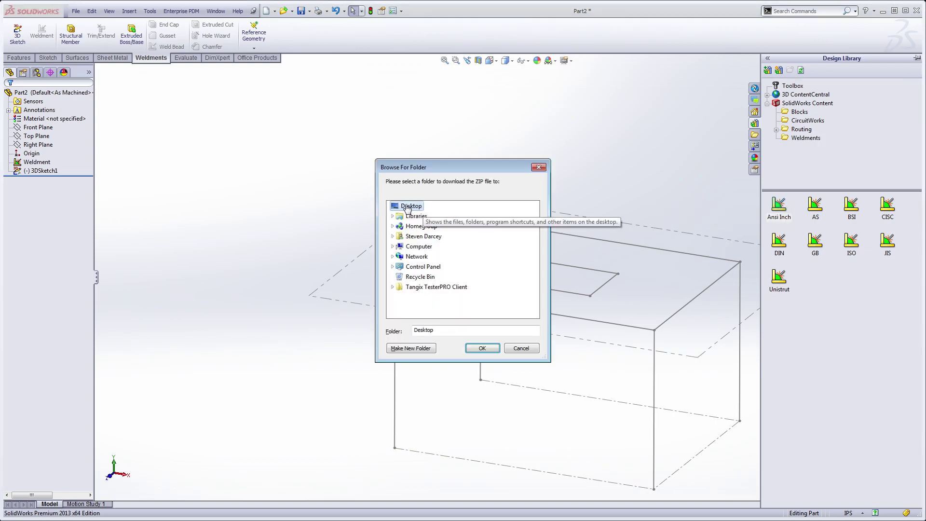
pyautogui.click(482, 348)
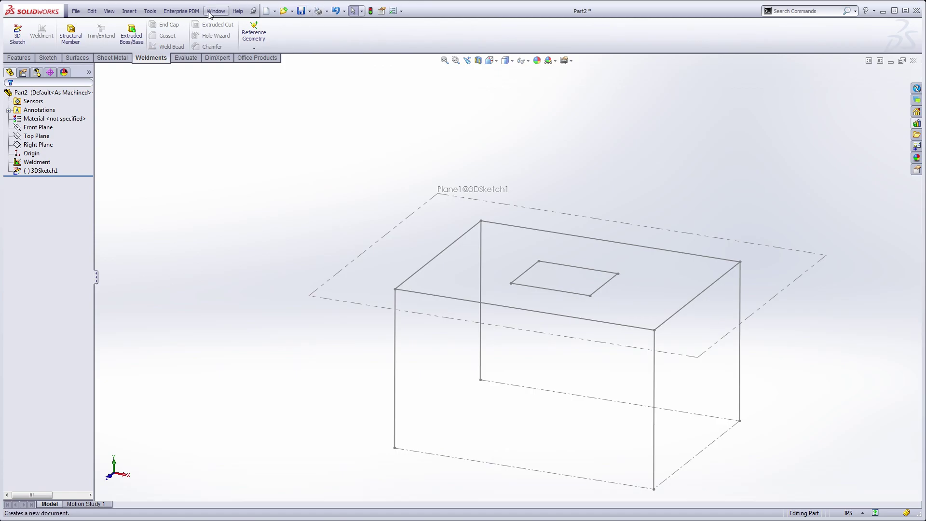
# Look up the Weldment Profiles folder path in the File Locations system options
pyautogui.click(147, 13)
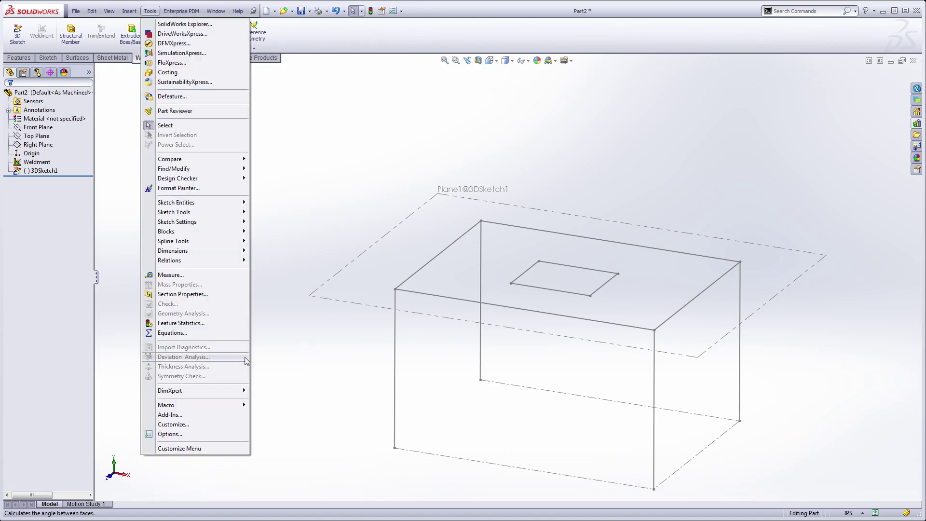
pyautogui.click(200, 434)
pyautogui.moveTo(505, 109); pyautogui.dragTo(405, 90)
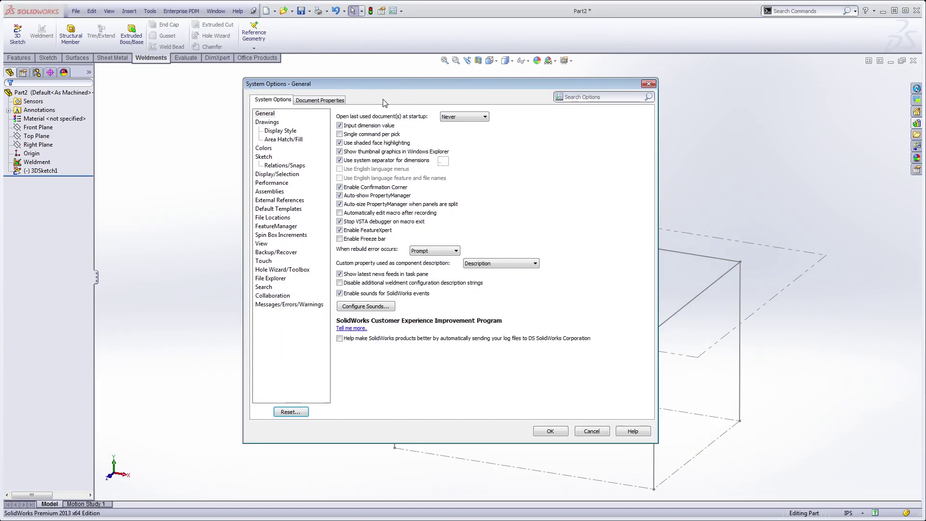
pyautogui.click(272, 217)
pyautogui.click(455, 124)
pyautogui.scroll(-5, 386, 250)
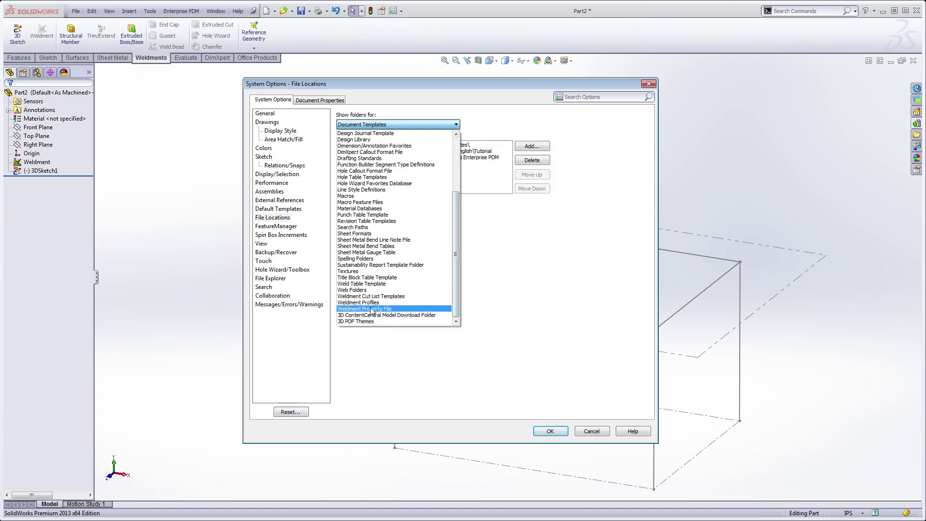
pyautogui.click(357, 302)
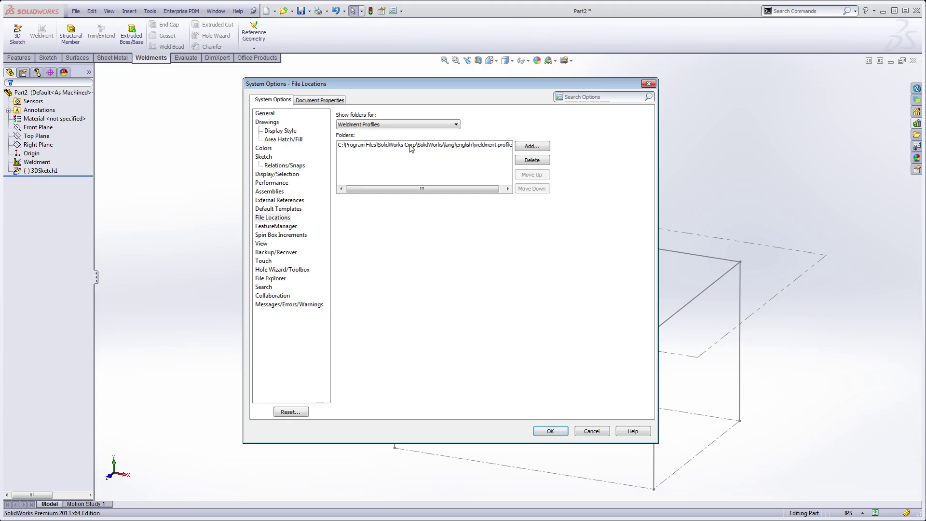
pyautogui.click(410, 144)
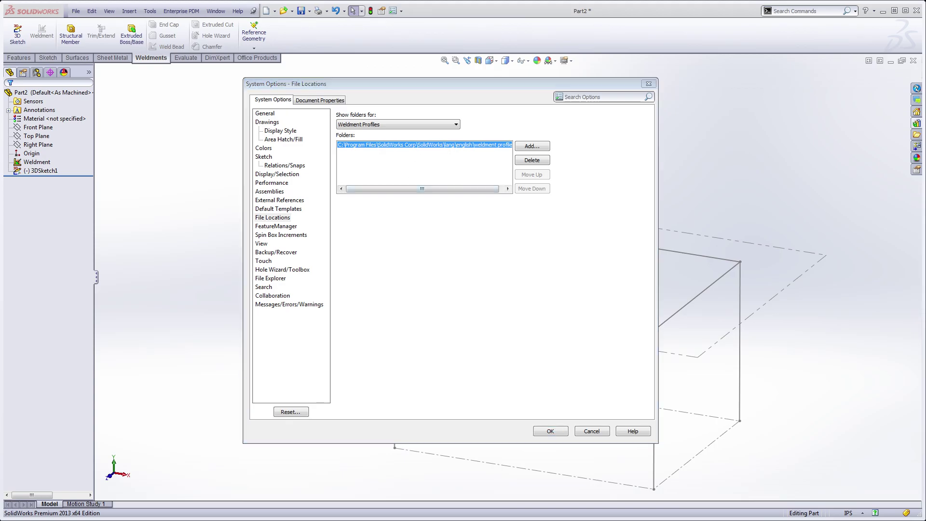
# Switch to Windows Explorer, browse to C:\Program Files\SolidWorks Corp\SolidWorks\lang, and add its english folder to the Favorites
pyautogui.press('super+e')
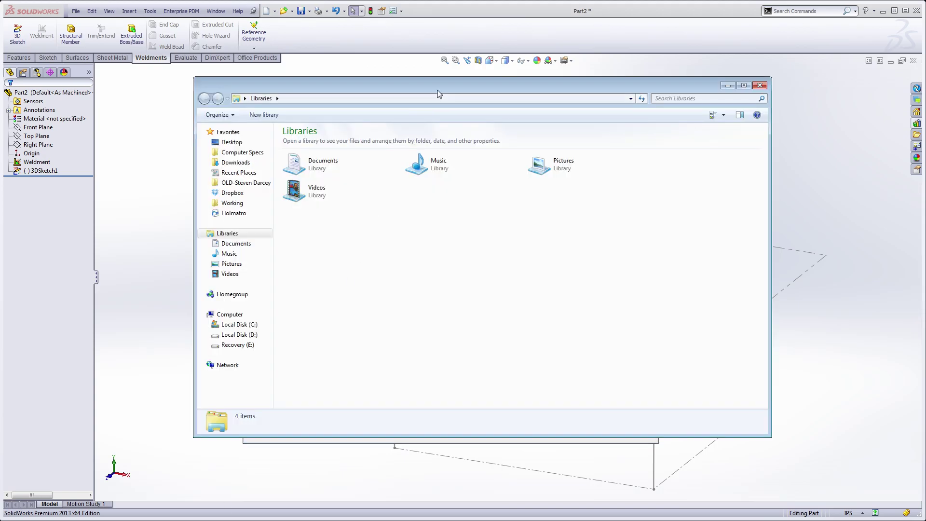
pyautogui.moveTo(413, 97); pyautogui.dragTo(429, 167)
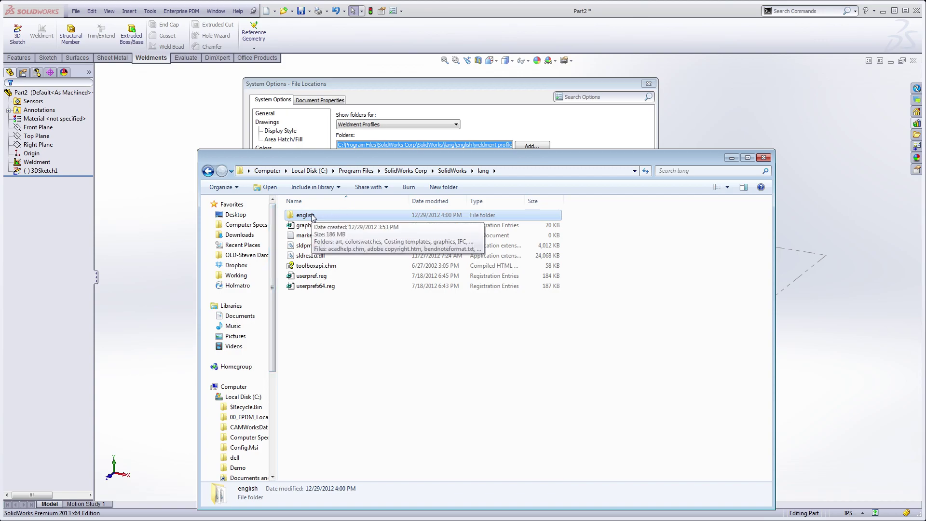
pyautogui.moveTo(303, 217); pyautogui.dragTo(243, 222)
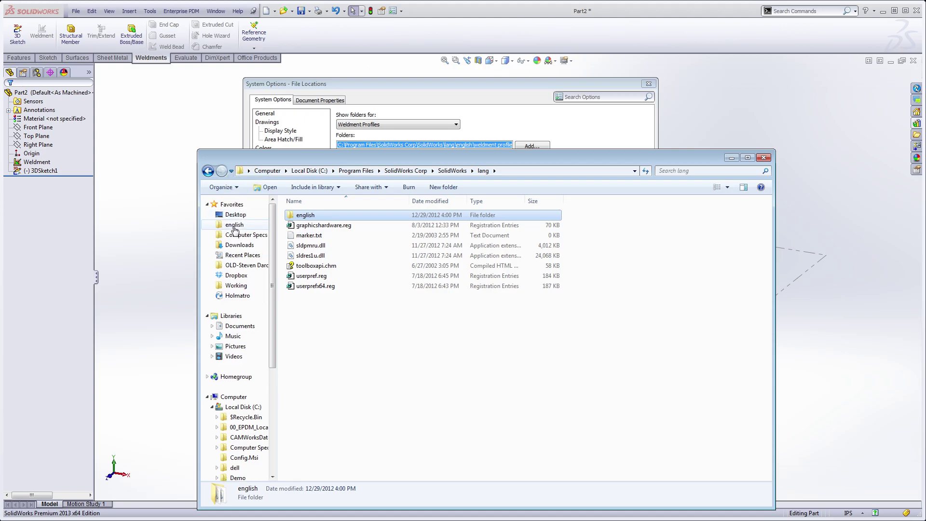
# View the weldment profiles folder inside the english favorite, and close the Explorer window and the system options
pyautogui.click(234, 225)
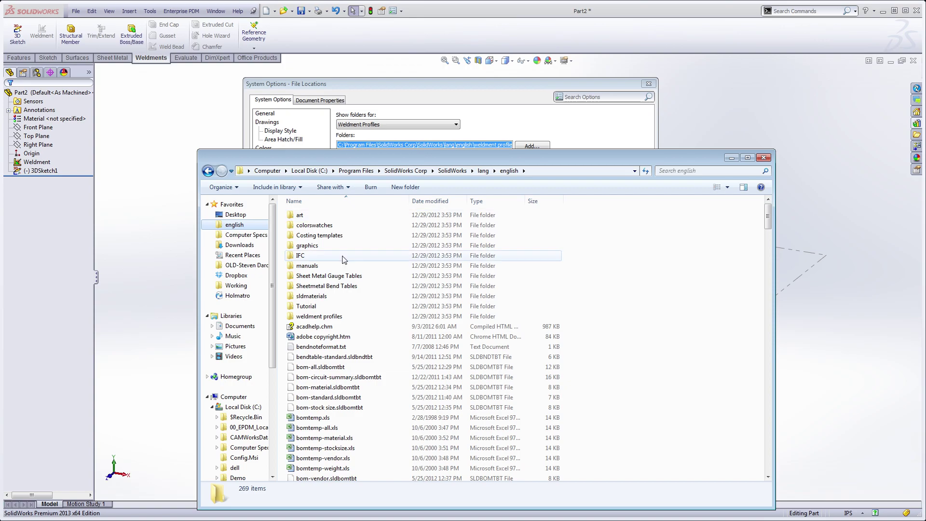
pyautogui.doubleClick(301, 317)
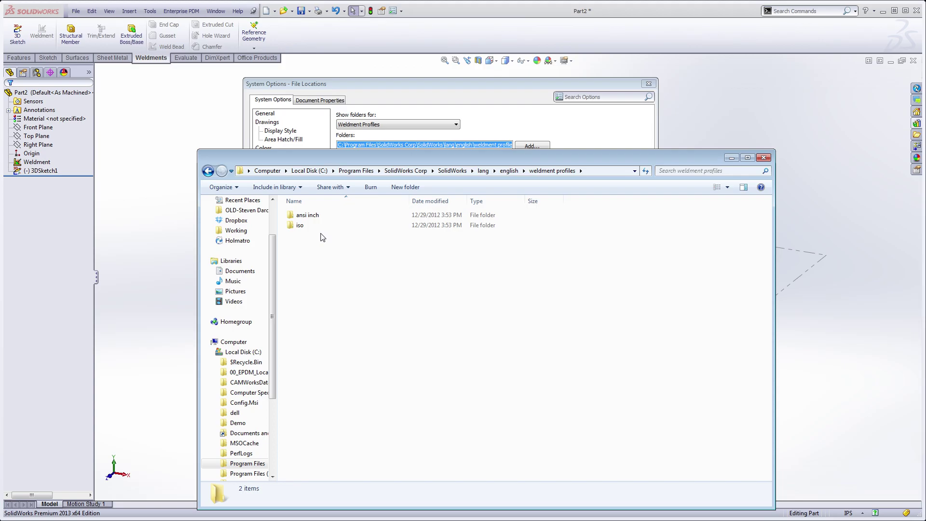
pyautogui.click(763, 158)
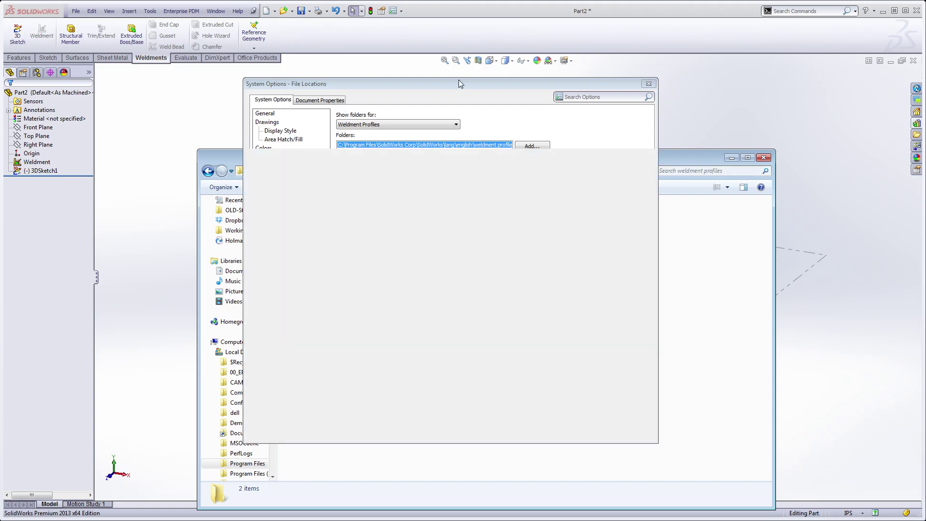
pyautogui.click(550, 430)
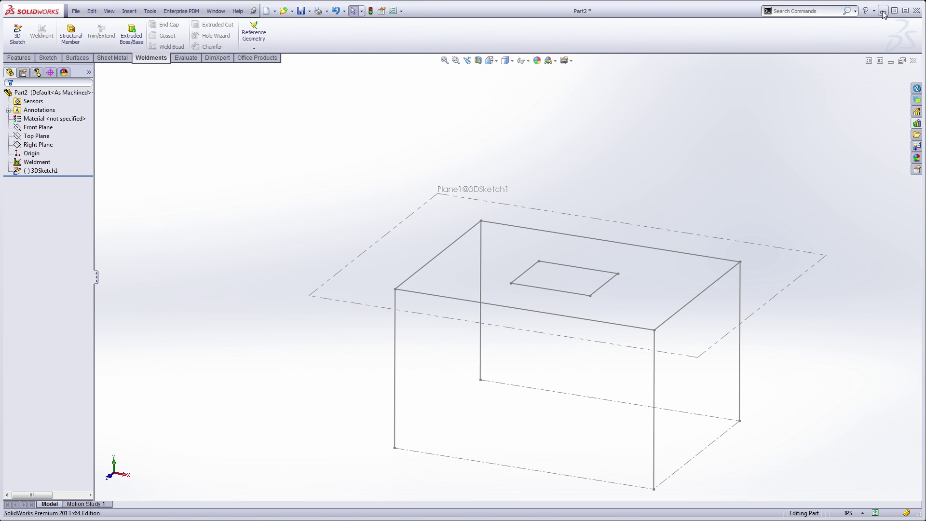
# Switch to the Windows desktop and extract ANSI Inch.zip into an ANSI Inch folder there
pyautogui.press('super+d')
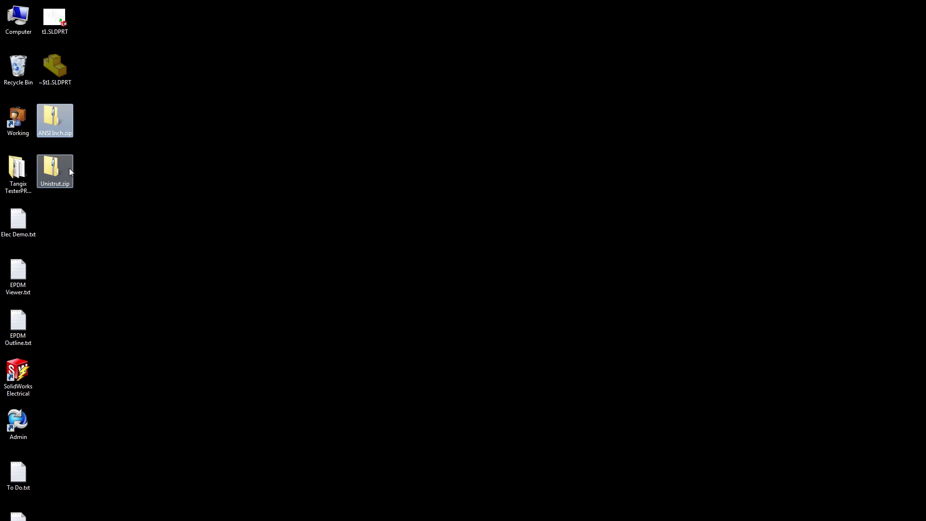
pyautogui.rightClick(57, 119)
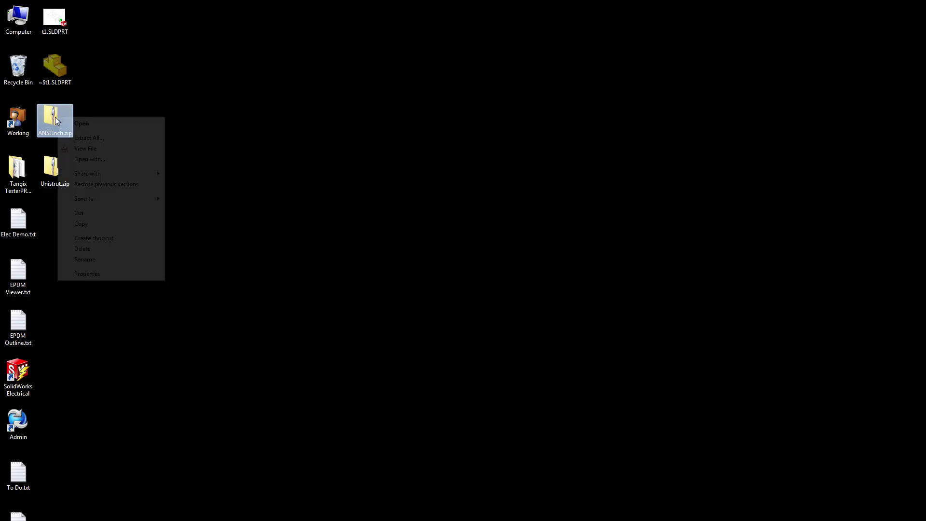
pyautogui.click(91, 137)
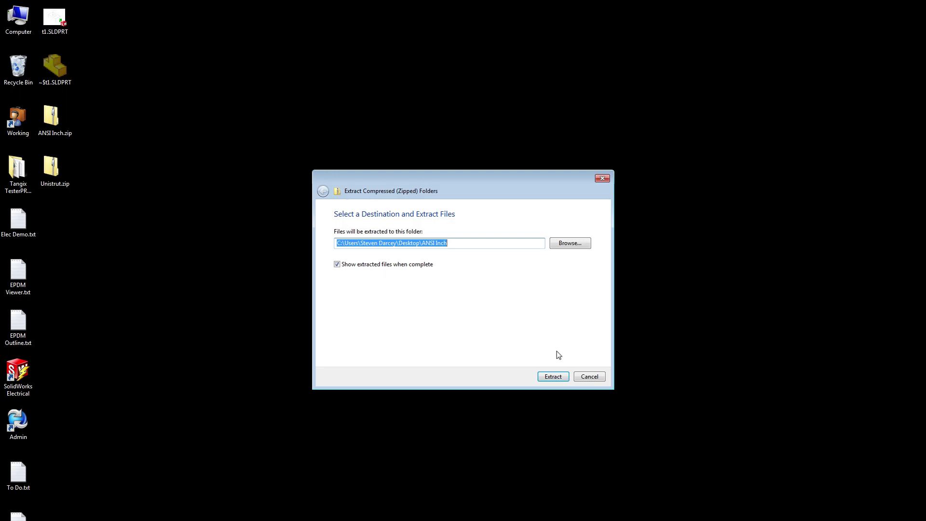
pyautogui.click(553, 376)
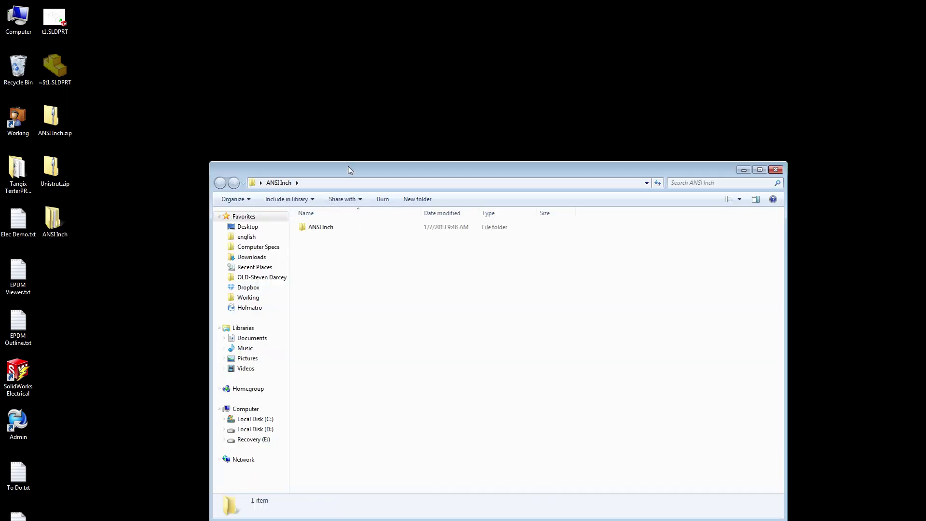
pyautogui.moveTo(350, 170); pyautogui.dragTo(367, 140)
# Extract Unistrut.zip into a Unistrut folder on the desktop, and move the two extracted folders' windows apart
pyautogui.rightClick(55, 166)
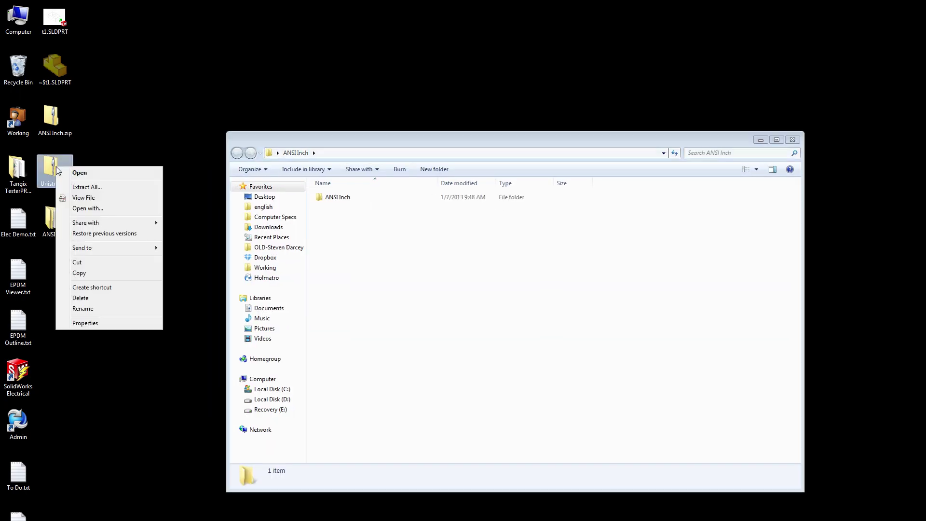
pyautogui.click(93, 187)
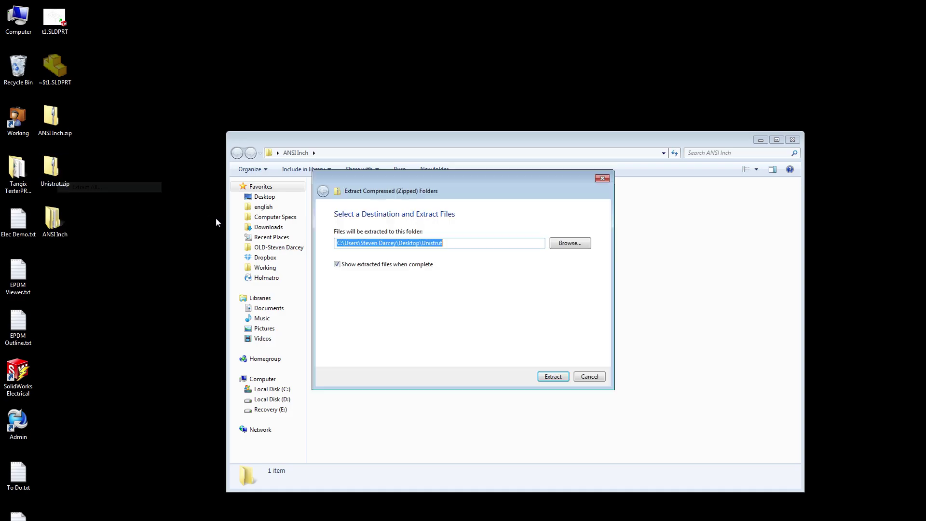
pyautogui.click(550, 375)
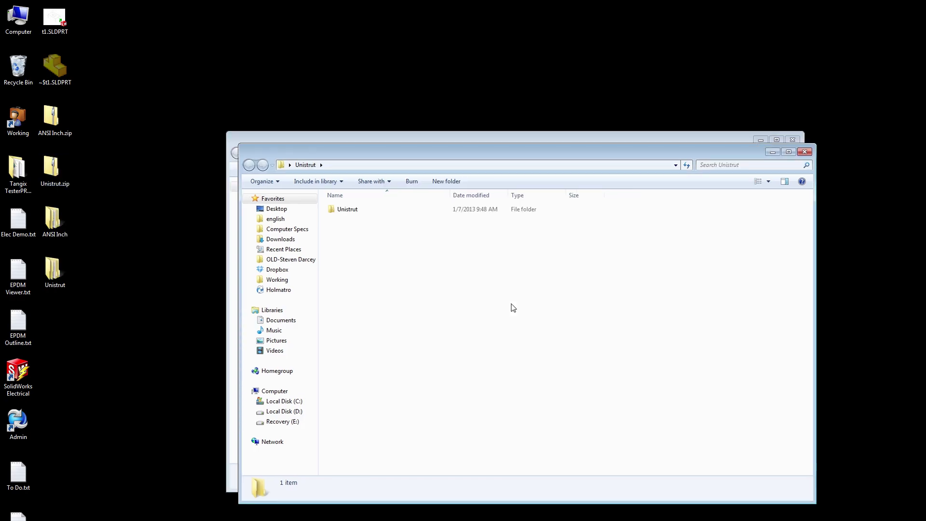
pyautogui.moveTo(423, 146); pyautogui.dragTo(498, 166)
pyautogui.moveTo(463, 141); pyautogui.dragTo(391, 100)
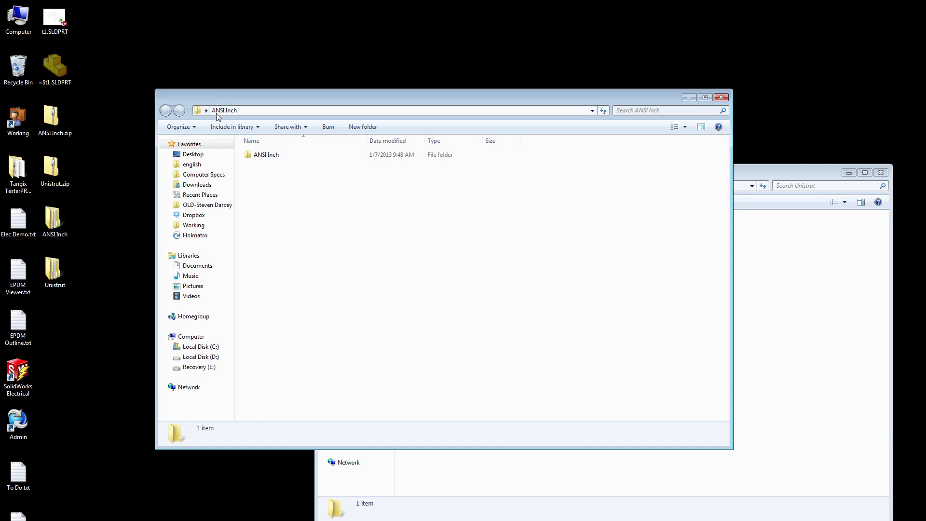
# Copy the inner ANSI Inch folder into the SolidWorks weldment profiles folder, merging it with the existing ansi inch folder, and close the extracted folder's window
pyautogui.doubleClick(263, 155)
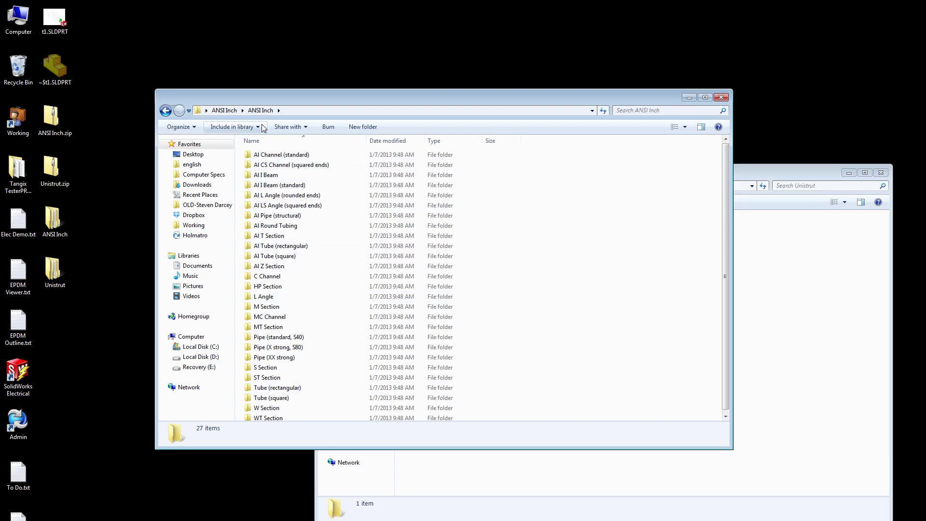
pyautogui.press('BackSpace')
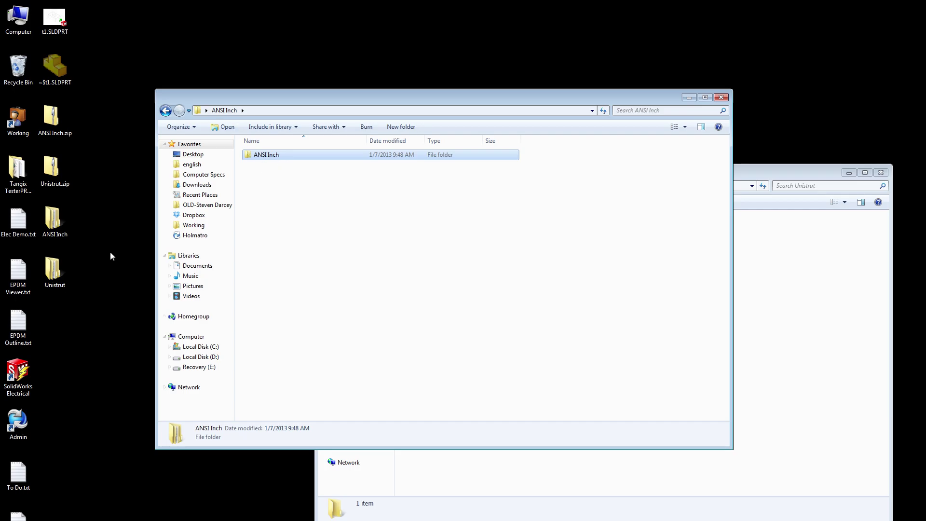
pyautogui.rightClick(267, 160)
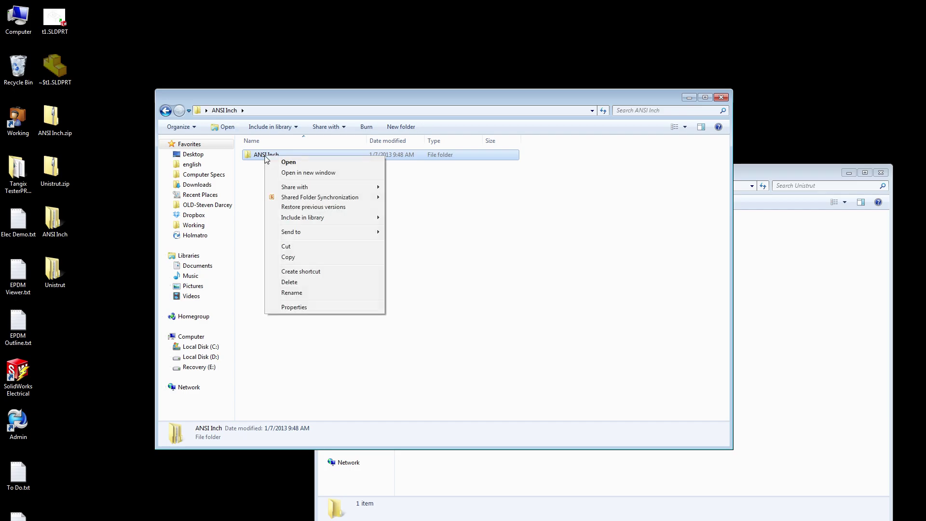
pyautogui.click(288, 257)
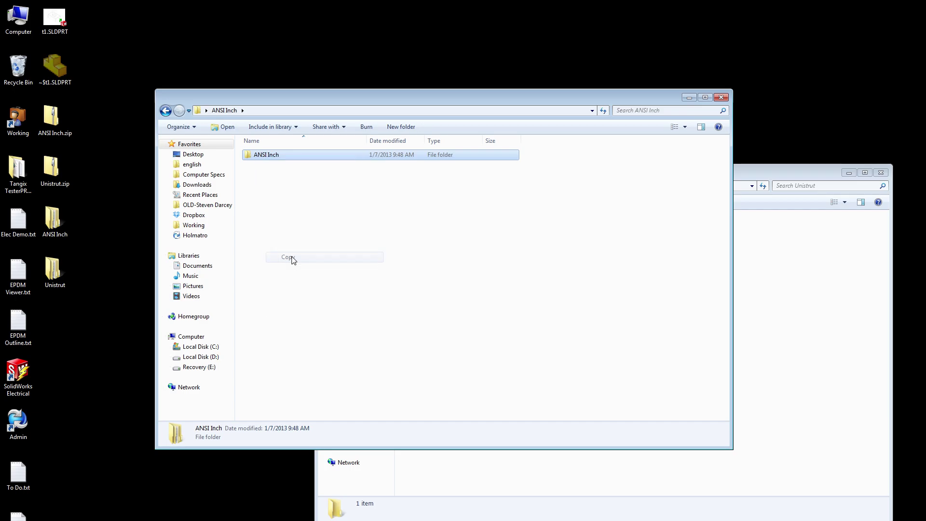
pyautogui.hotkey('ctrl', 'v')
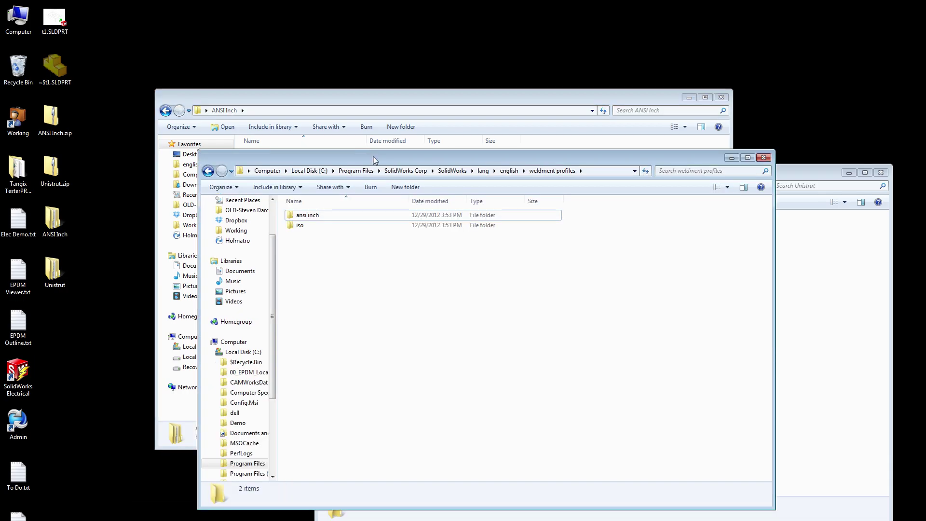
pyautogui.moveTo(374, 160); pyautogui.dragTo(369, 146)
pyautogui.rightClick(319, 237)
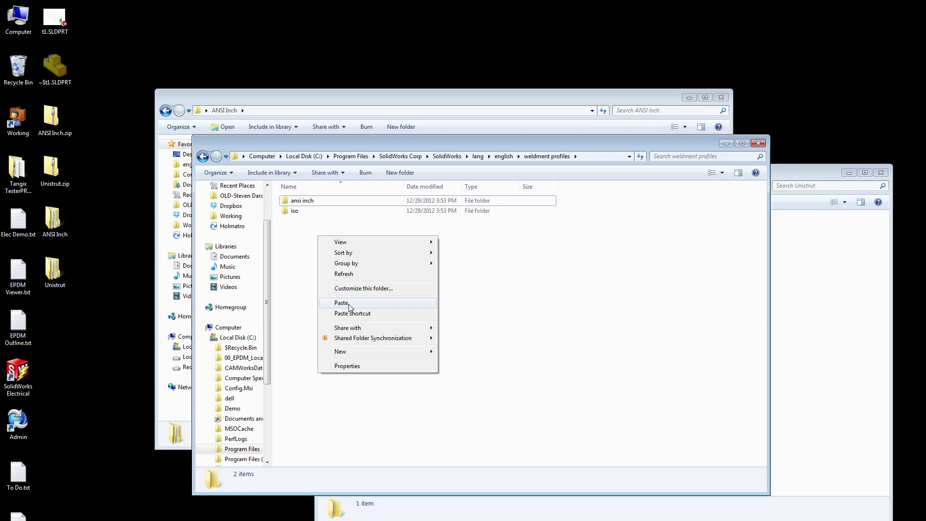
pyautogui.click(341, 303)
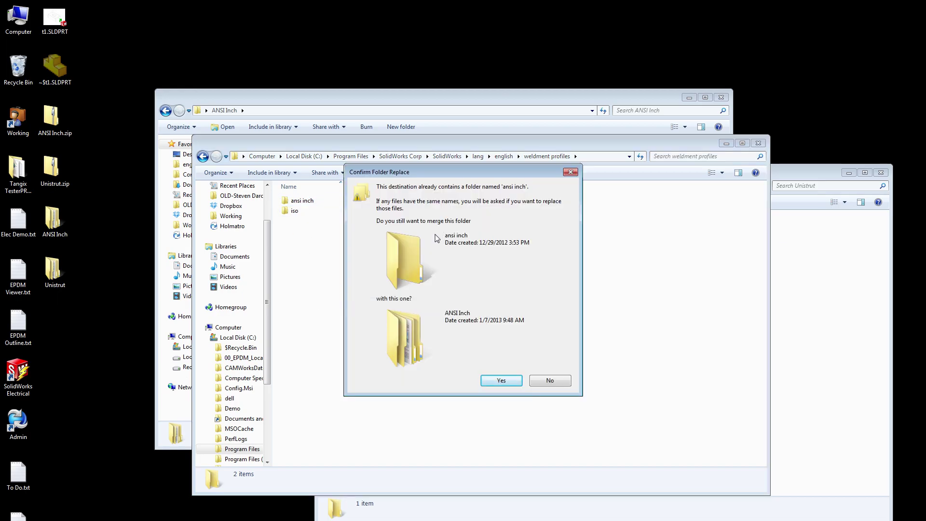
pyautogui.click(500, 382)
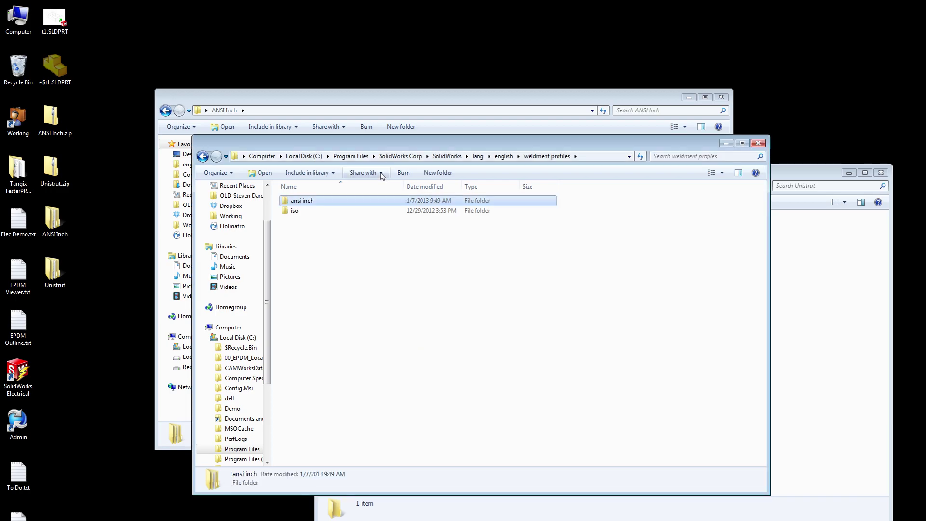
pyautogui.moveTo(437, 143); pyautogui.dragTo(372, 143)
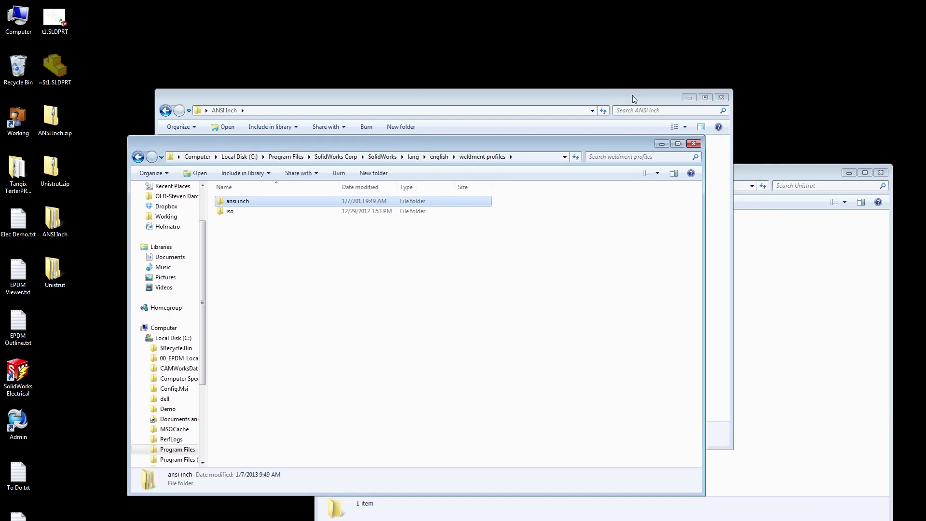
pyautogui.click(721, 97)
# View the profile files in the Steel 114 folder of the extracted Unistrut folder, and return to its top level
pyautogui.moveTo(751, 174); pyautogui.dragTo(708, 60)
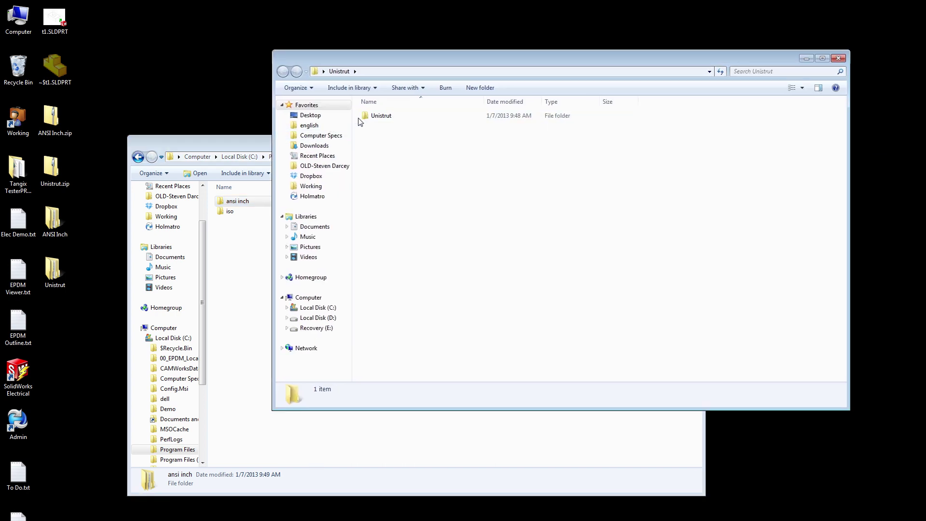
pyautogui.doubleClick(380, 118)
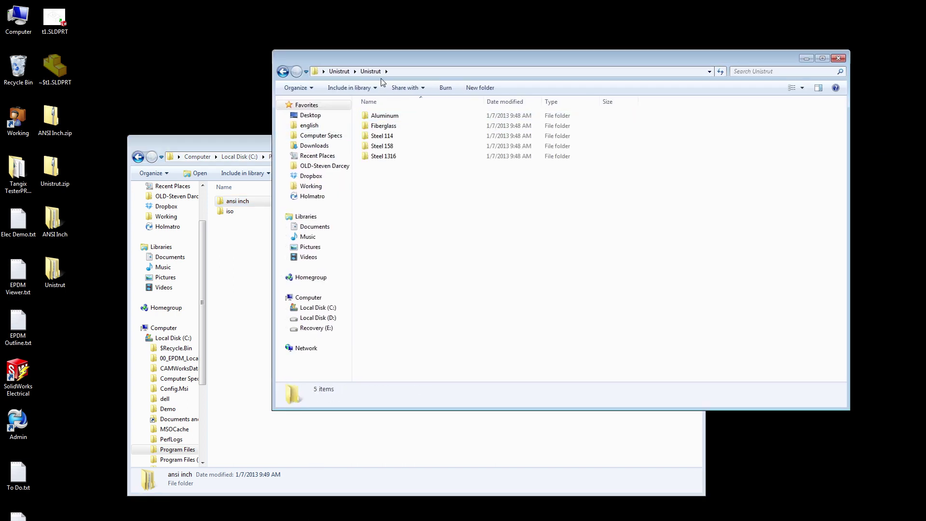
pyautogui.doubleClick(380, 139)
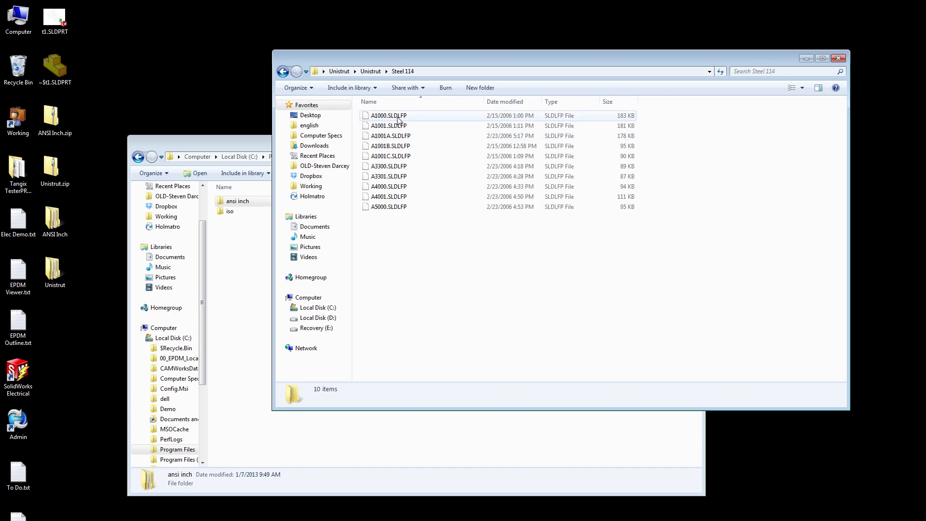
pyautogui.click(371, 72)
pyautogui.click(340, 72)
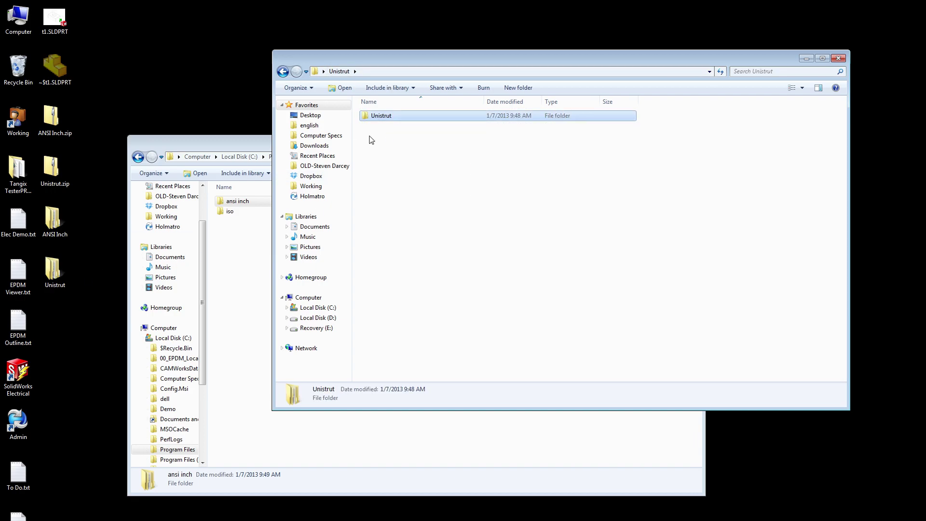
# Copy the inner Unistrut folder into the weldment profiles folder and close the extracted Unistrut window
pyautogui.rightClick(380, 119)
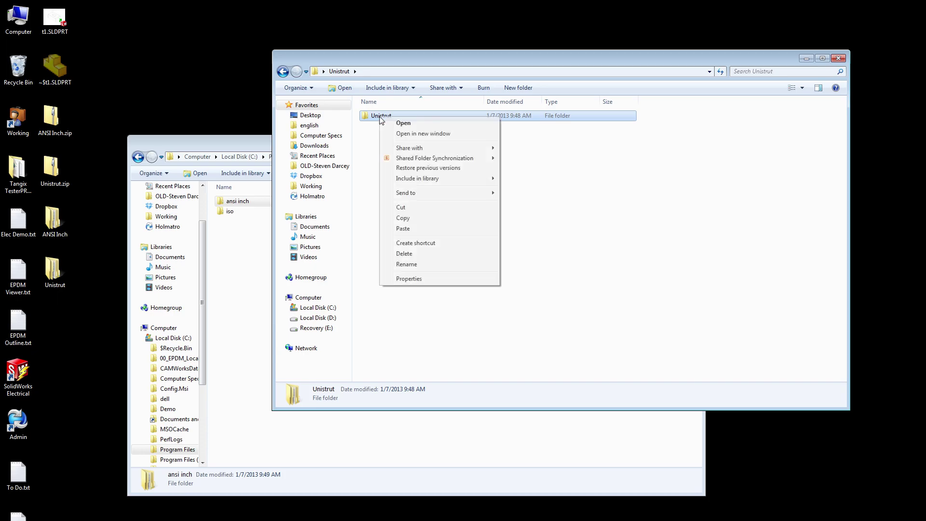
pyautogui.click(403, 217)
pyautogui.rightClick(229, 237)
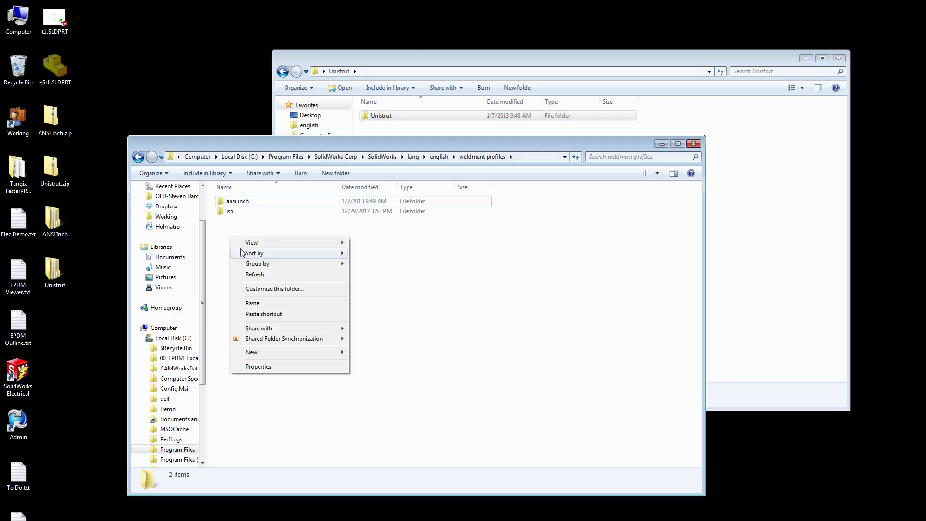
pyautogui.click(255, 303)
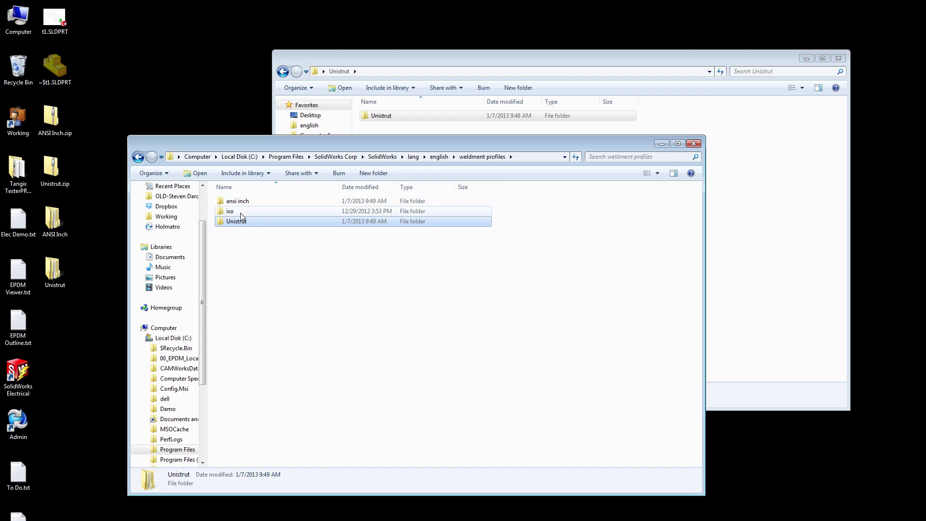
pyautogui.click(838, 58)
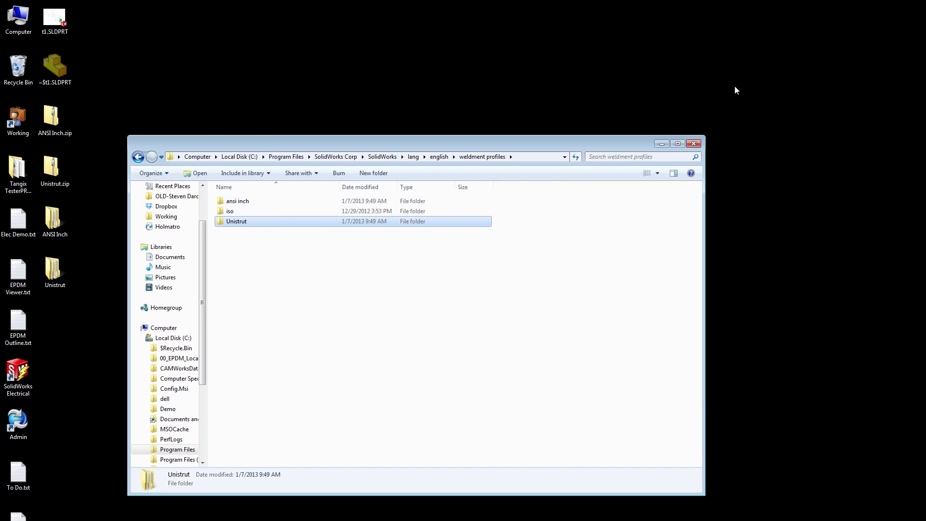
# Switch back to the SolidWorks part with the 3D sketch frame and start a structural member
pyautogui.moveTo(592, 147); pyautogui.dragTo(594, 110)
pyautogui.click(665, 108)
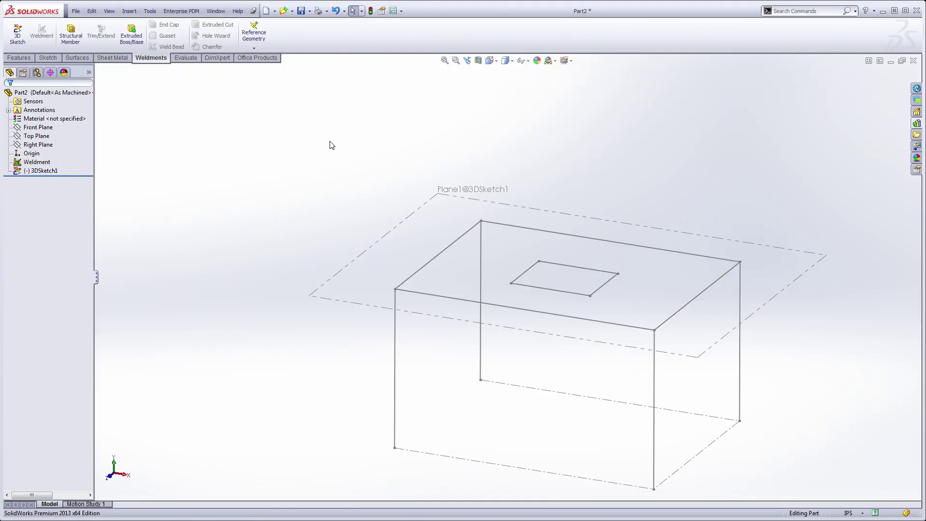
pyautogui.click(68, 38)
# Set the structural member's standard to Unistrut and its type to Steel 114, and view the available sizes
pyautogui.click(65, 163)
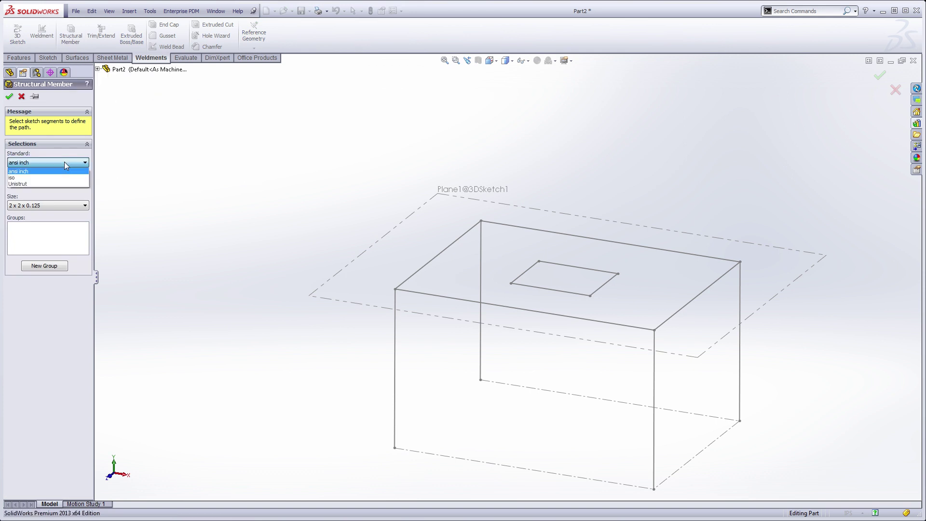
pyautogui.click(24, 184)
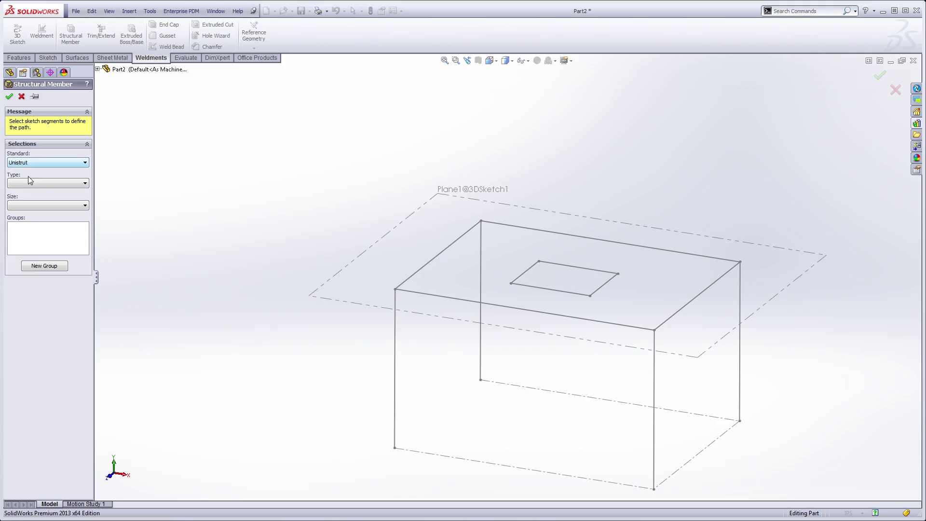
pyautogui.click(27, 183)
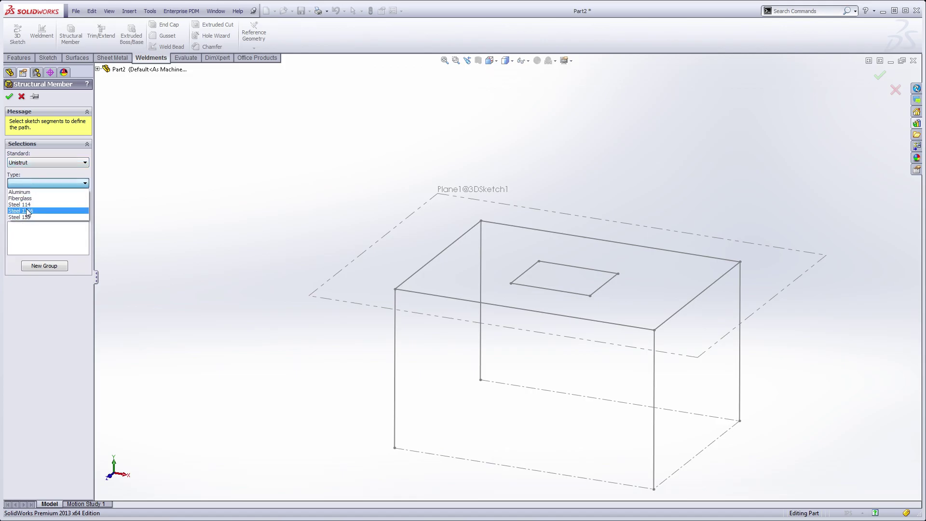
pyautogui.click(28, 205)
pyautogui.click(30, 205)
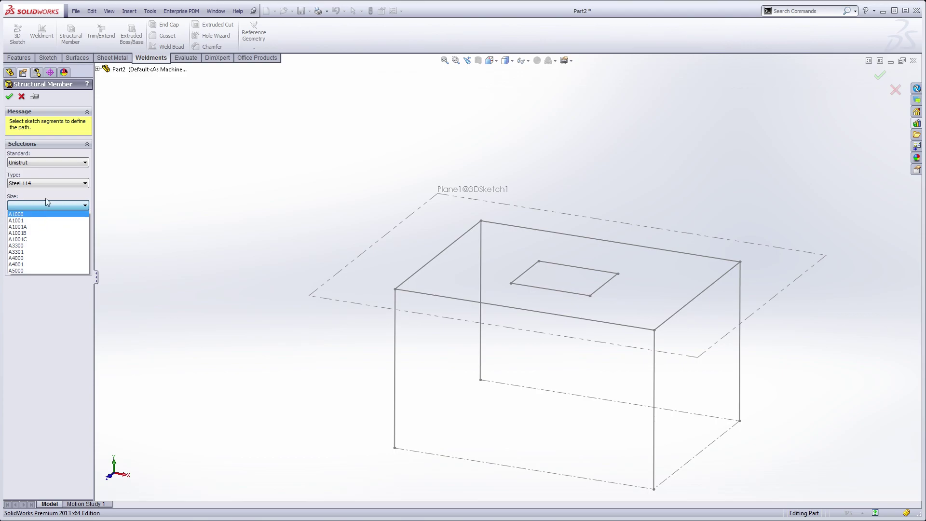
pyautogui.click(64, 164)
# Set the structural member to the ansi inch standard, type Tube (square), size TS2.5x2.5x0.25
pyautogui.click(71, 163)
pyautogui.click(26, 173)
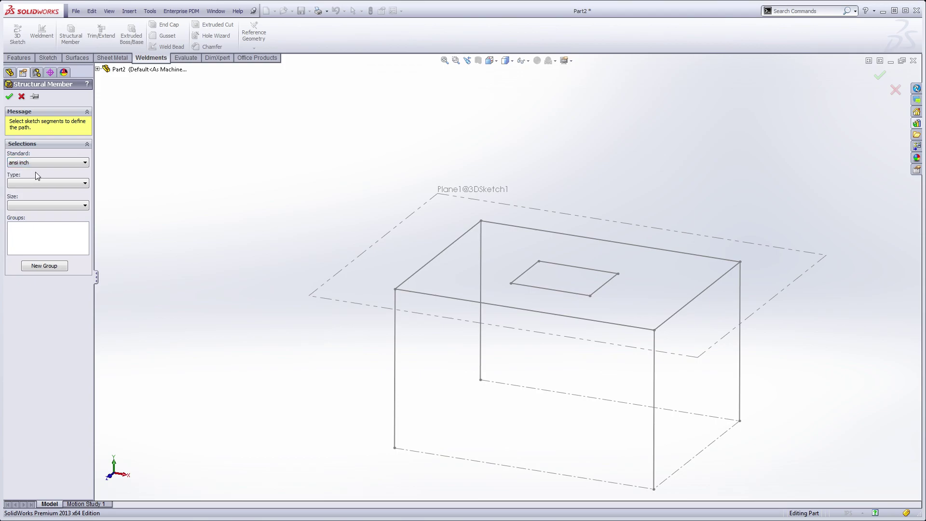
pyautogui.click(54, 183)
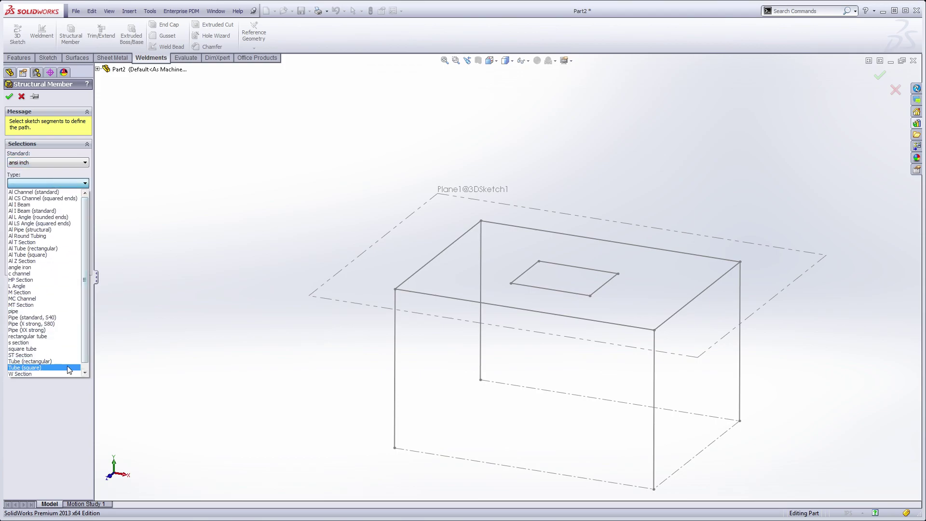
pyautogui.click(27, 368)
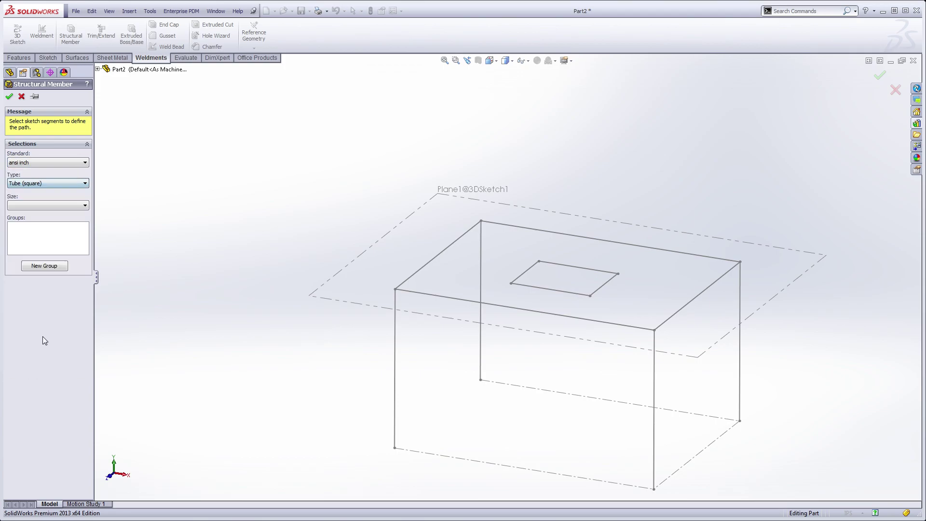
pyautogui.click(57, 205)
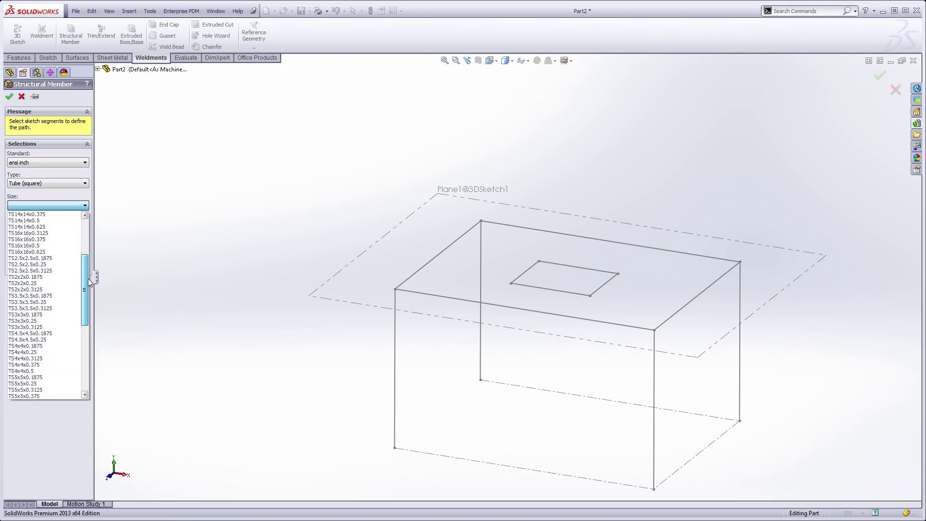
pyautogui.click(20, 265)
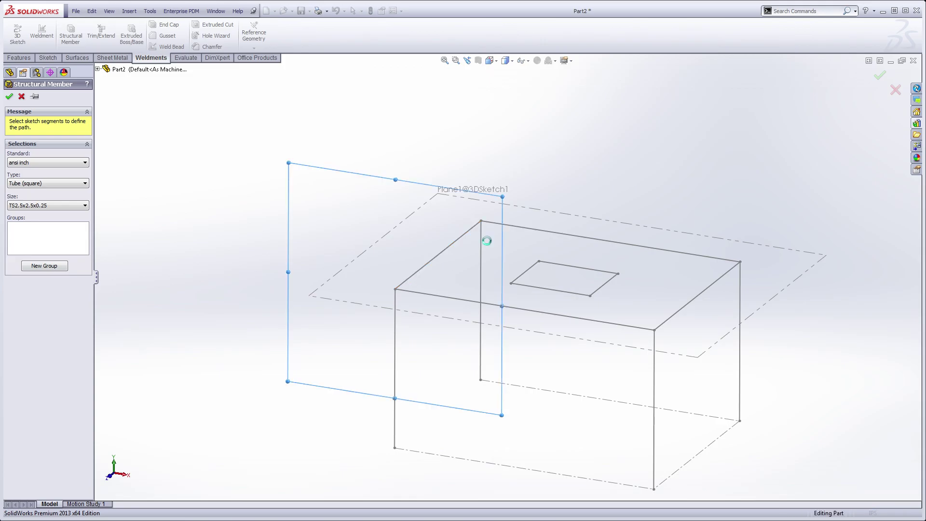
# Select the four edges of the frame's outer top rectangle as the path segments of the tube group
pyautogui.click(453, 243)
pyautogui.click(658, 250)
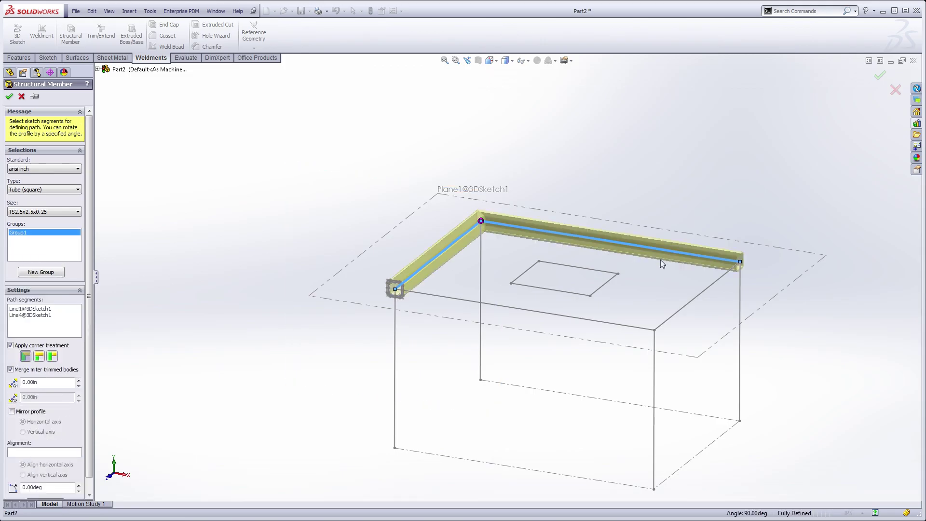
pyautogui.click(724, 275)
pyautogui.click(639, 329)
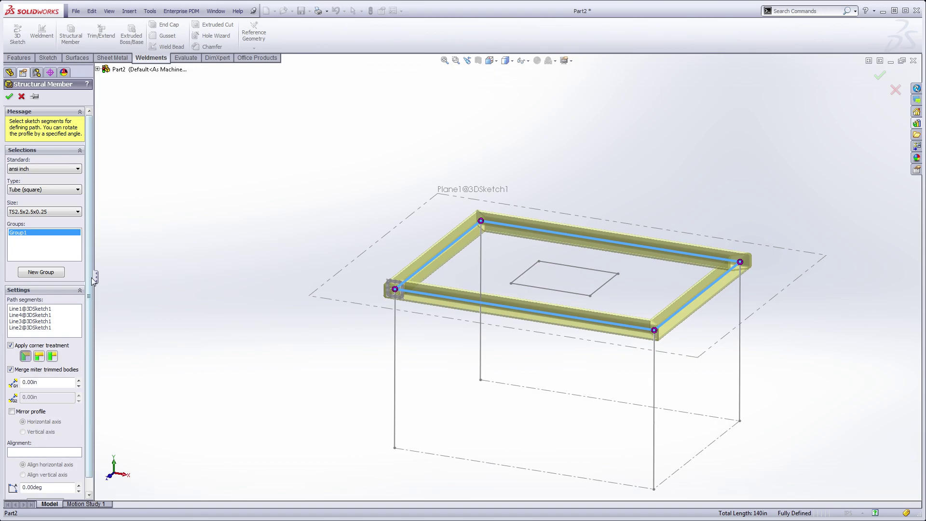
# Relocate the tube profile so its lower-left outer corner point coincides with the path of the top rectangle
pyautogui.scroll(-1, 88, 285)
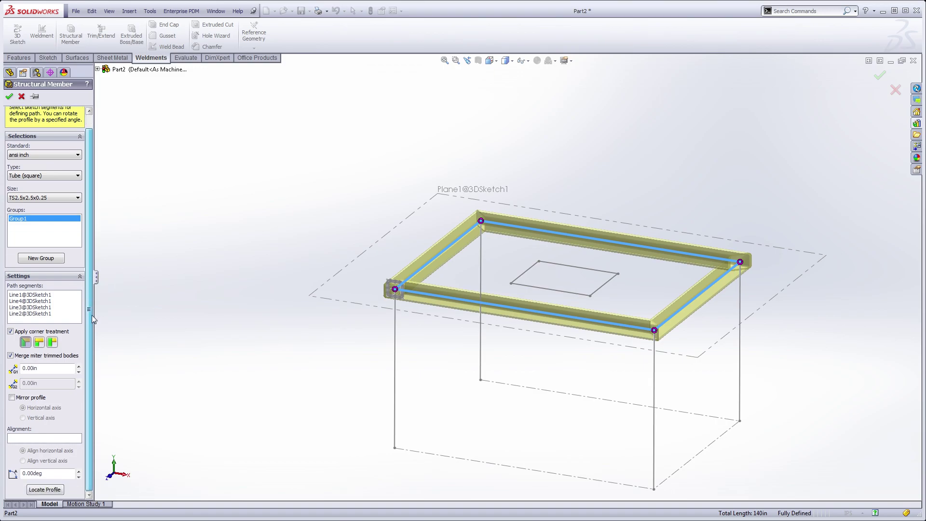
pyautogui.click(44, 489)
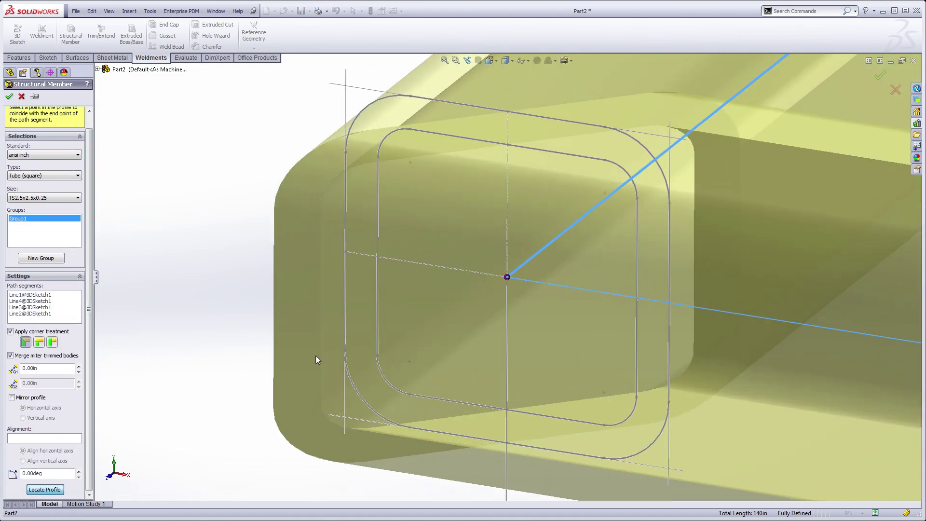
pyautogui.click(506, 277)
pyautogui.click(345, 418)
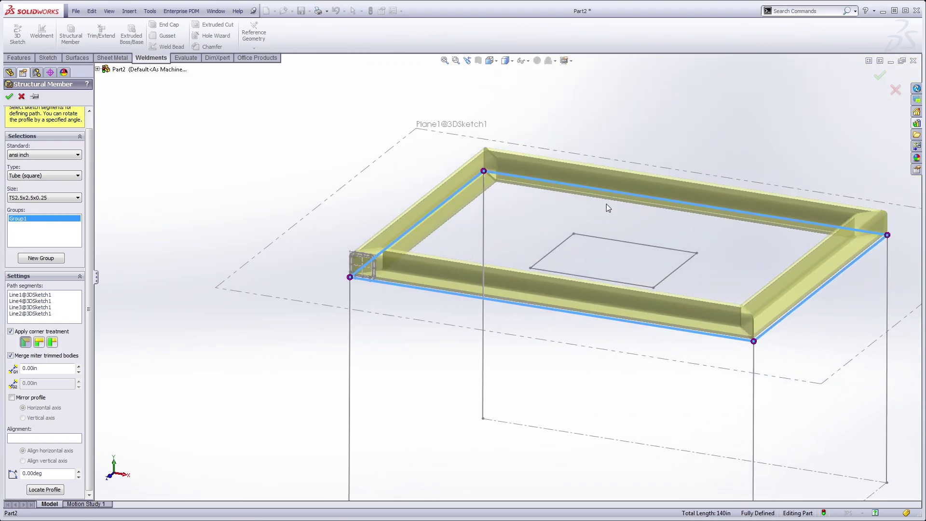
# Relocate the tube profile so its upper-left outer corner point coincides with the path of the top rectangle
pyautogui.moveTo(569, 218); pyautogui.dragTo(568, 198, button='middle')
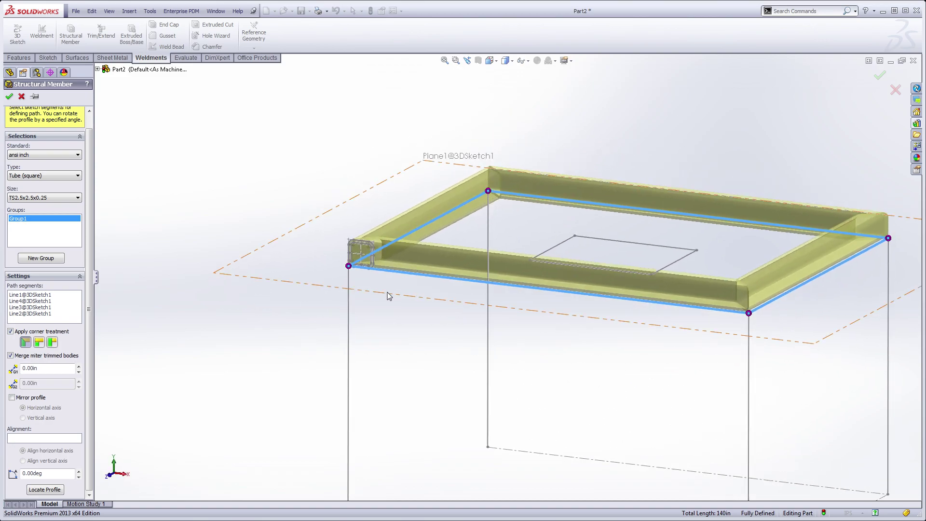
pyautogui.press('z')
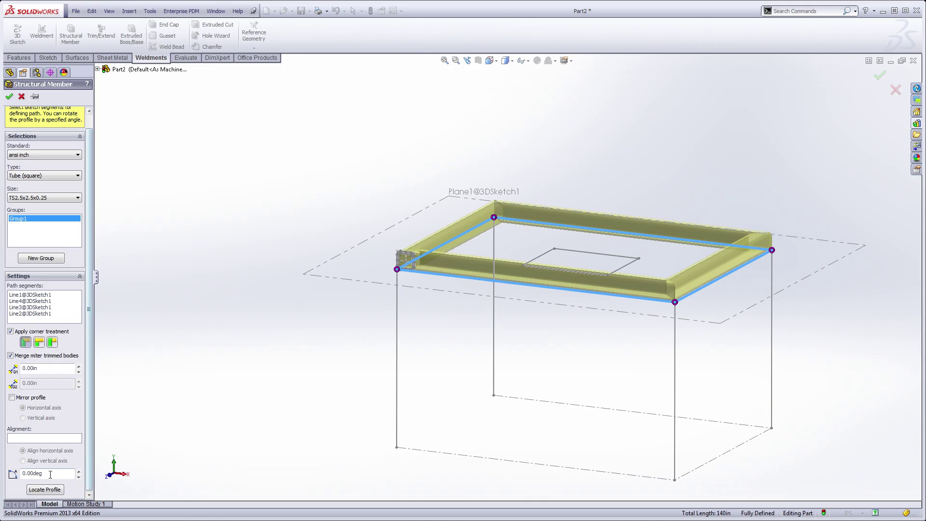
pyautogui.click(46, 490)
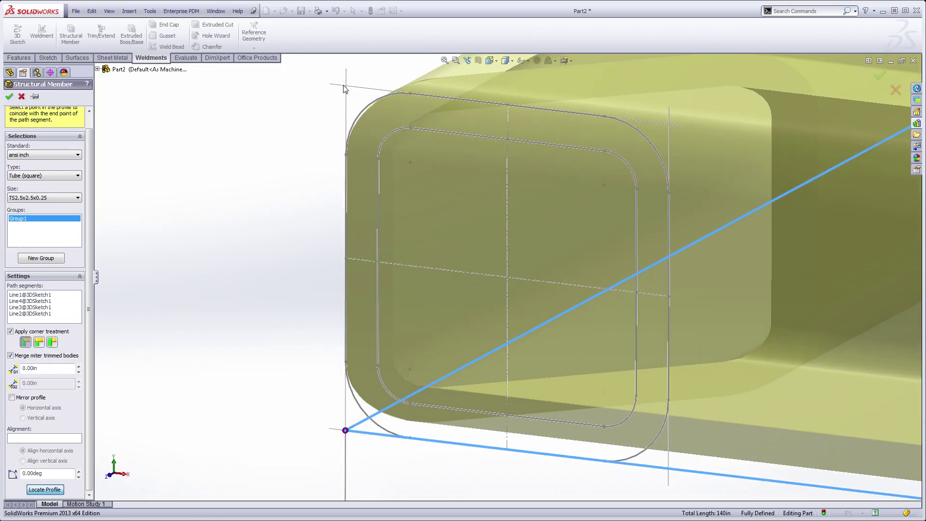
pyautogui.click(346, 87)
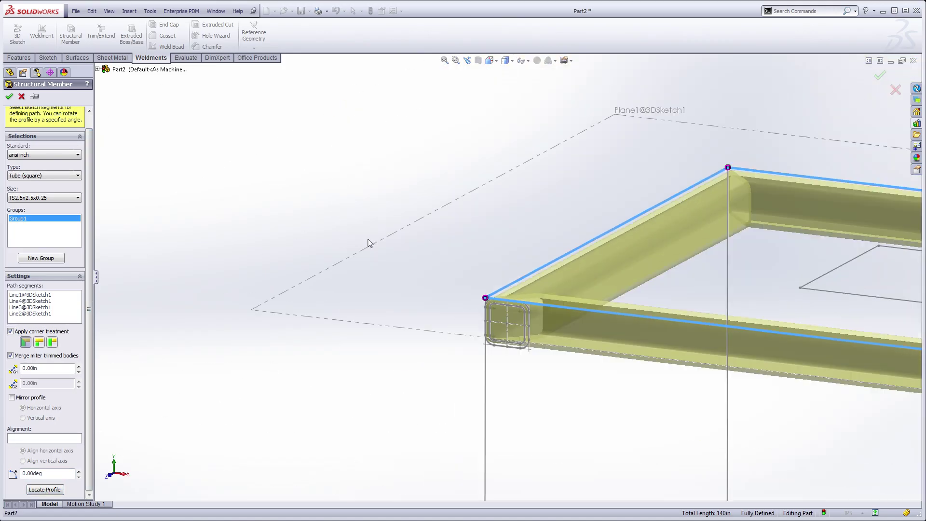
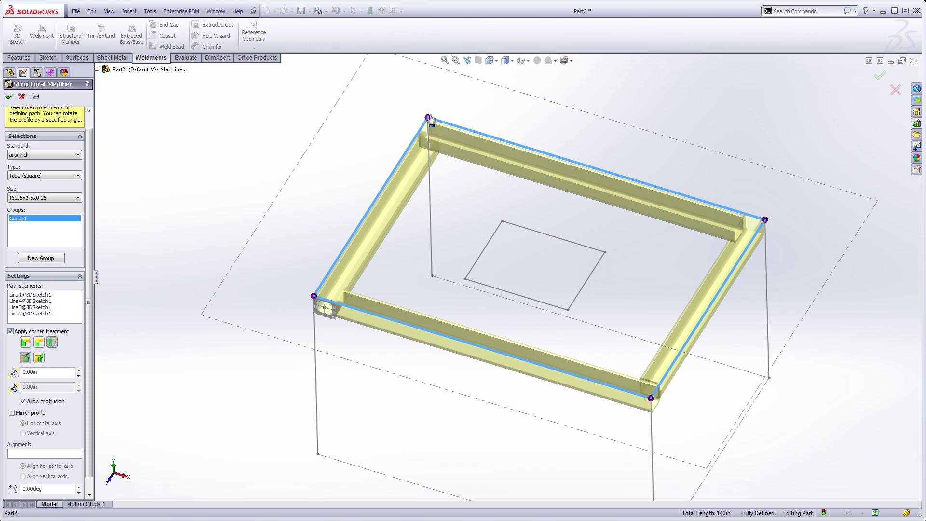
# Set the corner treatment of the top frame's back-left and front-right corners individually to End Butt1
pyautogui.click(428, 118)
pyautogui.click(452, 153)
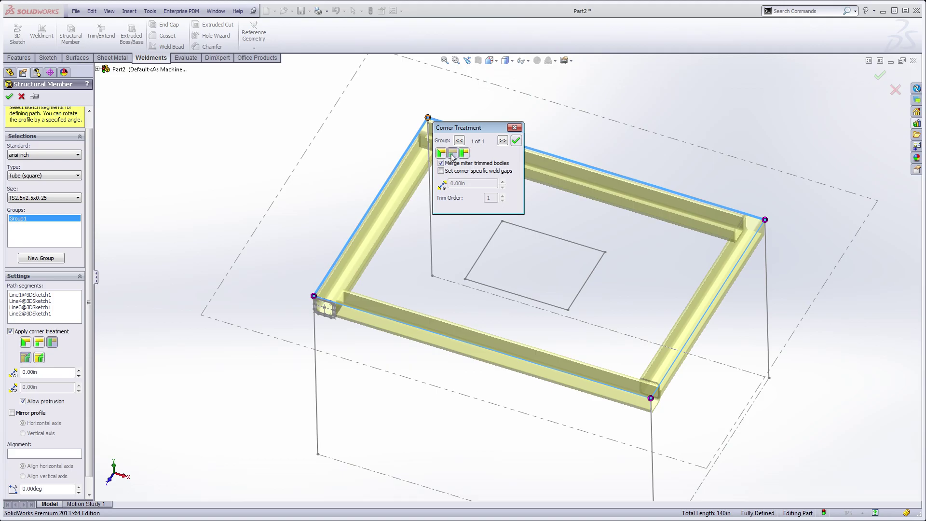
pyautogui.click(516, 140)
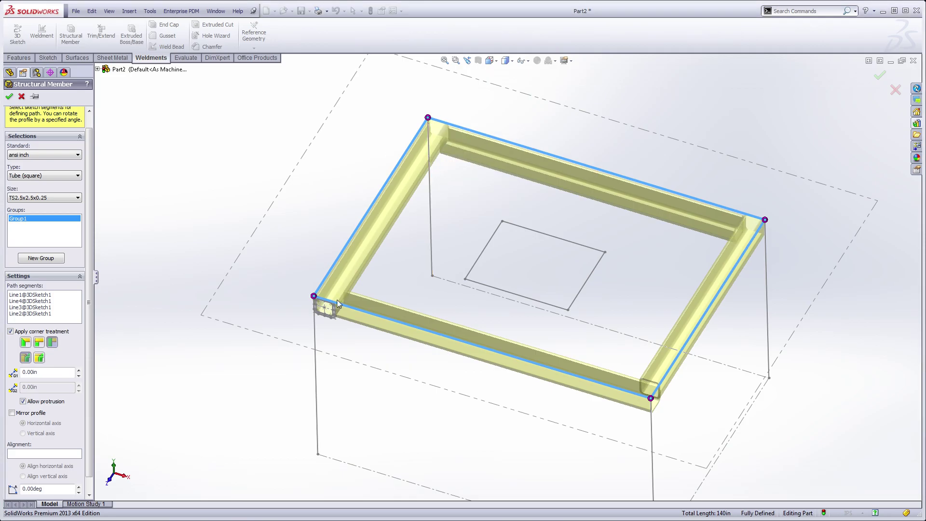
pyautogui.click(647, 398)
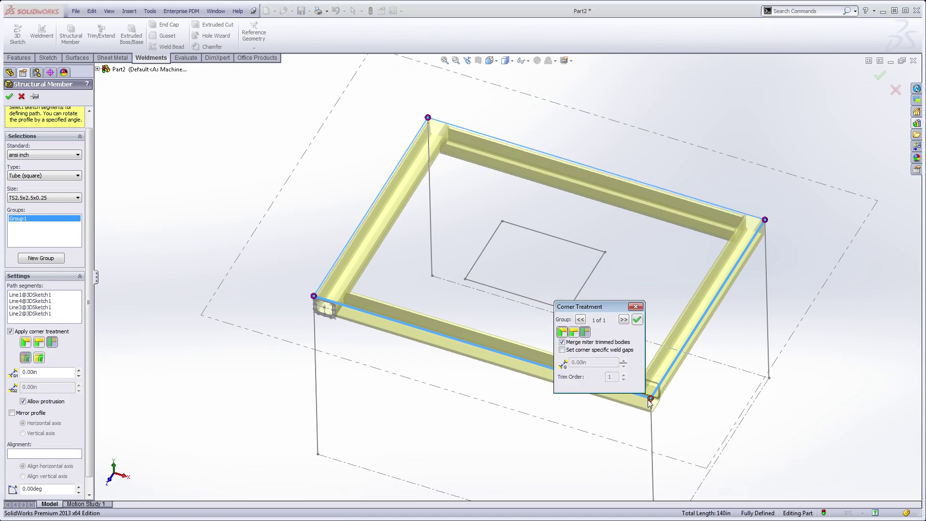
pyautogui.click(574, 331)
pyautogui.click(637, 320)
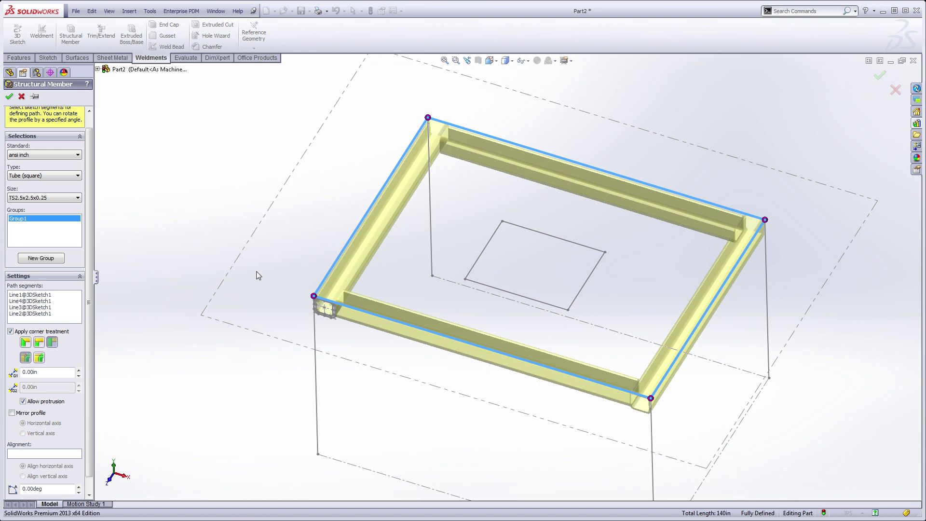
# Set the top frame group's corner treatment to End Butt1 and override its front-left and back-right corners with End Butt2
pyautogui.click(25, 342)
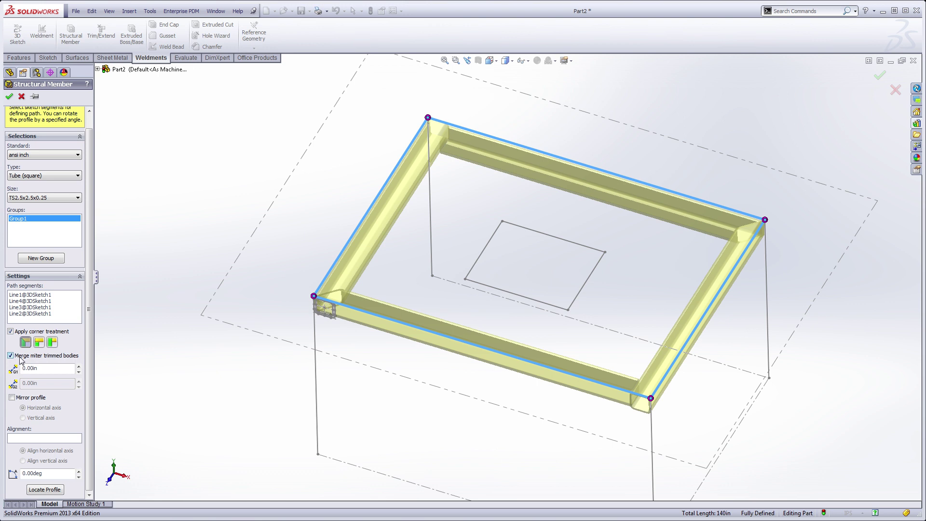
pyautogui.click(40, 342)
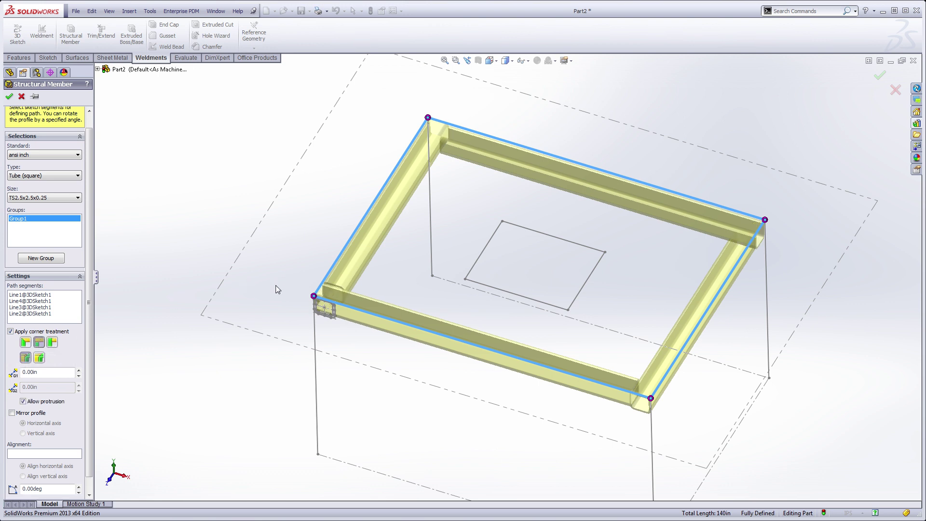
pyautogui.click(323, 305)
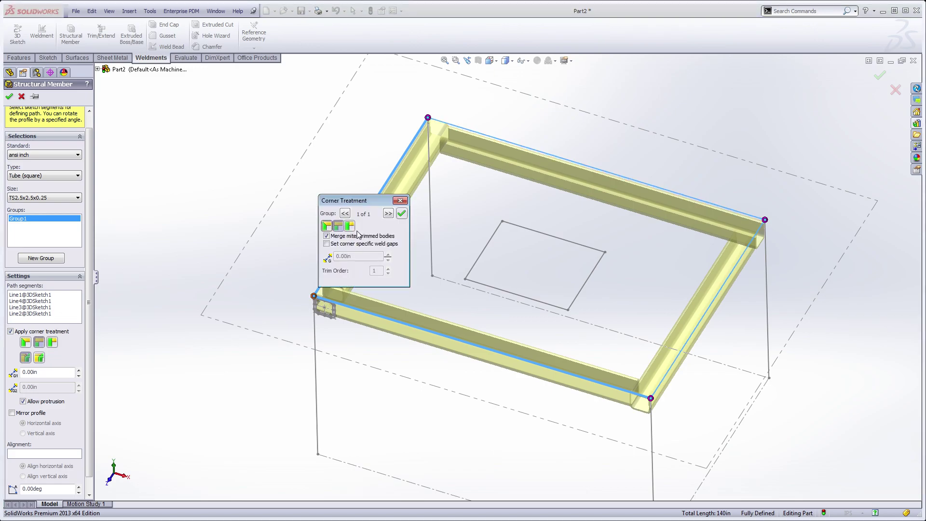
pyautogui.click(401, 213)
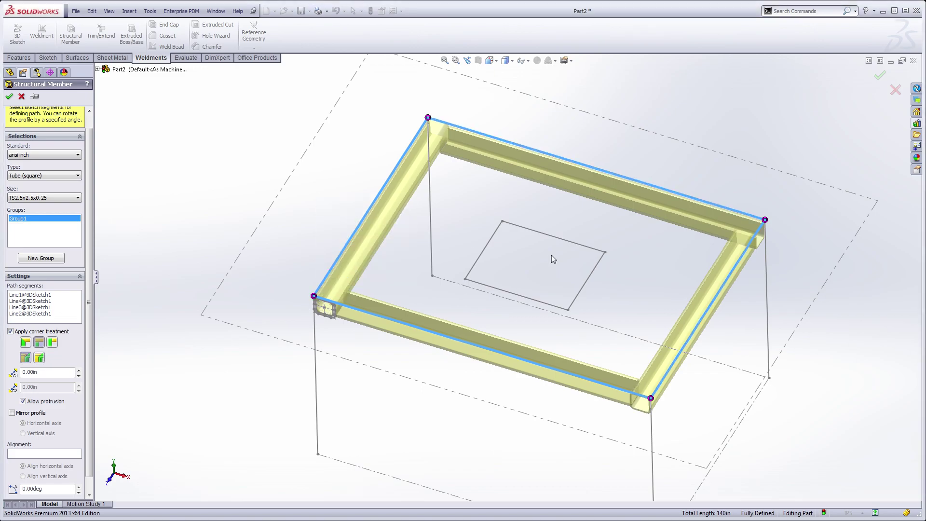
pyautogui.click(765, 221)
pyautogui.click(702, 253)
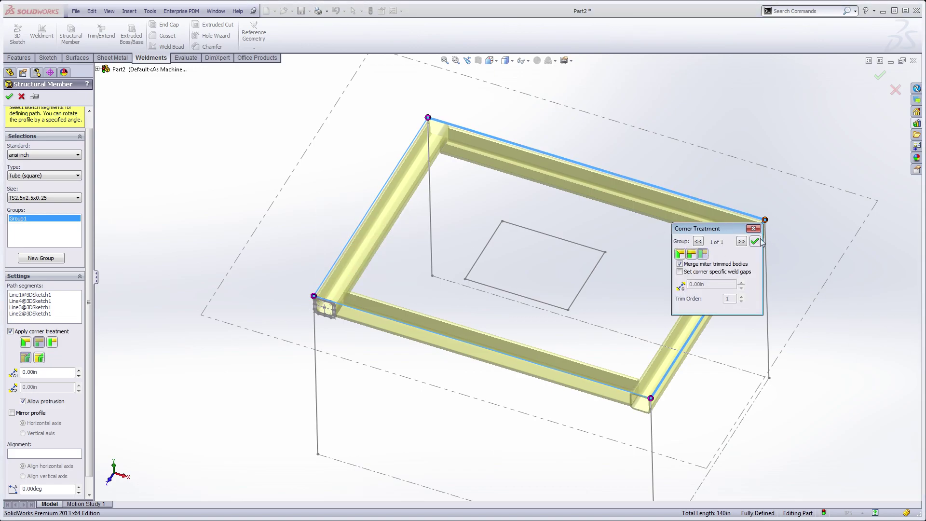
pyautogui.click(755, 241)
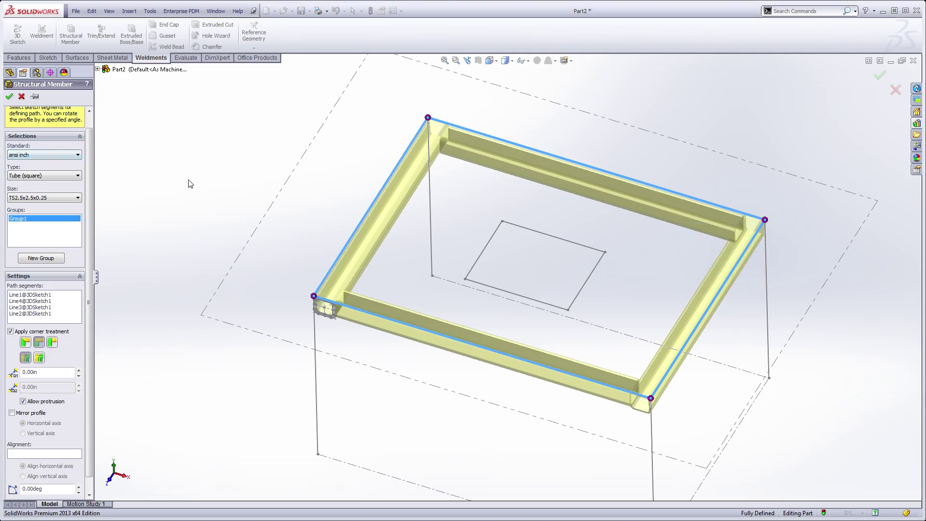
# Add a new group for the front-left leg and locate its profile by the front-left outer corner point
pyautogui.moveTo(189, 184); pyautogui.dragTo(189, 144, button='middle')
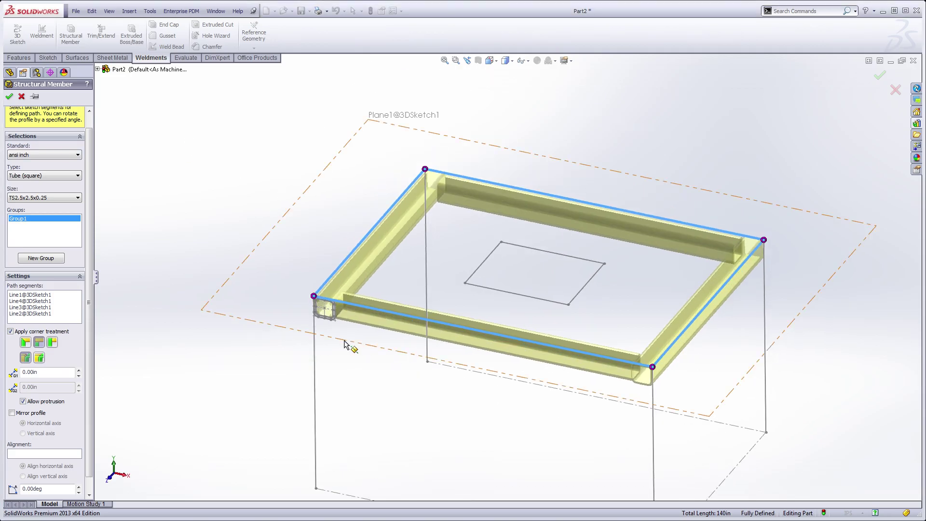
pyautogui.keyDown('ctrl'); pyautogui.moveTo(444, 276); pyautogui.dragTo(424, 246, button='middle'); pyautogui.keyUp('ctrl')
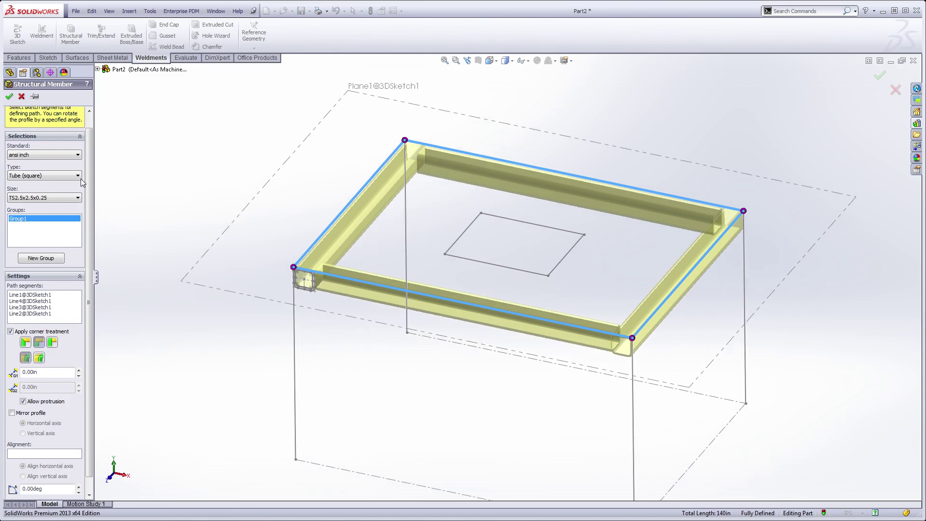
pyautogui.click(40, 259)
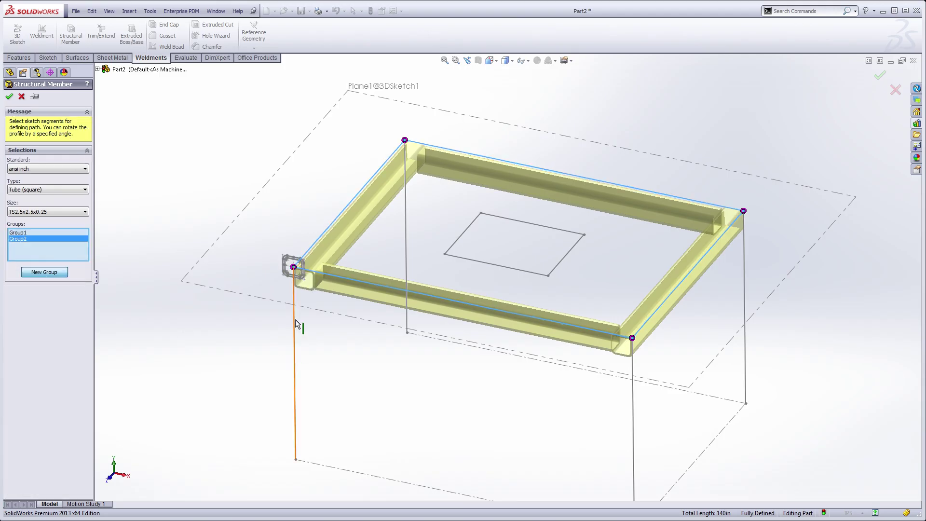
pyautogui.click(298, 345)
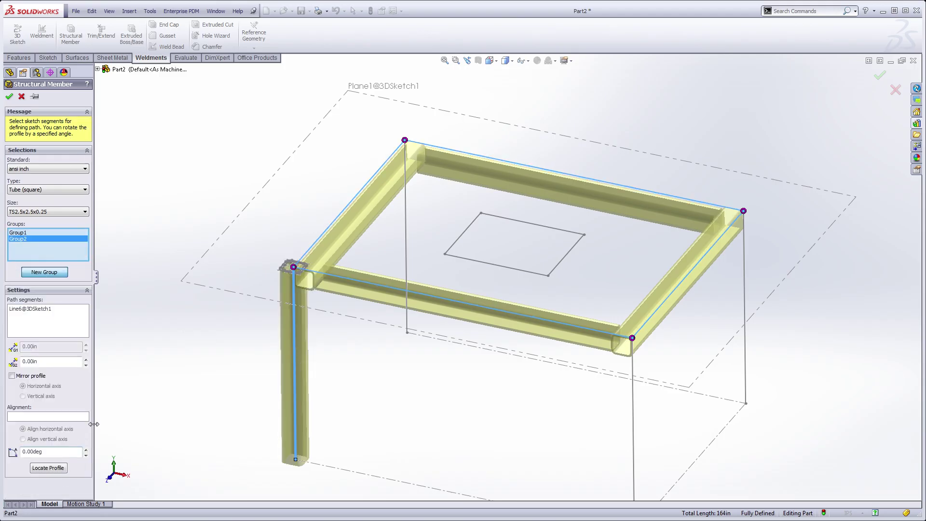
pyautogui.click(48, 468)
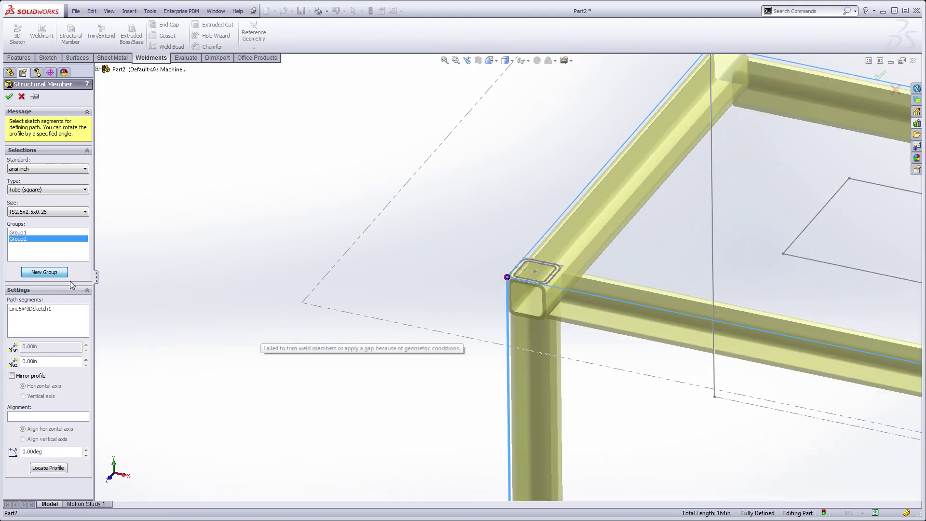
# Add a new group for the back-left leg and locate its profile by the back-left outer corner point
pyautogui.click(49, 273)
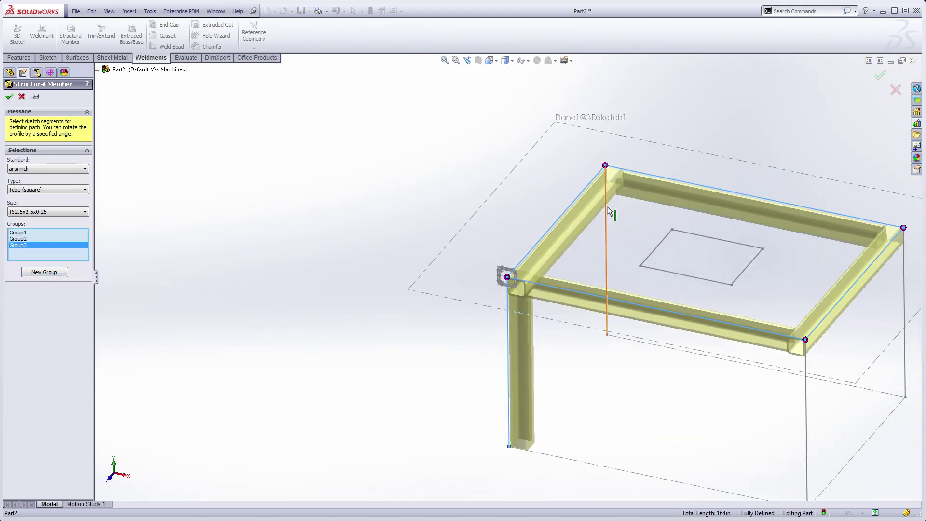
pyautogui.click(608, 211)
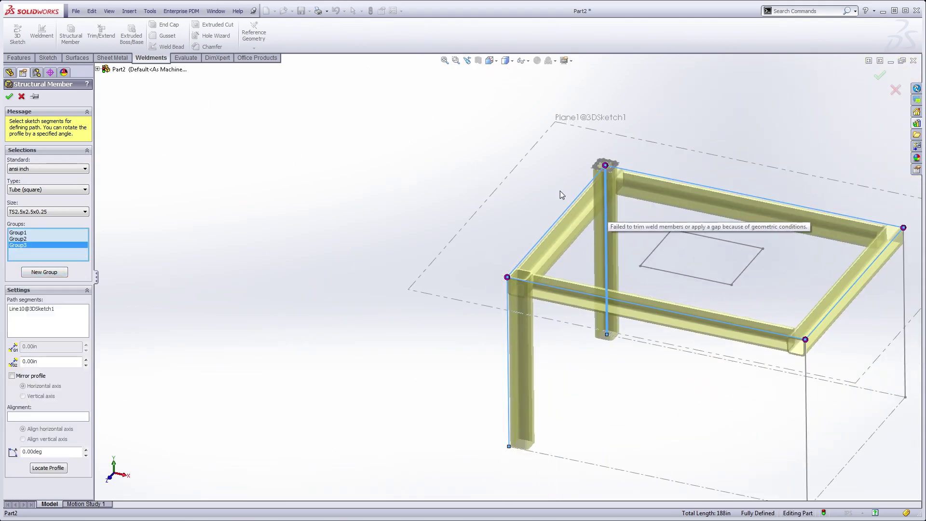
pyautogui.click(47, 468)
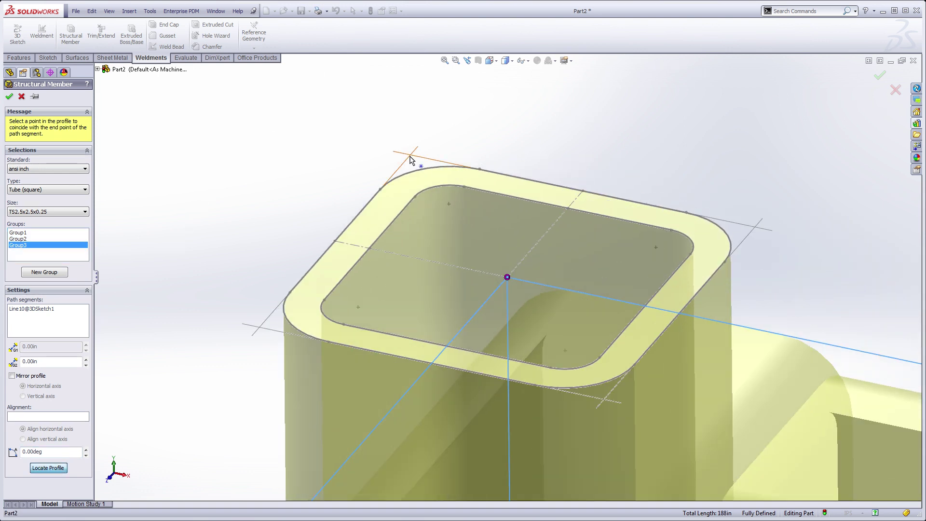
pyautogui.click(412, 156)
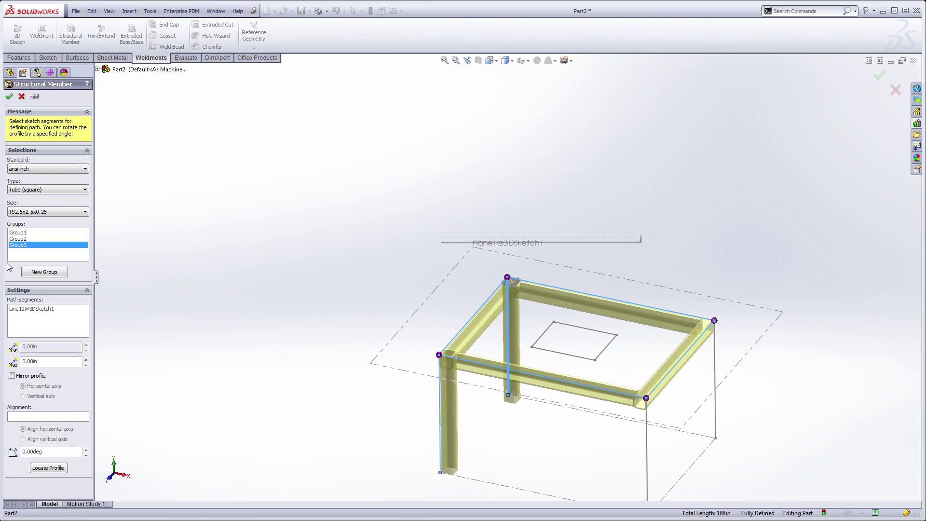
# Add a new group for the front-right leg and locate its profile by the front-right outer corner point
pyautogui.click(44, 272)
pyautogui.click(645, 416)
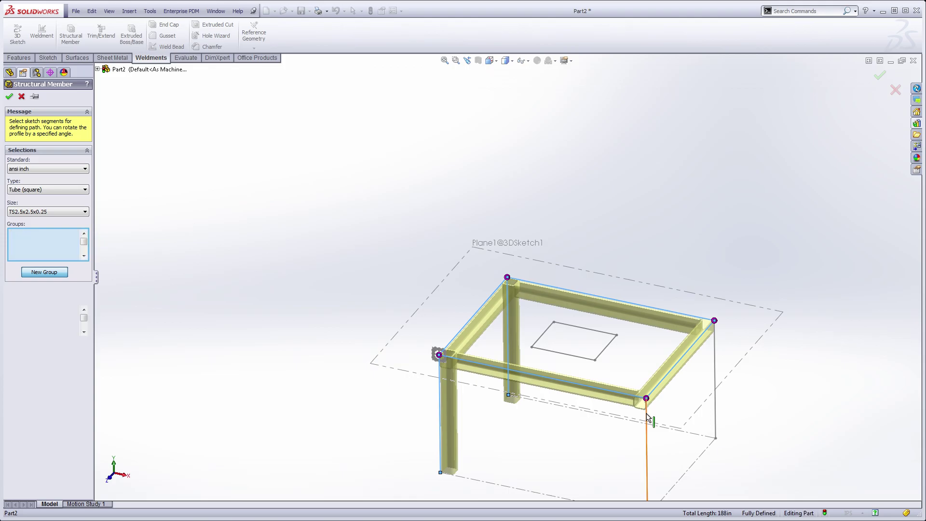
pyautogui.click(57, 468)
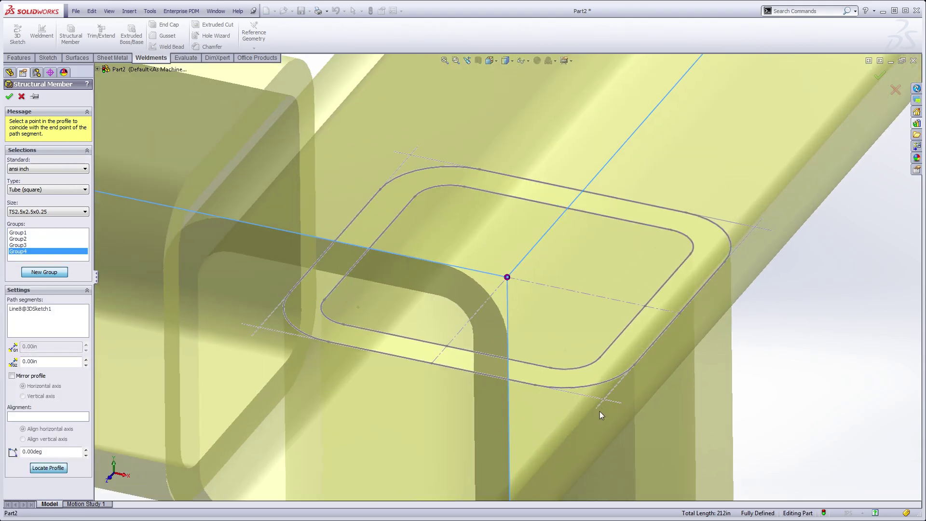
pyautogui.click(604, 400)
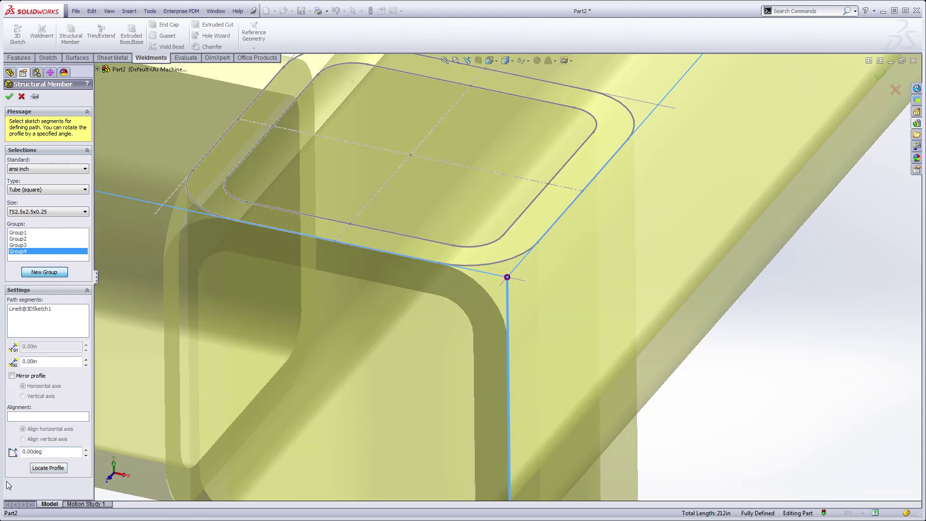
# Add a group for the back-right leg, locate its profile by the back-right outer corner point, and complete the structural member
pyautogui.click(42, 273)
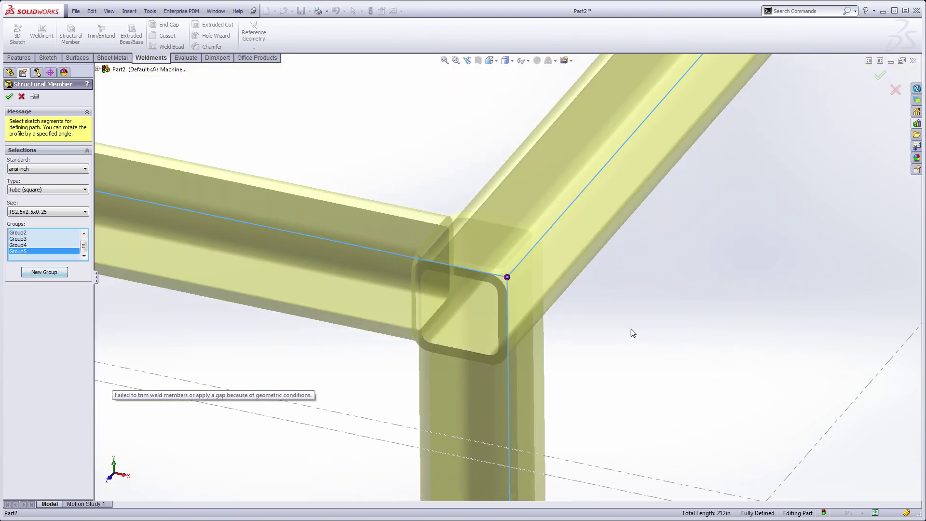
pyautogui.click(713, 166)
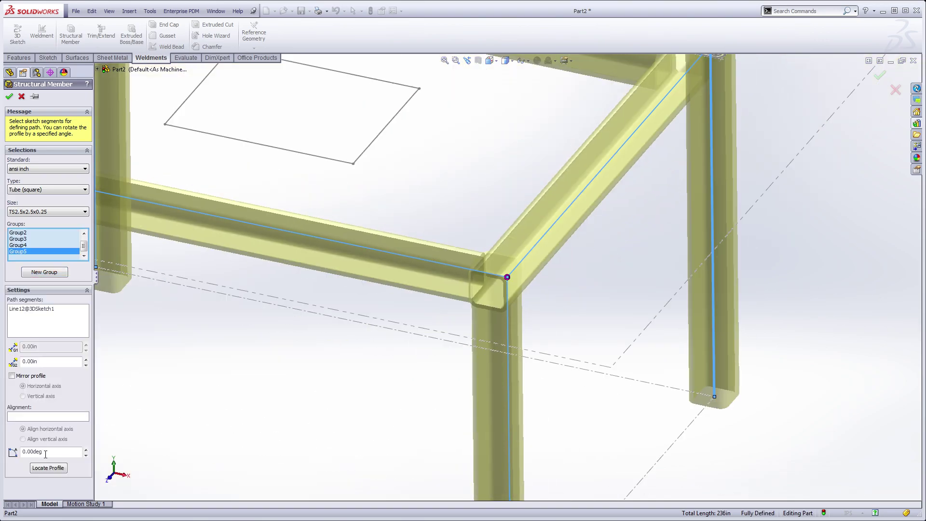
pyautogui.click(48, 467)
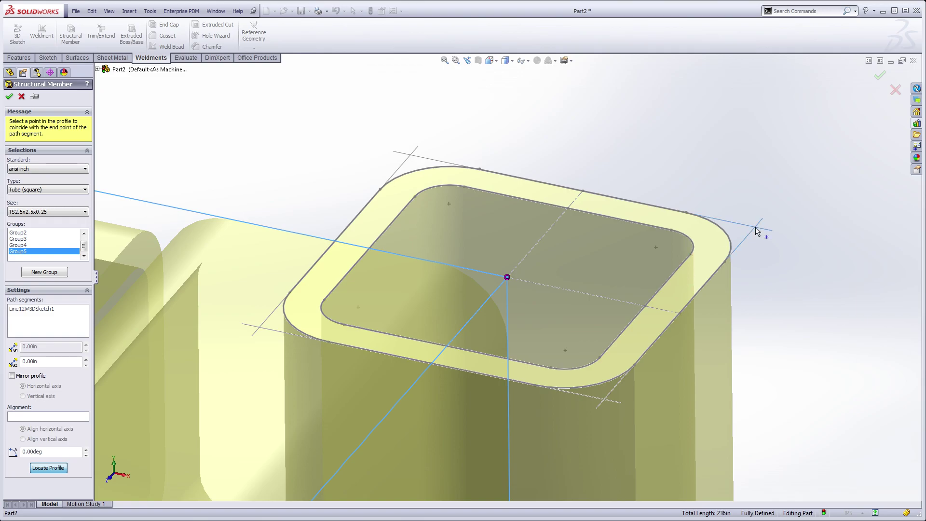
pyautogui.click(756, 231)
pyautogui.moveTo(458, 338); pyautogui.dragTo(458, 266, button='middle')
pyautogui.click(9, 96)
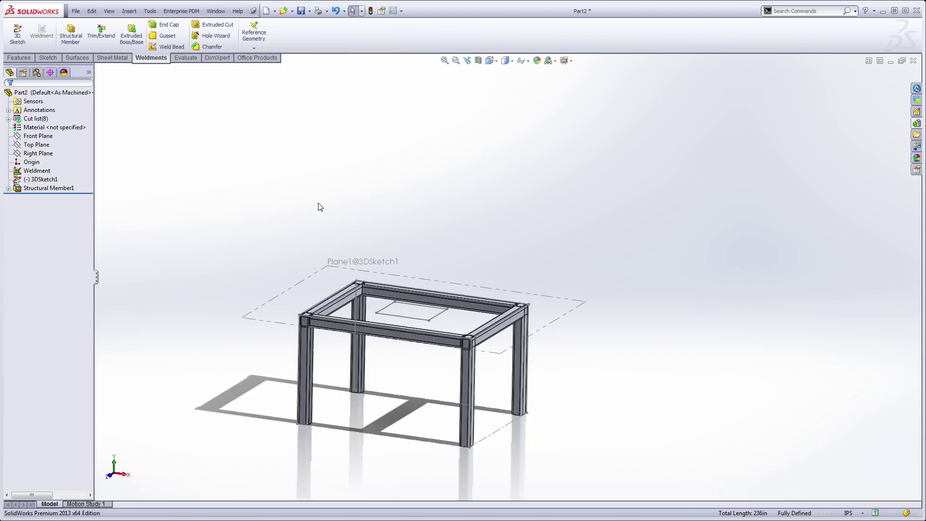
# Start Trim/Extend and select all four vertical legs as the bodies to be trimmed
pyautogui.scroll(-5, 376, 251)
pyautogui.moveTo(390, 336)
pyautogui.mouseDown(button='middle')
pyautogui.moveTo(403, 320)
pyautogui.moveTo(380, 326)
pyautogui.mouseUp(button='middle')
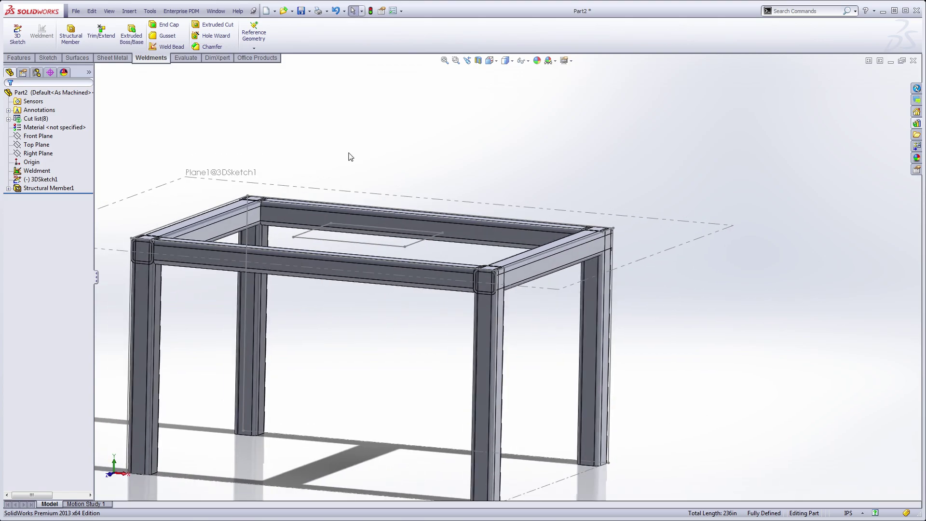
pyautogui.click(101, 34)
pyautogui.moveTo(217, 227); pyautogui.dragTo(124, 156, button='middle')
pyautogui.click(152, 303)
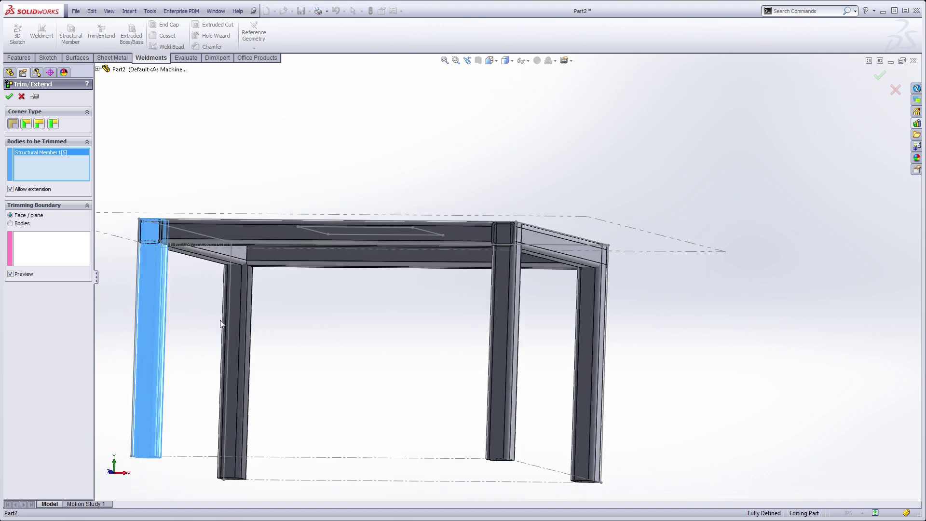
pyautogui.click(223, 323)
pyautogui.click(495, 351)
pyautogui.click(581, 345)
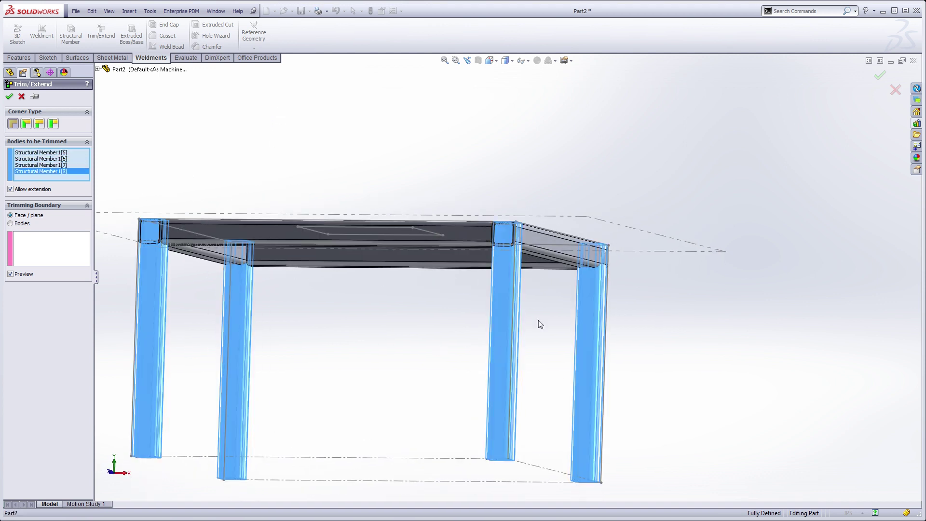
# Select the underside face of the front top tube as the trimming boundary for the legs
pyautogui.click(47, 251)
pyautogui.moveTo(260, 245); pyautogui.dragTo(277, 226, button='middle')
pyautogui.click(276, 221)
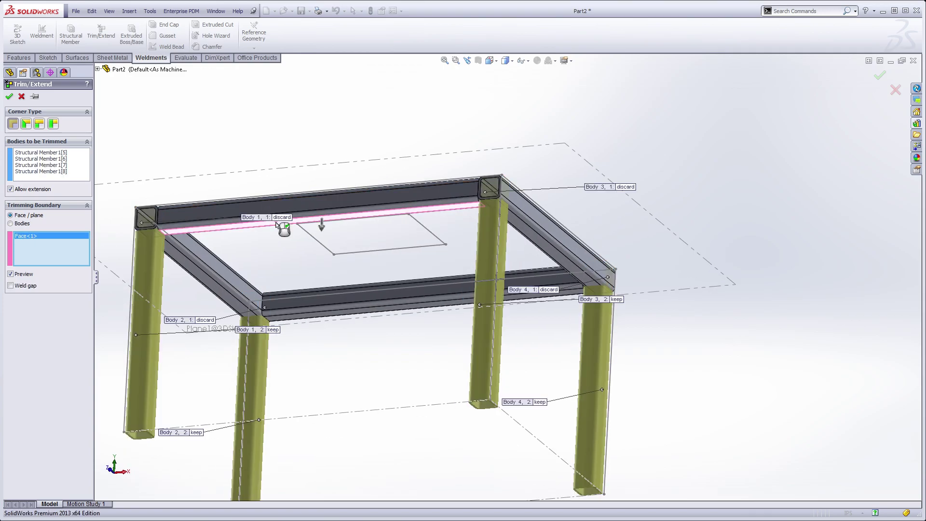
# Move the first leg's callouts clear of the frame and complete the trim with the upper stub pieces set to discard
pyautogui.moveTo(253, 217); pyautogui.dragTo(218, 153)
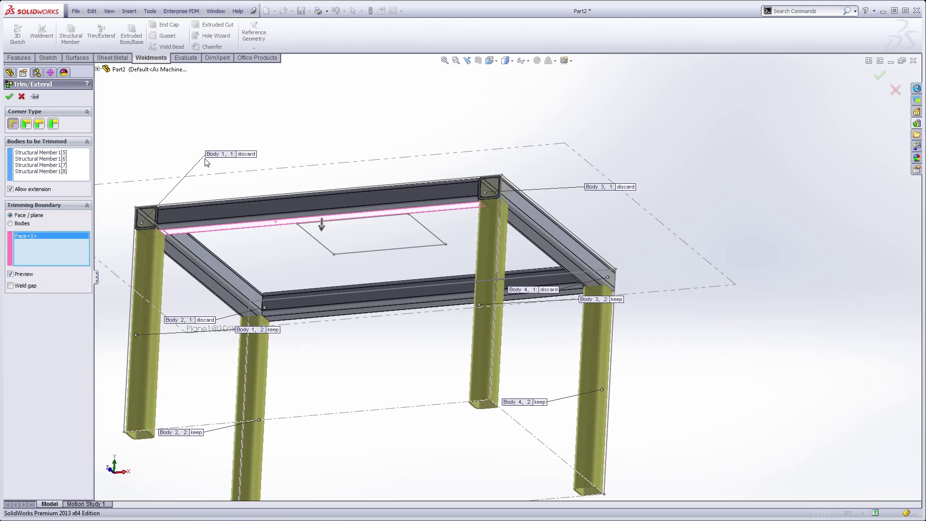
pyautogui.keyDown('ctrl'); pyautogui.moveTo(256, 339); pyautogui.dragTo(357, 343, button='middle'); pyautogui.keyUp('ctrl')
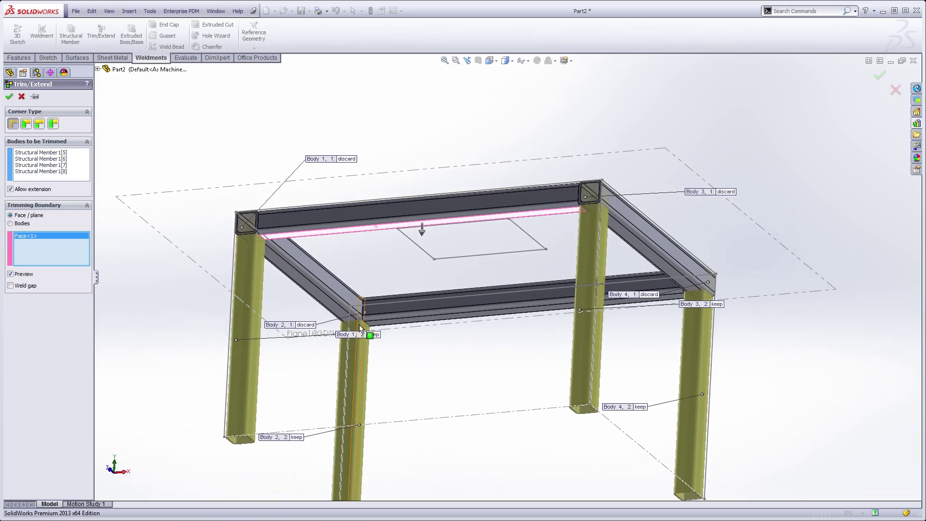
pyautogui.moveTo(350, 337); pyautogui.dragTo(160, 300)
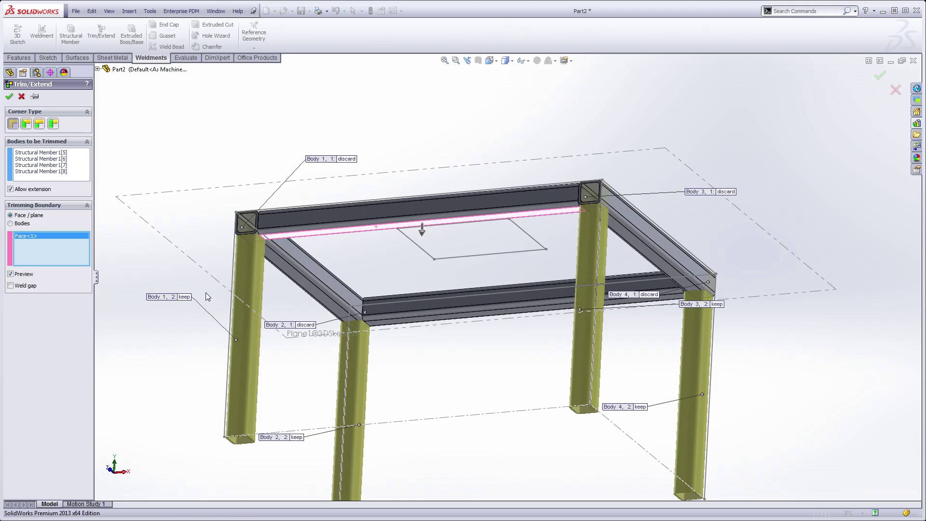
pyautogui.click(346, 160)
pyautogui.click(344, 160)
pyautogui.click(9, 96)
# Start a new structural member with the ansi inch standard, L Angle type, and size L1x1x0.125
pyautogui.moveTo(362, 141)
pyautogui.mouseDown(button='middle')
pyautogui.moveTo(351, 122)
pyautogui.moveTo(351, 155)
pyautogui.moveTo(330, 210)
pyautogui.moveTo(403, 215)
pyautogui.moveTo(424, 227)
pyautogui.mouseUp(button='middle')
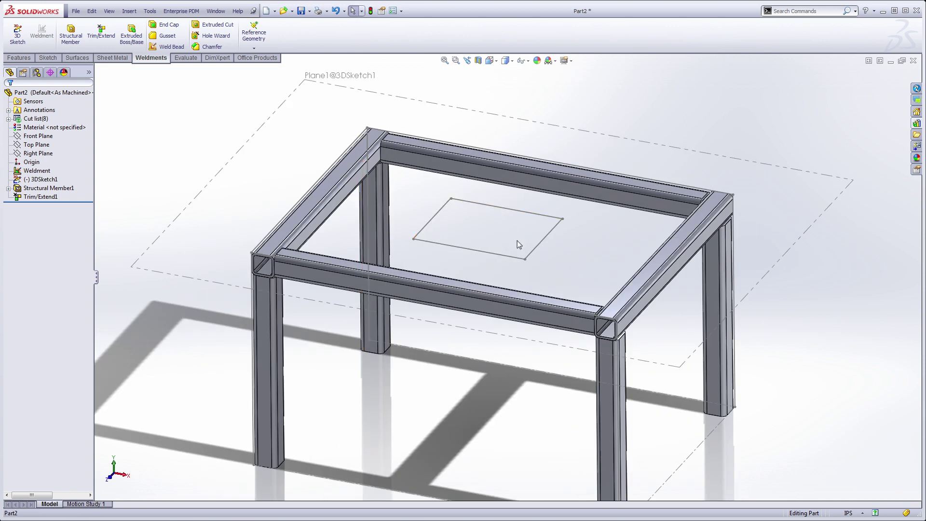
pyautogui.click(71, 34)
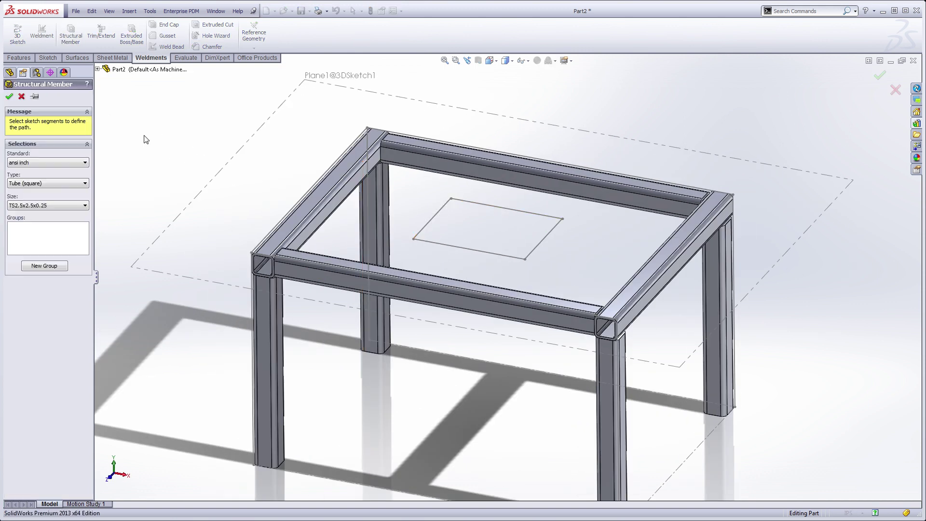
pyautogui.click(39, 161)
pyautogui.click(38, 161)
pyautogui.click(48, 183)
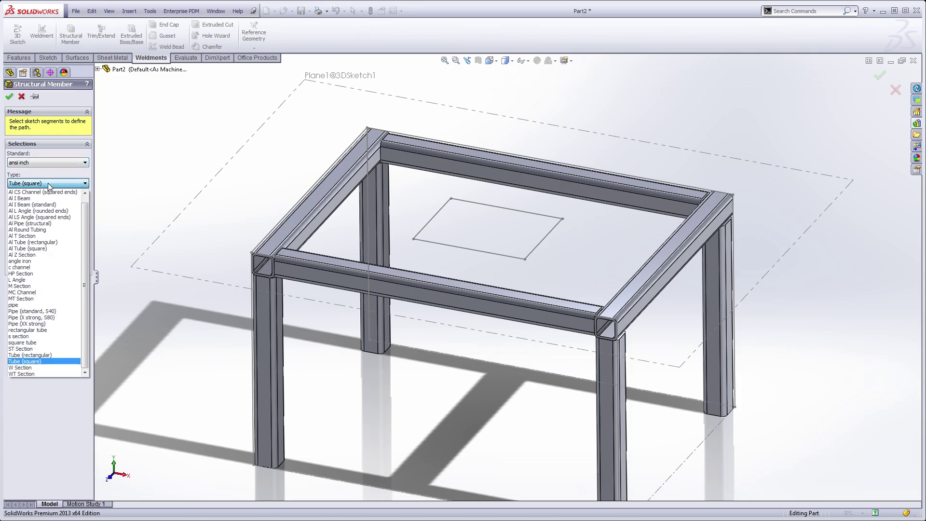
pyautogui.click(35, 280)
pyautogui.click(62, 206)
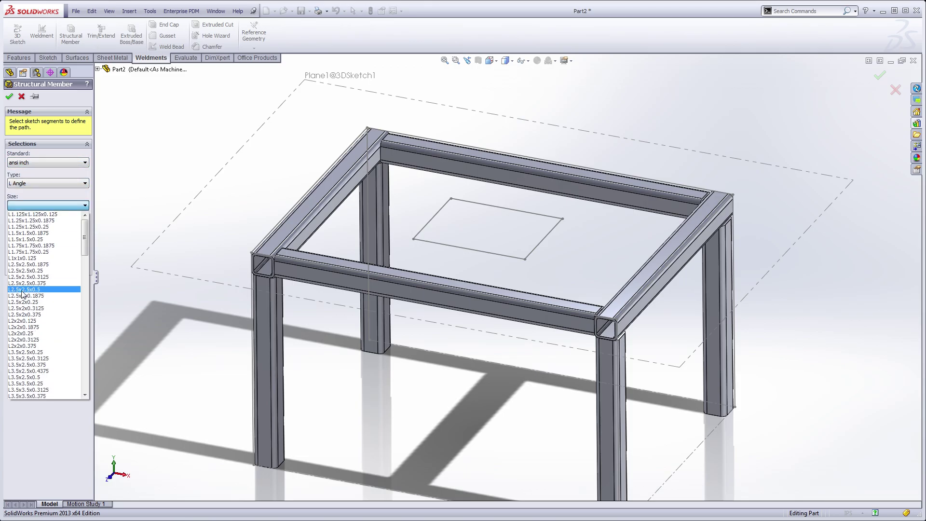
pyautogui.click(16, 259)
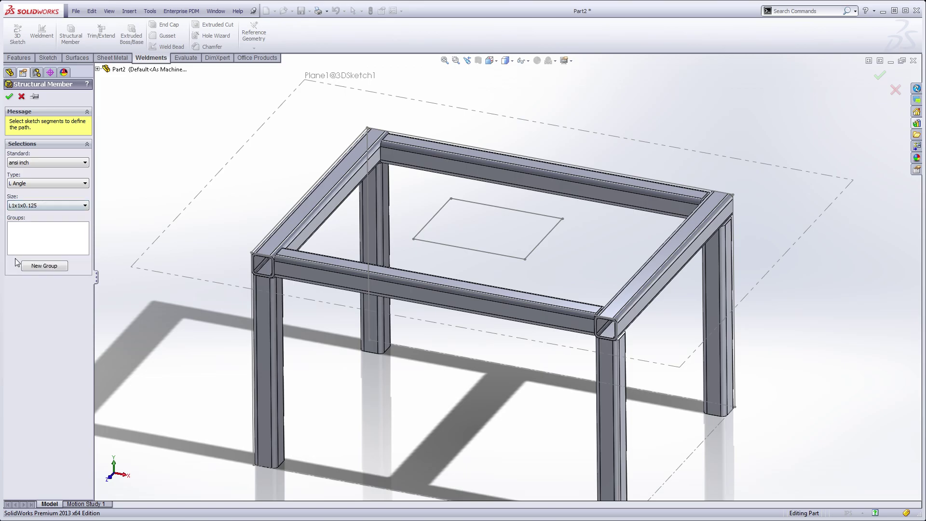
# Select all four lines of the small inner rectangle as the path segments of the L-angle group
pyautogui.click(418, 233)
pyautogui.scroll(-3, 466, 230)
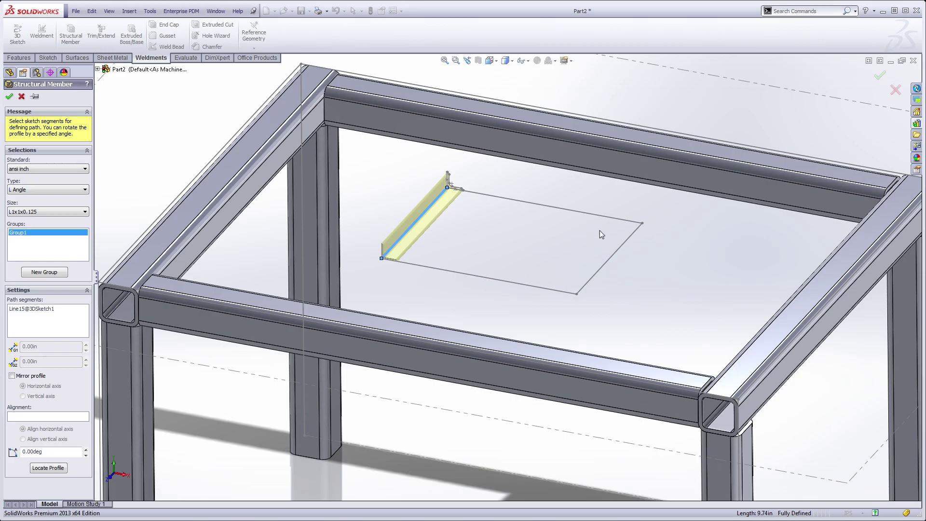
pyautogui.click(480, 194)
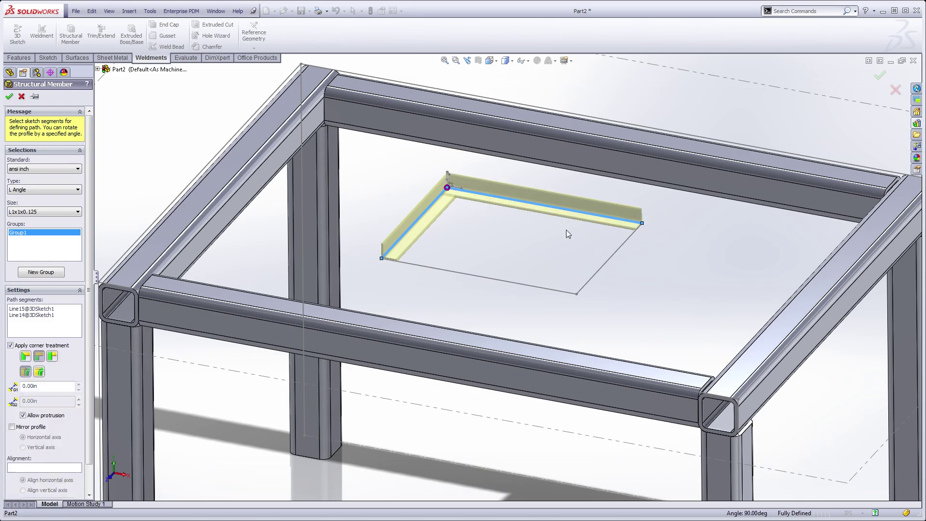
pyautogui.click(634, 243)
pyautogui.click(539, 292)
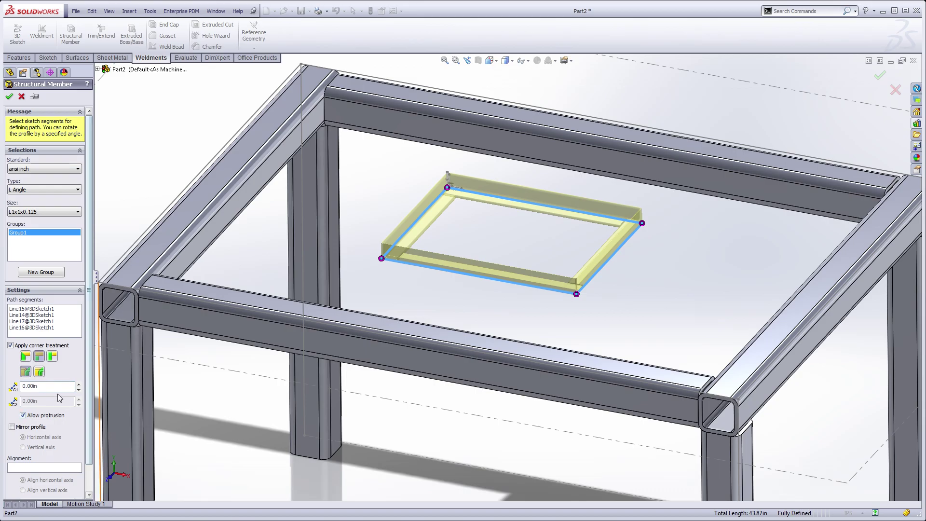
# Try rotating the L-angle profile by 90 degrees
pyautogui.scroll(-1, 89, 408)
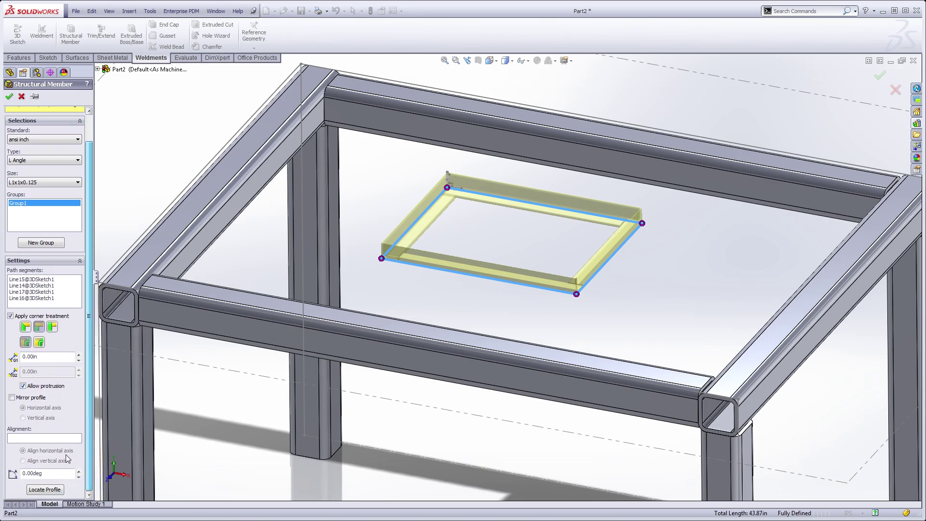
pyautogui.write('90')
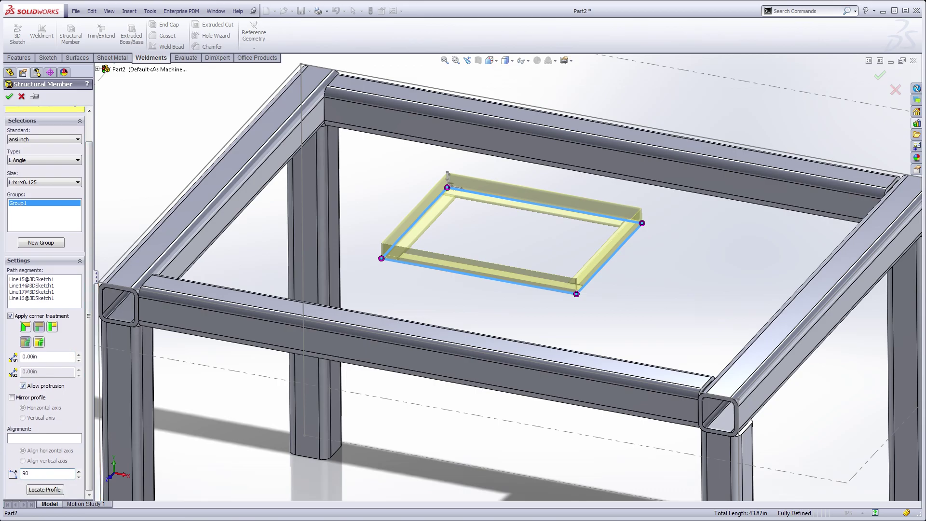
pyautogui.press('Return')
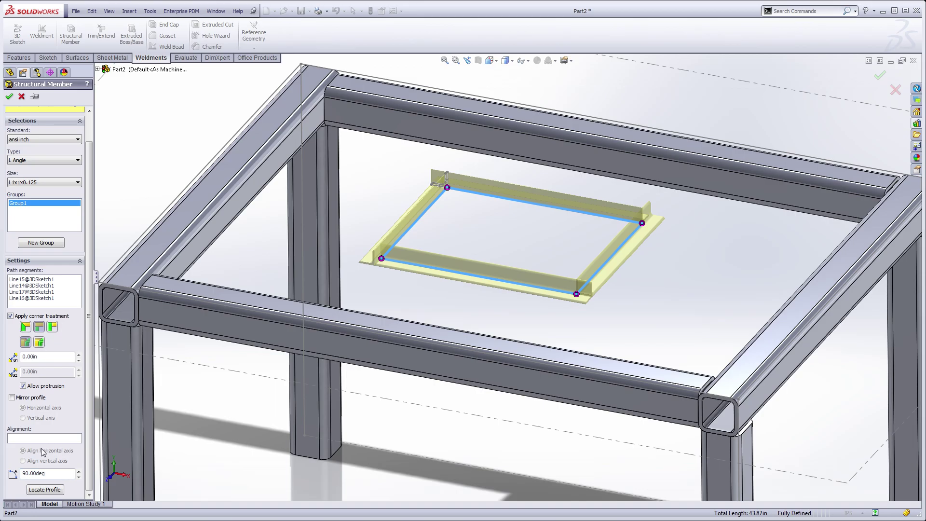
# Set the L-angle profile's rotation to 270 degrees
pyautogui.doubleClick(53, 475)
pyautogui.write('2')
pyautogui.press('Return')
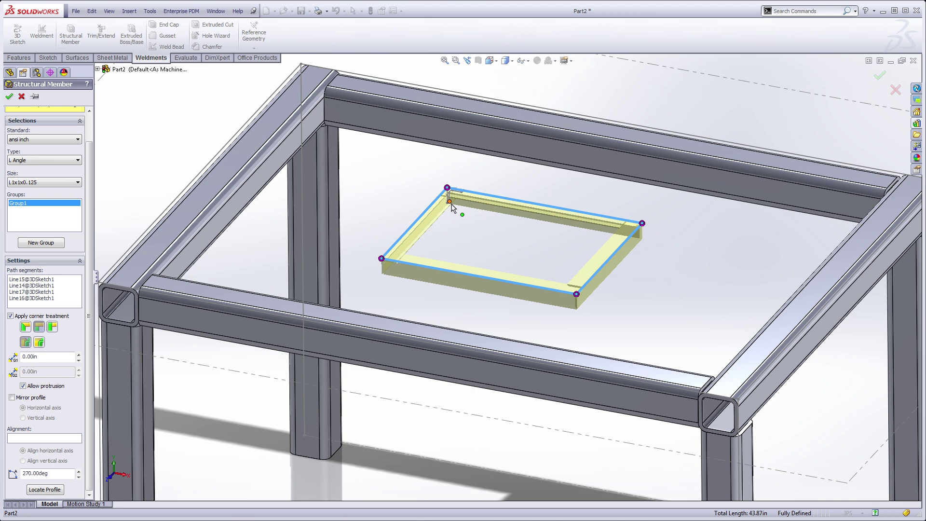
# Change the corner treatment at the inner frame's back-left corner to the alternate butt joint so the side angle runs full length
pyautogui.scroll(-3, 451, 204)
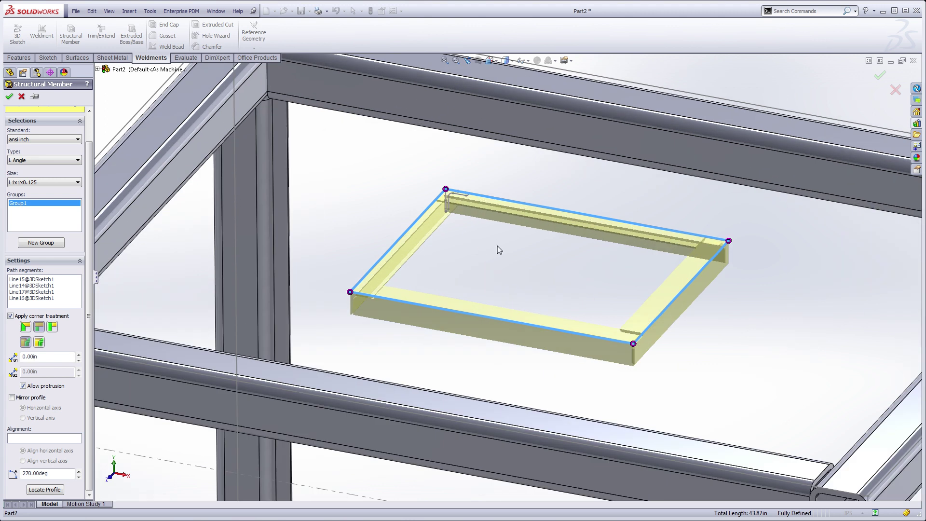
pyautogui.scroll(3, 528, 265)
pyautogui.moveTo(530, 265); pyautogui.dragTo(542, 228, button='middle')
pyautogui.scroll(-3, 493, 161)
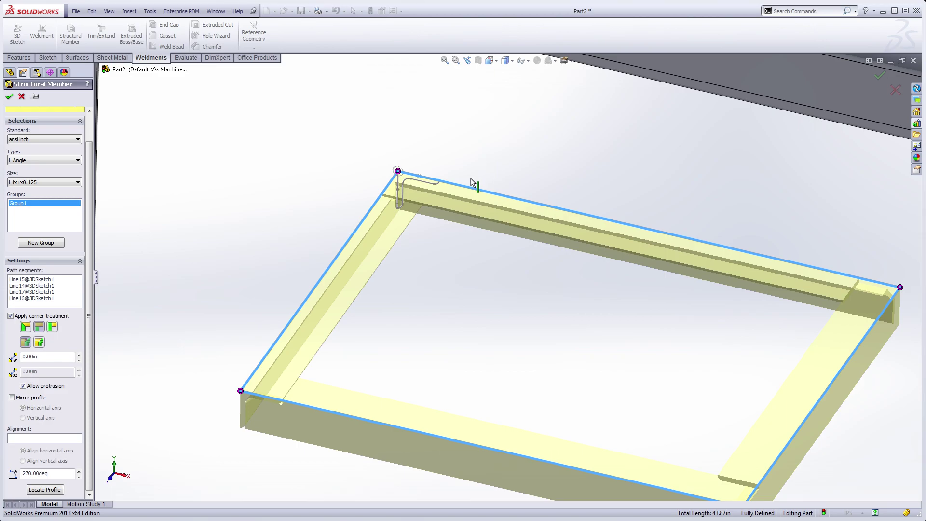
pyautogui.click(398, 170)
pyautogui.click(432, 206)
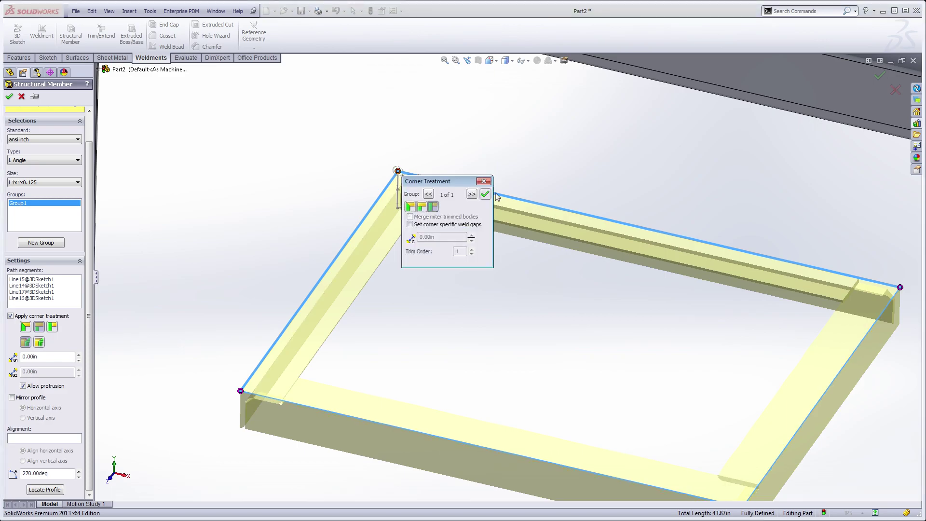
pyautogui.click(485, 195)
# Apply the alternate butt joint to the inner frame's front-right corner and complete the L-angle structural member
pyautogui.scroll(3, 594, 287)
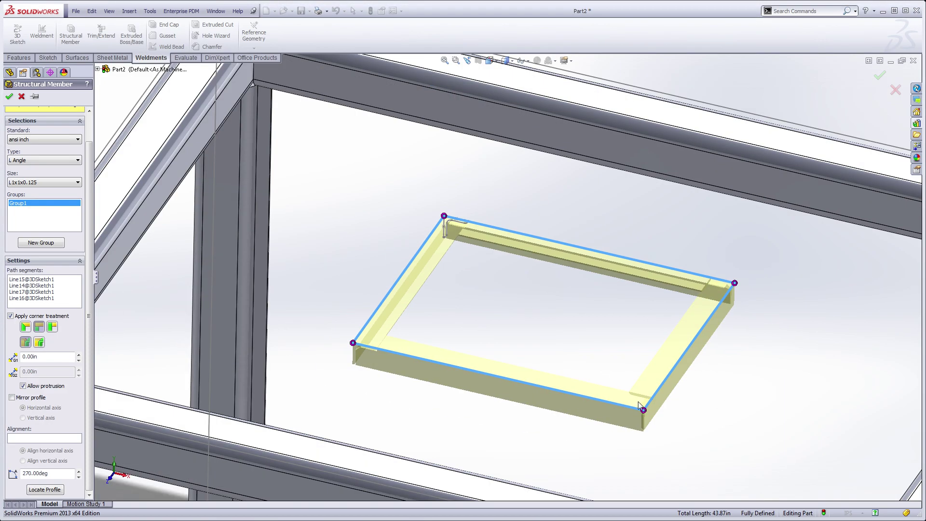
pyautogui.click(644, 412)
pyautogui.click(582, 343)
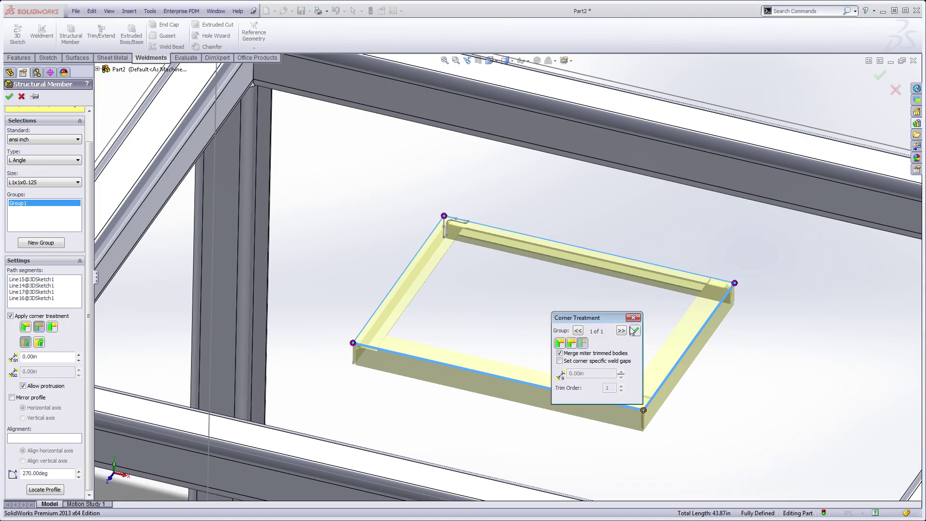
pyautogui.click(634, 331)
pyautogui.scroll(3, 506, 278)
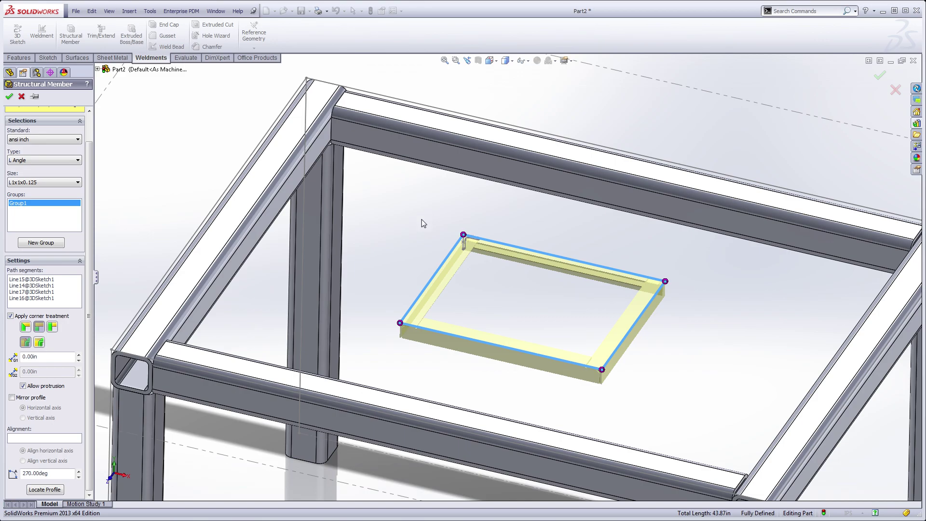
pyautogui.click(10, 97)
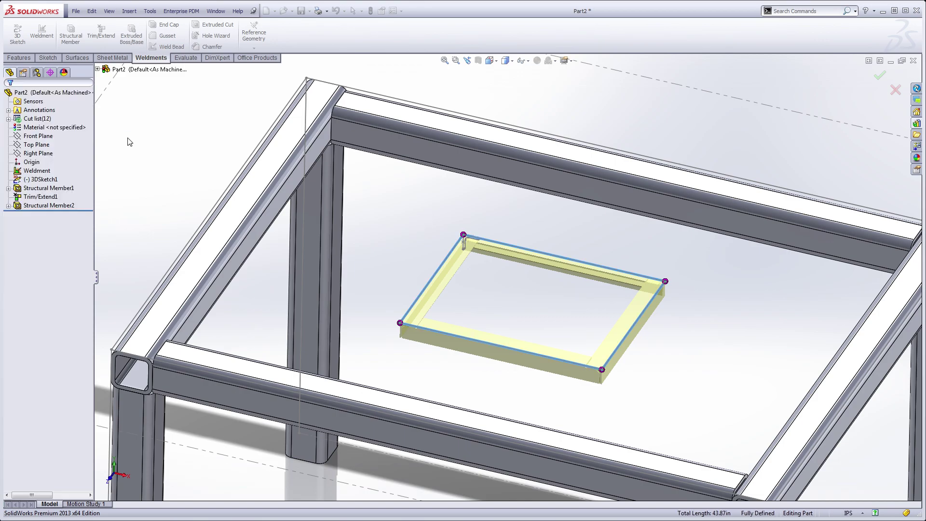
# Start Trim/Extend on the two side angles of the inner frame, using the back top tube's inner face as the boundary
pyautogui.click(95, 37)
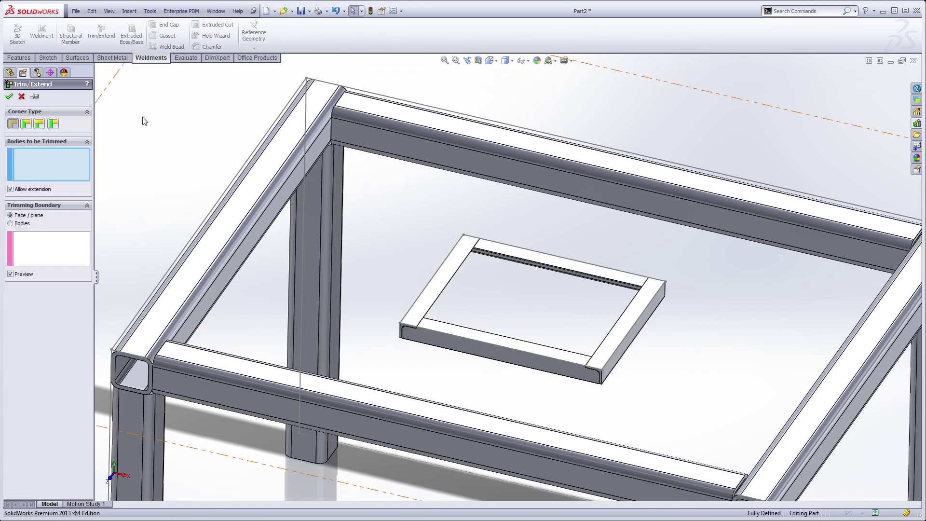
pyautogui.click(455, 283)
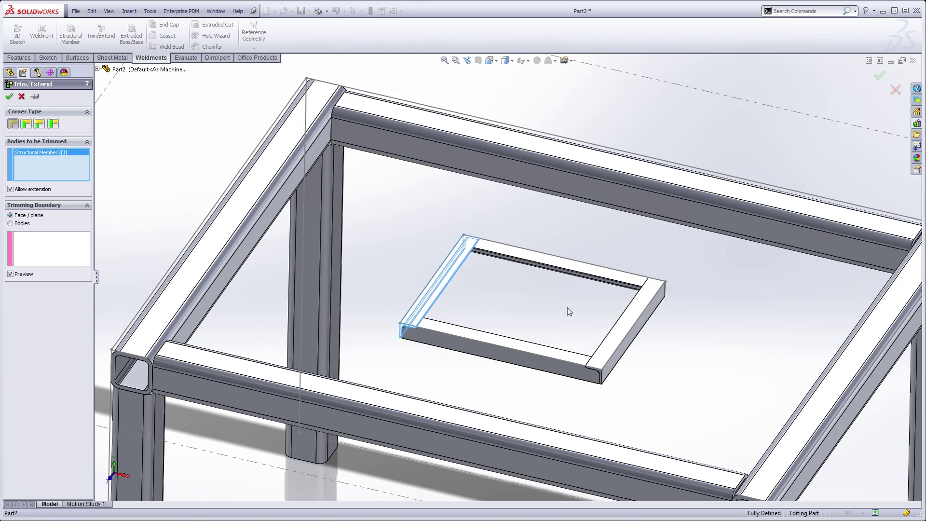
pyautogui.click(628, 329)
pyautogui.click(548, 182)
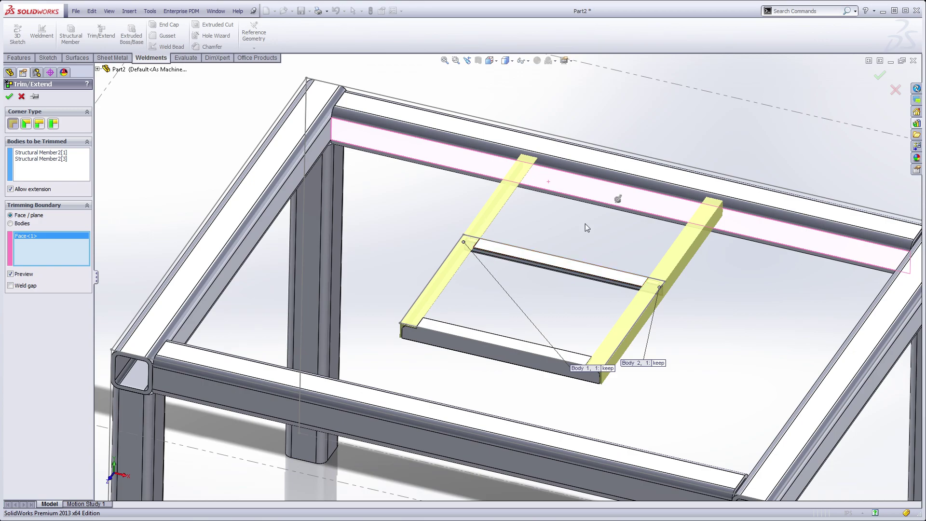
# Add the front top tube's inner face as a second trimming boundary and complete the extension of the two angles
pyautogui.scroll(5, 550, 230)
pyautogui.moveTo(550, 230); pyautogui.dragTo(427, 295, button='middle')
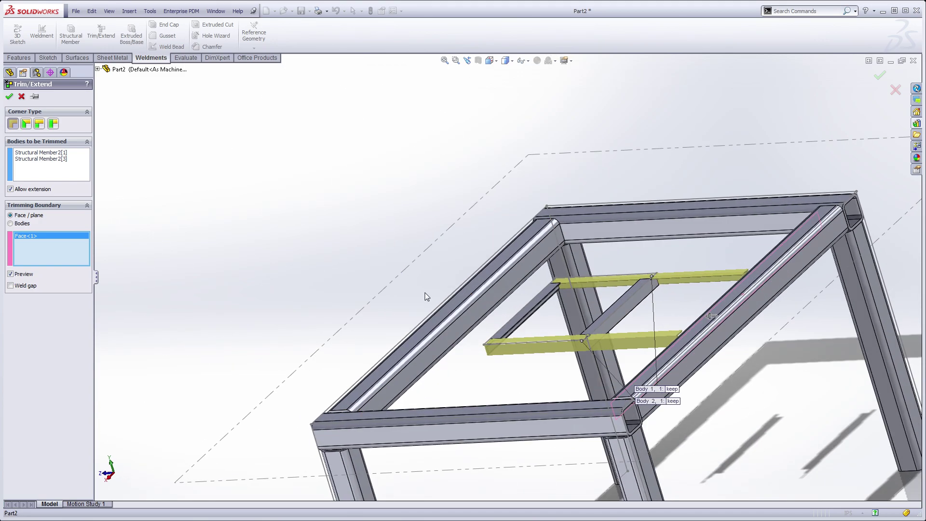
pyautogui.click(436, 343)
pyautogui.moveTo(326, 242); pyautogui.dragTo(535, 274, button='middle')
pyautogui.scroll(-4, 692, 290)
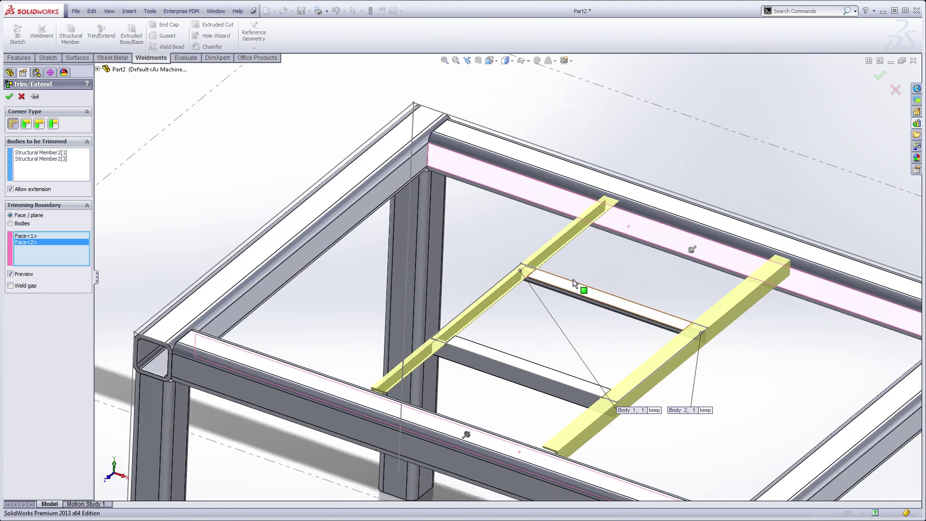
pyautogui.press('Return')
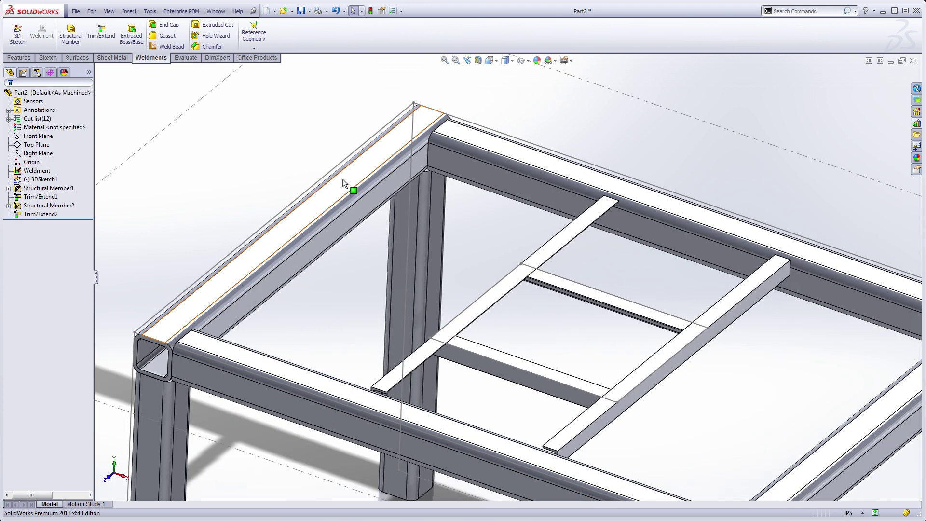
# Inspect the extended angle members in the top frame and highlight the underlying 3D sketch
pyautogui.scroll(5, 411, 227)
pyautogui.moveTo(411, 228); pyautogui.dragTo(608, 261, button='middle')
pyautogui.scroll(-2, 607, 262)
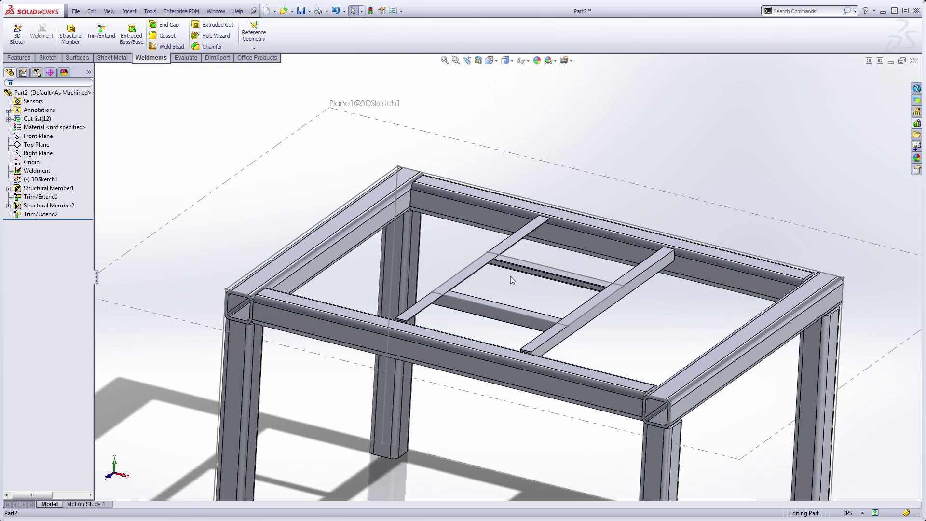
pyautogui.click(35, 180)
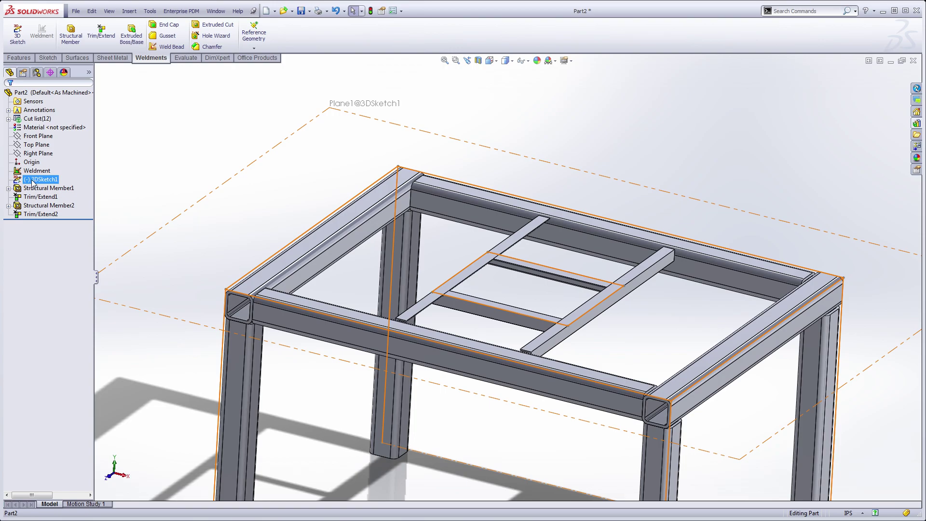
pyautogui.press('Escape')
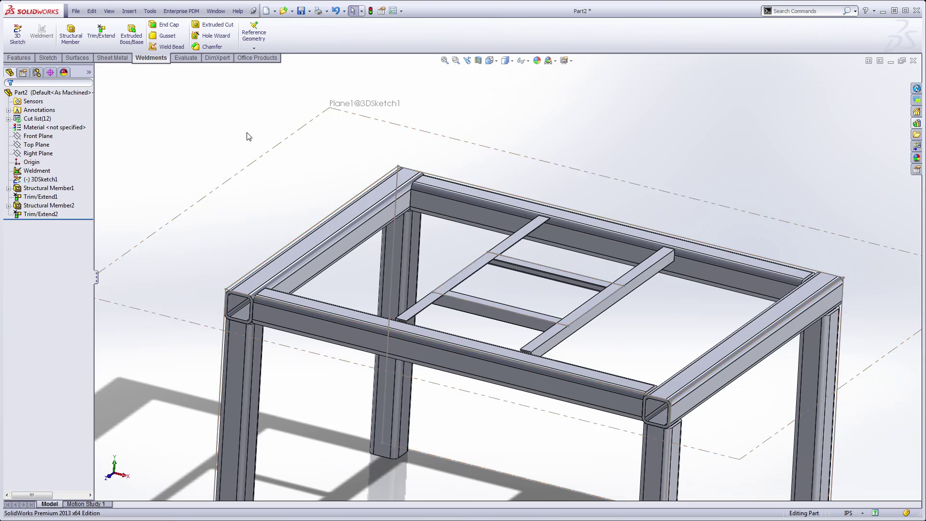
# Set the model to the isometric view and hide the 3D sketch planes
pyautogui.press('space')
pyautogui.click(516, 248)
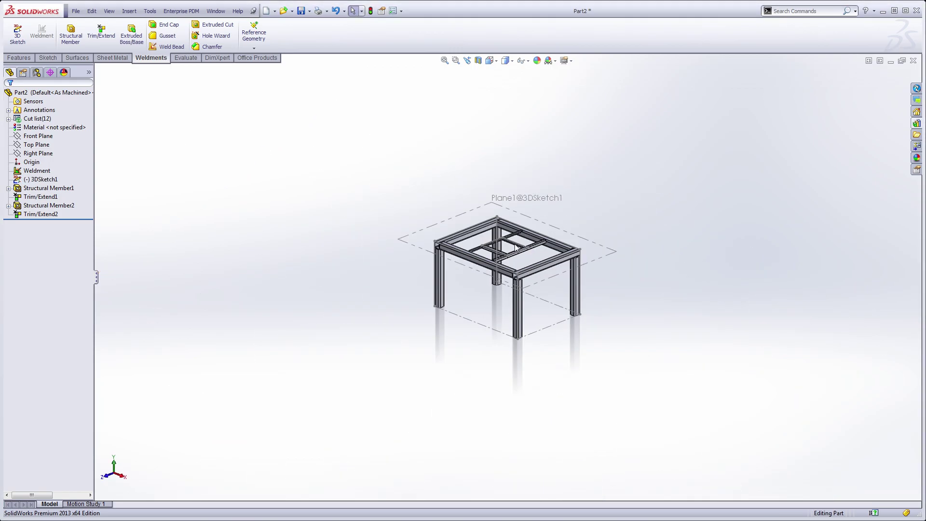
pyautogui.scroll(-2, 413, 254)
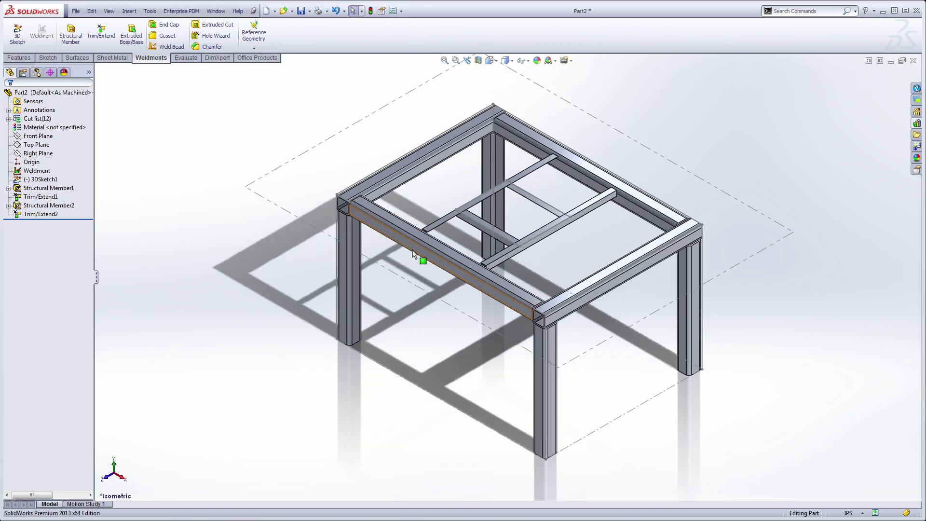
pyautogui.keyDown('ctrl'); pyautogui.moveTo(407, 140); pyautogui.dragTo(482, 113, button='middle'); pyautogui.keyUp('ctrl')
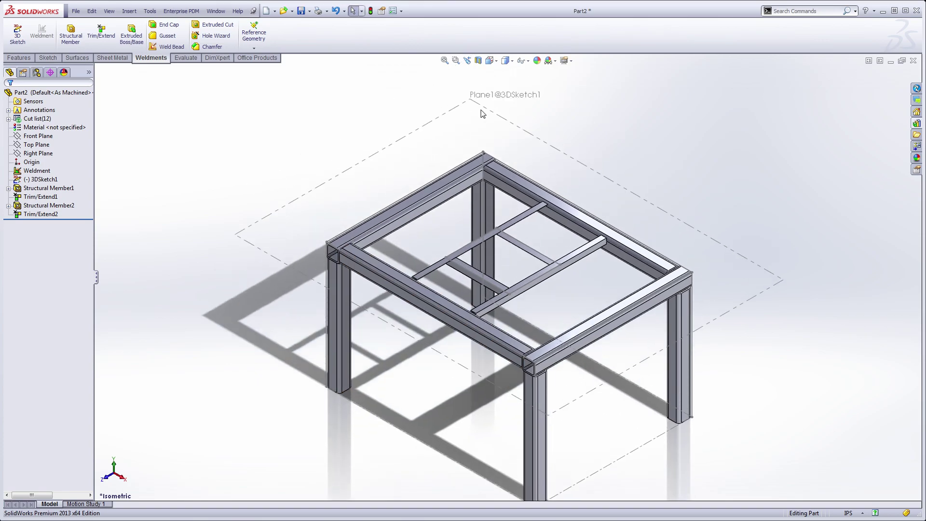
pyautogui.click(525, 61)
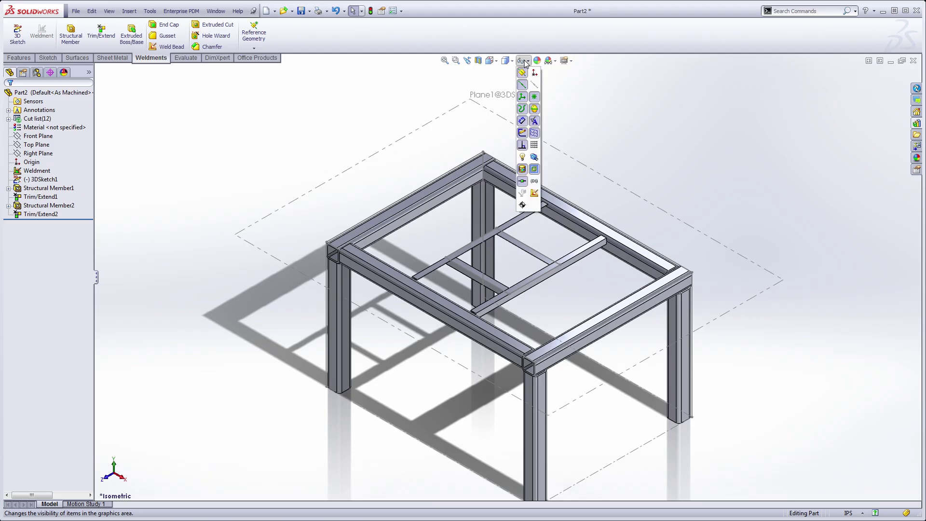
pyautogui.click(534, 137)
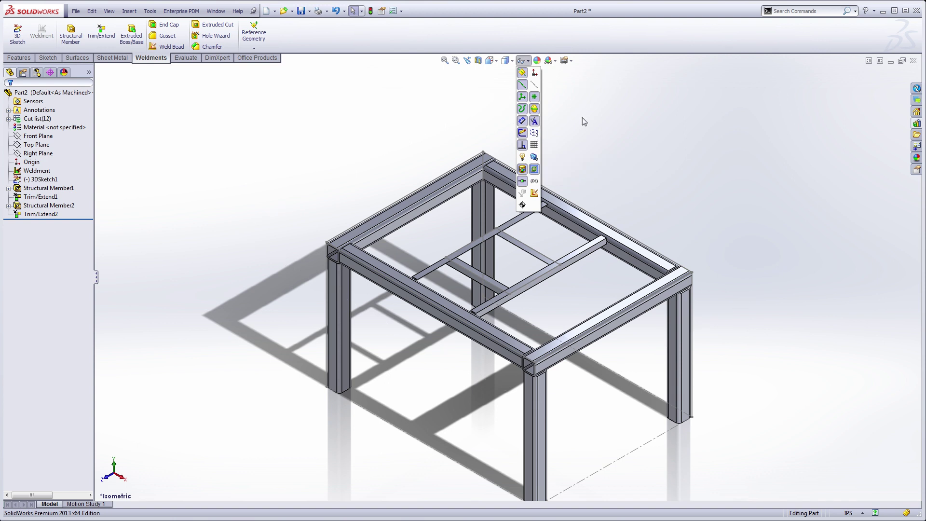
# Hide the 3D sketch so only the solid weldment frame is displayed
pyautogui.click(30, 179)
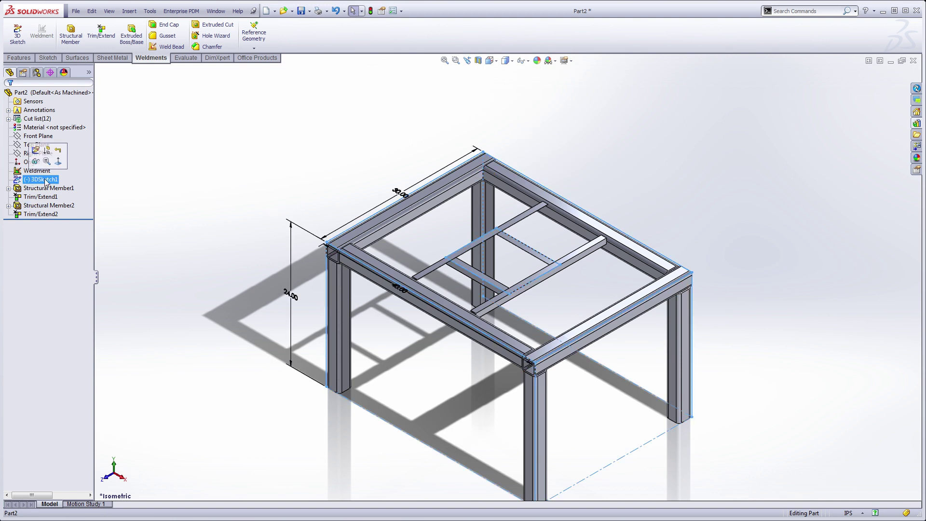
pyautogui.click(48, 157)
pyautogui.moveTo(227, 155)
pyautogui.mouseDown(button='middle')
pyautogui.moveTo(277, 165)
pyautogui.moveTo(291, 129)
pyautogui.moveTo(276, 106)
pyautogui.moveTo(302, 149)
pyautogui.mouseUp(button='middle')
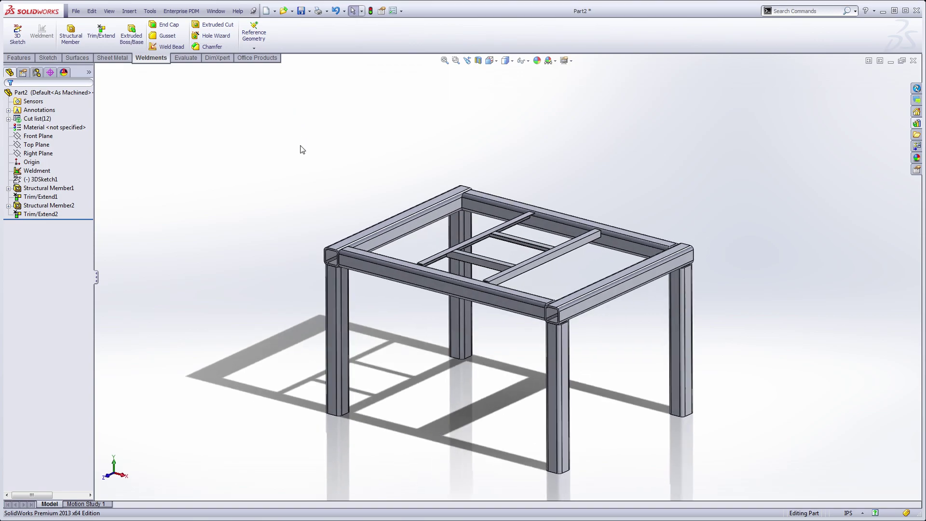
pyautogui.scroll(-2, 362, 180)
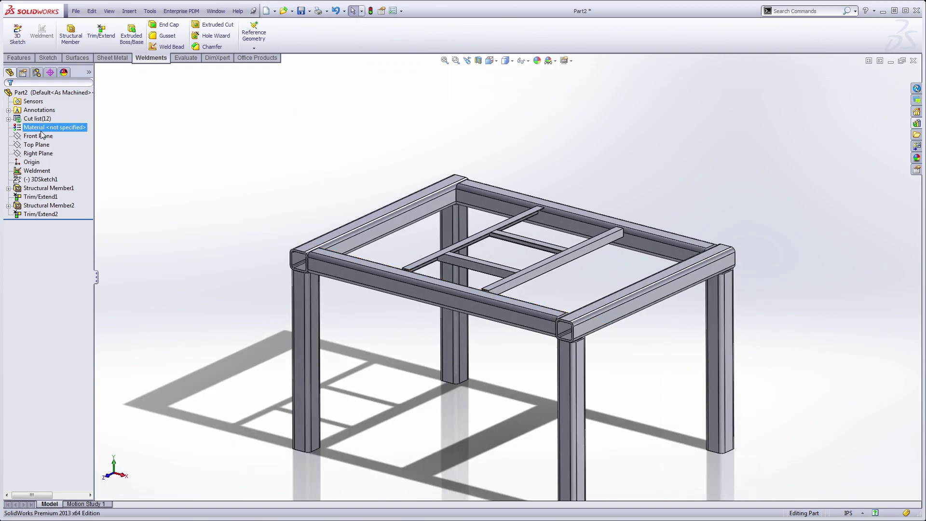
pyautogui.click(29, 120)
pyautogui.click(154, 133)
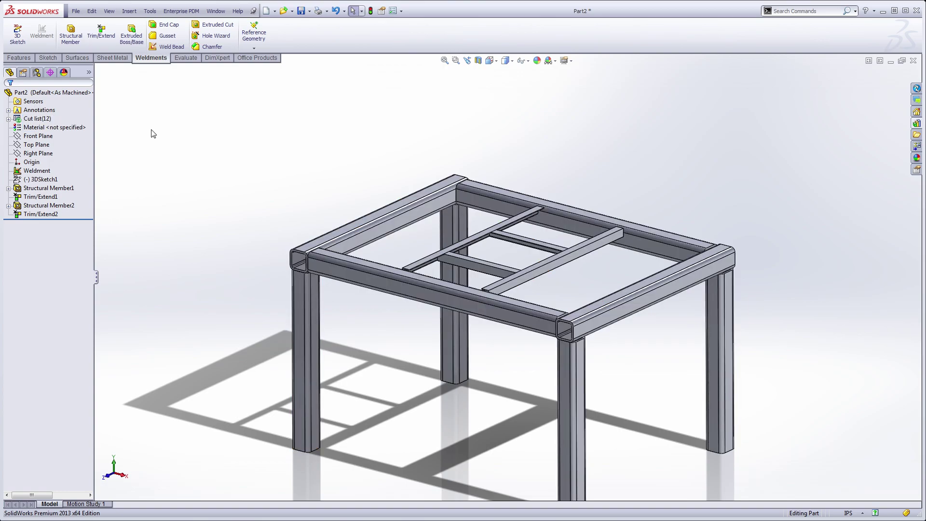
pyautogui.moveTo(304, 155); pyautogui.dragTo(299, 151, button='middle')
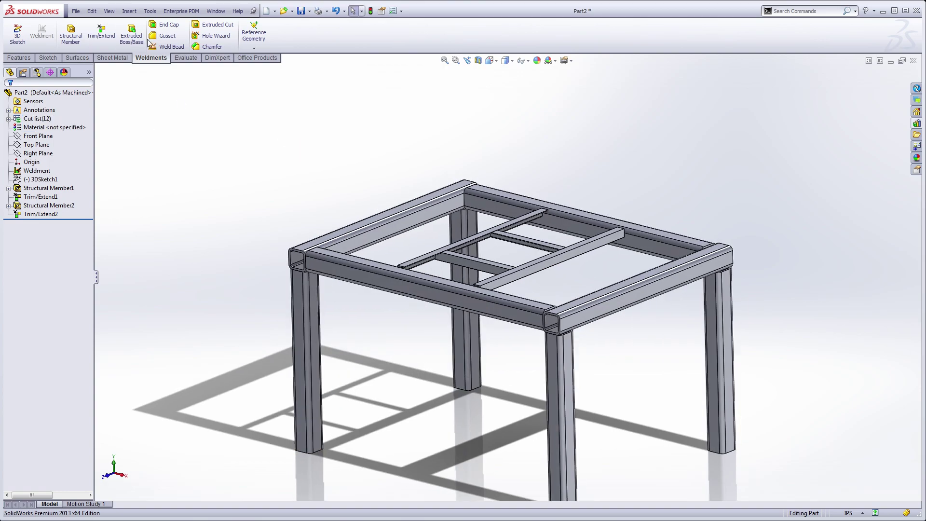
# Start an End Cap on the front open end of the left top side tube, with chamfered corners of 0.125 in
pyautogui.click(164, 25)
pyautogui.scroll(-5, 251, 245)
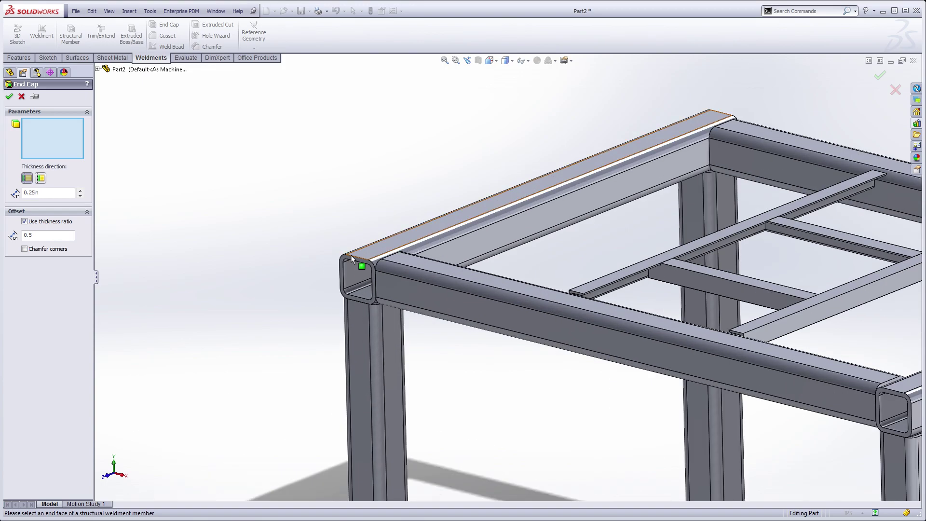
pyautogui.click(351, 257)
pyautogui.scroll(-4, 374, 265)
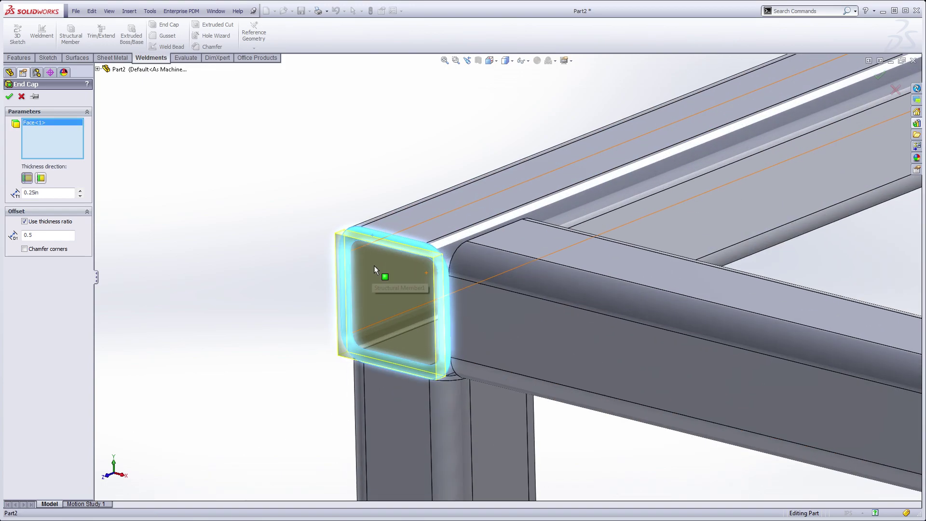
pyautogui.click(27, 250)
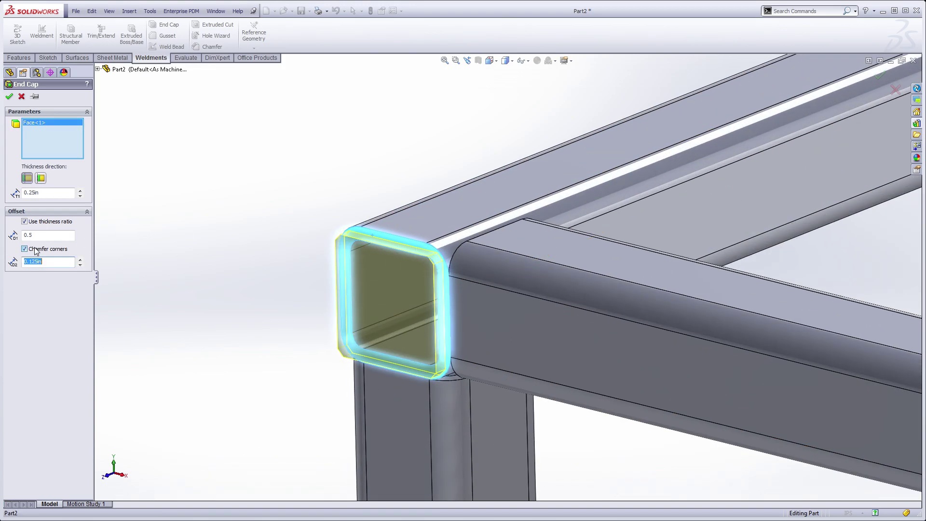
# Add the front open end of the right top side tube to the end cap faces
pyautogui.scroll(5, 177, 179)
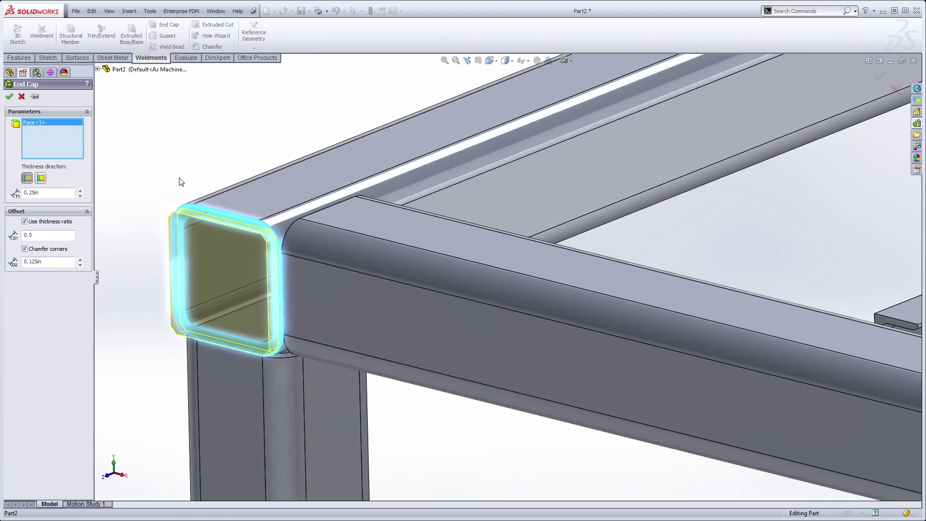
pyautogui.scroll(-6, 600, 300)
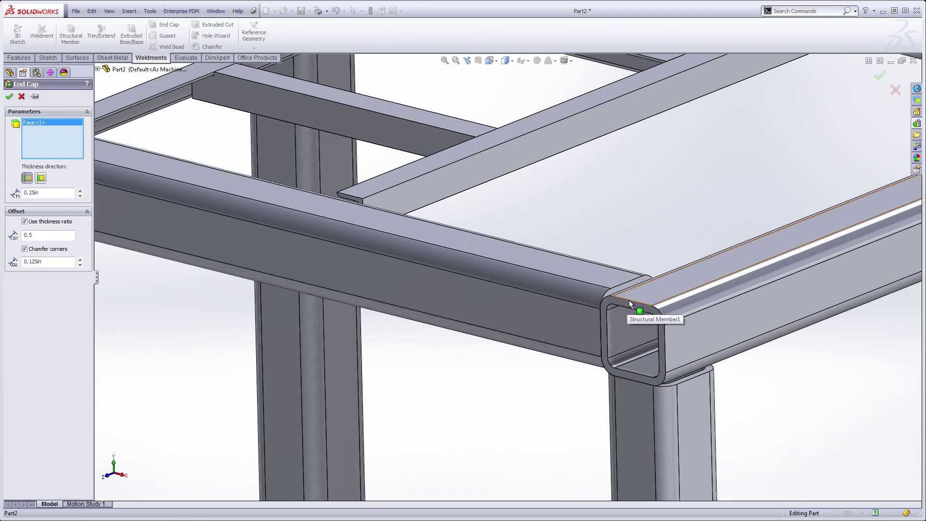
pyautogui.click(613, 309)
pyautogui.scroll(5, 626, 270)
# Add the rear open ends of both top side tubes and complete the end caps
pyautogui.moveTo(626, 270); pyautogui.dragTo(496, 310, button='middle')
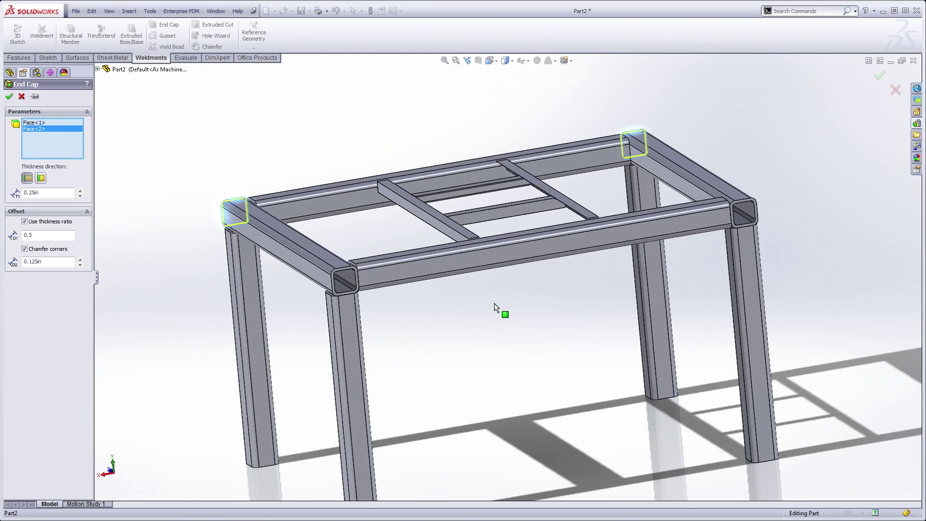
pyautogui.scroll(-5, 378, 275)
pyautogui.click(332, 271)
pyautogui.scroll(1, 359, 279)
pyautogui.scroll(3, 509, 275)
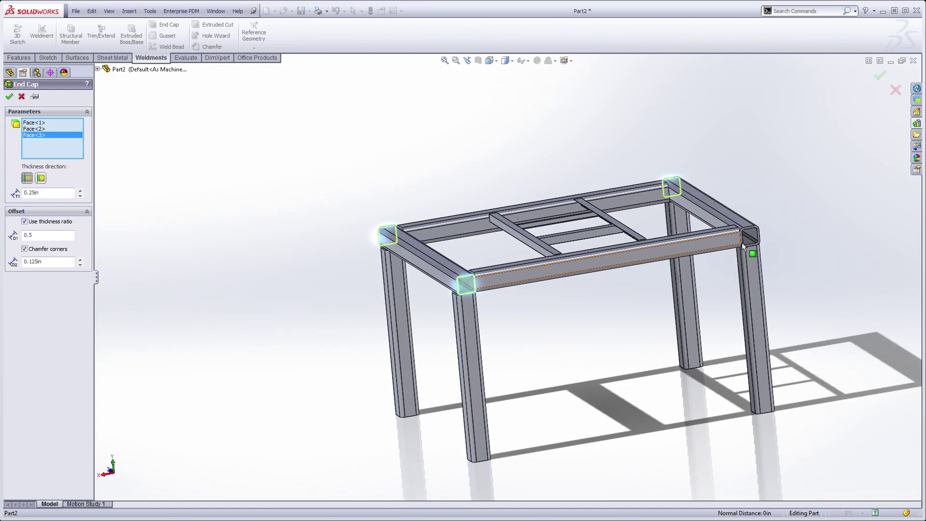
pyautogui.scroll(-7, 652, 218)
pyautogui.click(667, 234)
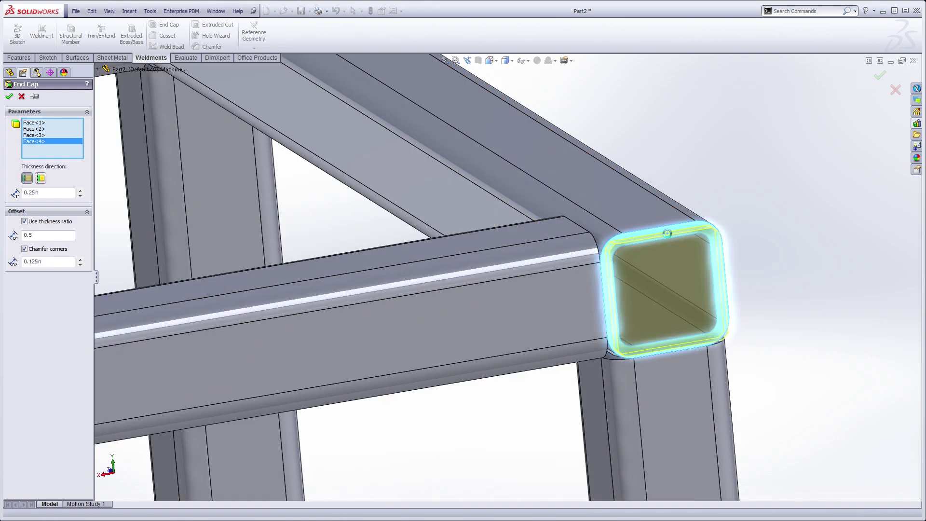
pyautogui.rightClick(667, 234)
# Expand the weldment's cut list and update it to group the identical bodies into cut-list items
pyautogui.scroll(3, 744, 207)
pyautogui.keyDown('ctrl'); pyautogui.moveTo(655, 219); pyautogui.dragTo(458, 218, button='middle'); pyautogui.keyUp('ctrl')
pyautogui.scroll(3, 459, 218)
pyautogui.moveTo(275, 219); pyautogui.dragTo(411, 190, button='middle')
pyautogui.scroll(5, 456, 174)
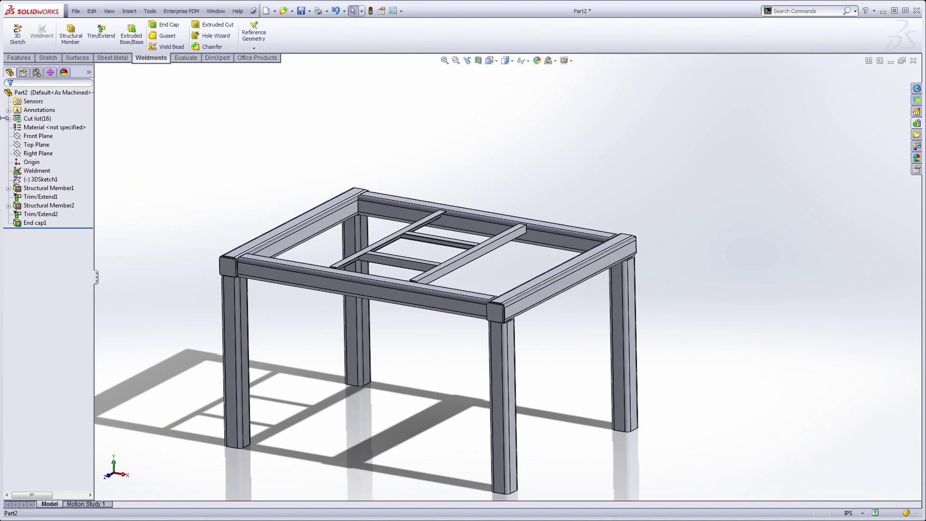
pyautogui.click(9, 118)
pyautogui.click(44, 163)
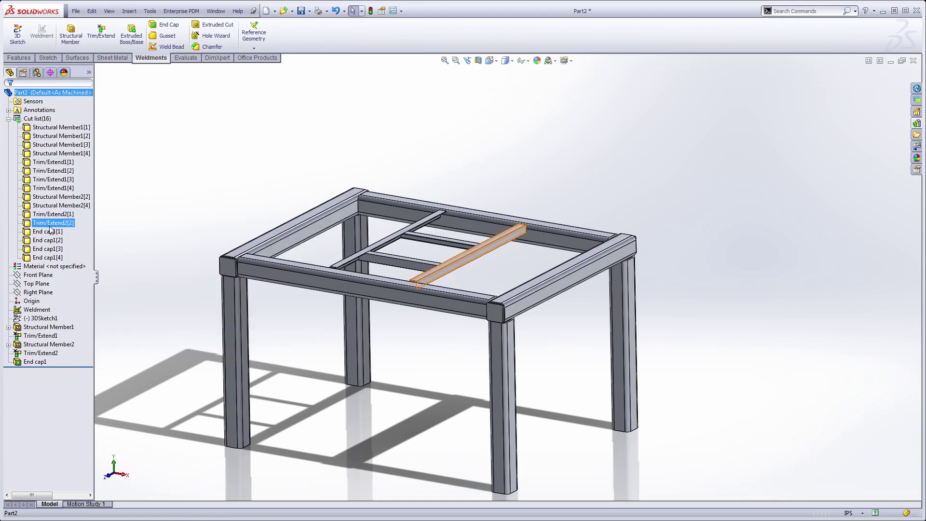
pyautogui.rightClick(30, 122)
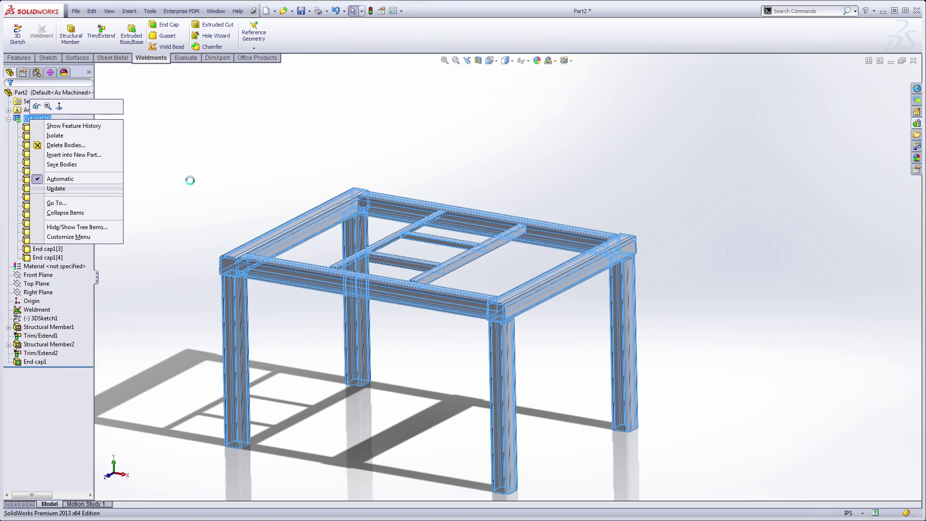
pyautogui.click(58, 190)
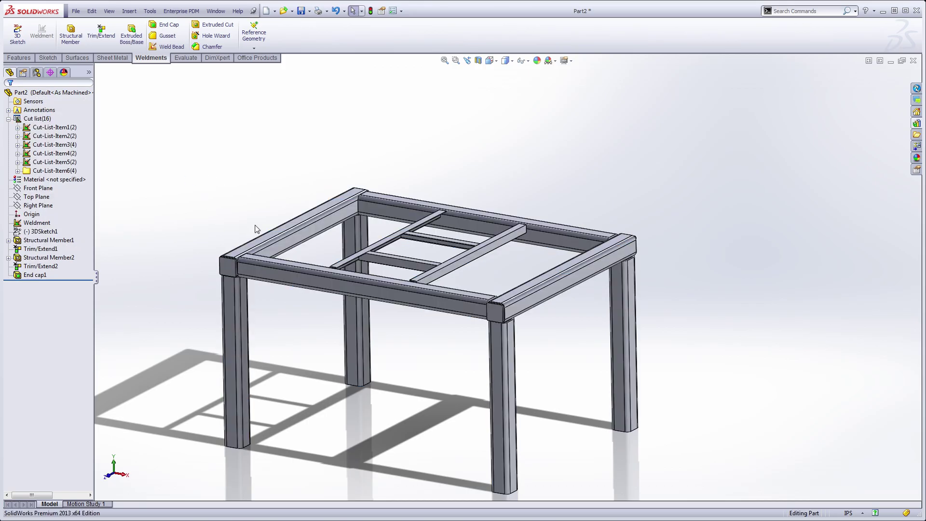
# Highlight Cut-List-Item1 through Cut-List-Item5 one at a time to examine which frame members each contains
pyautogui.click(66, 129)
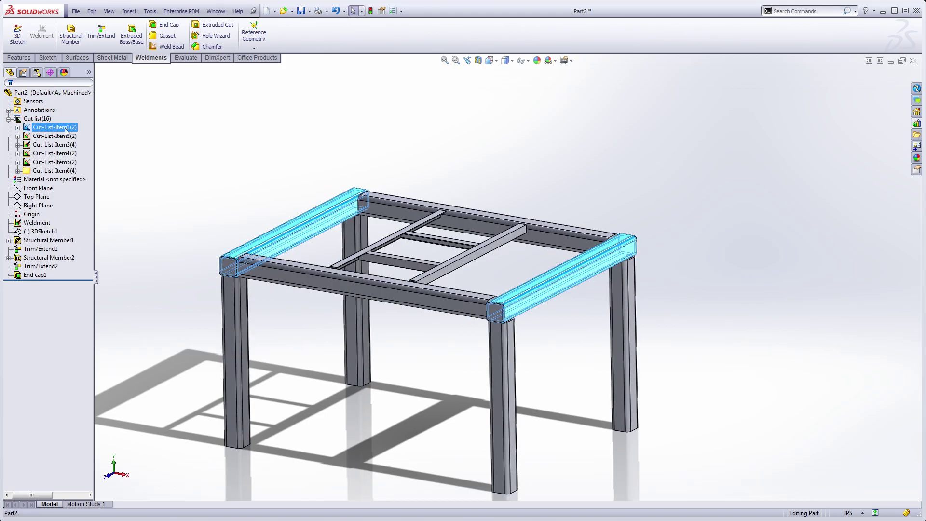
pyautogui.click(41, 138)
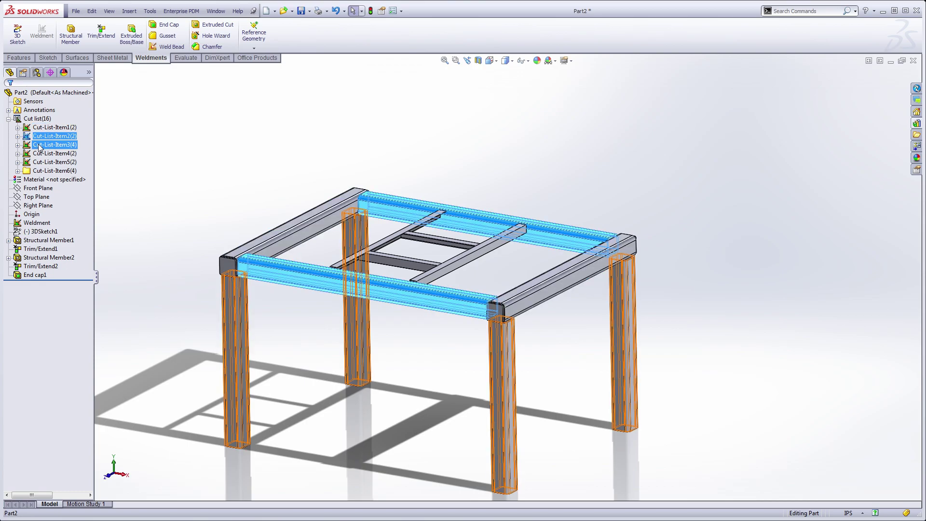
pyautogui.click(40, 147)
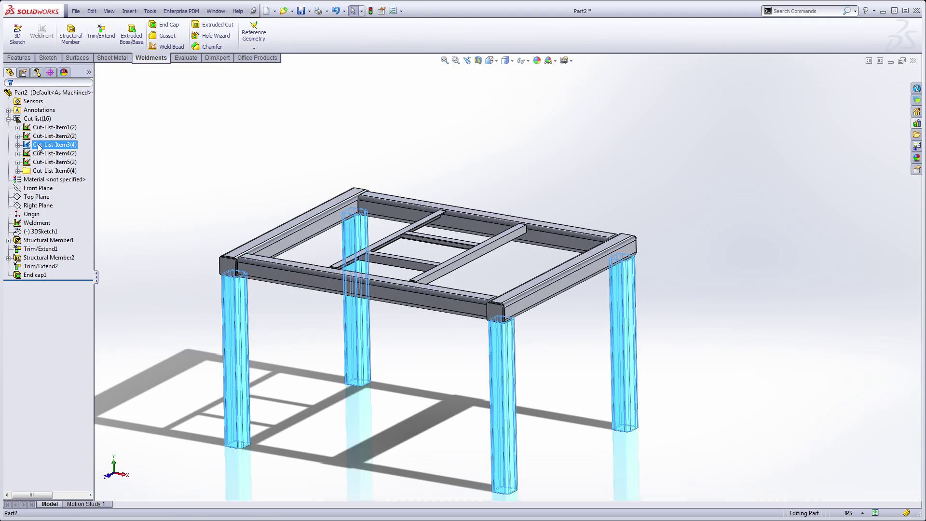
pyautogui.click(41, 155)
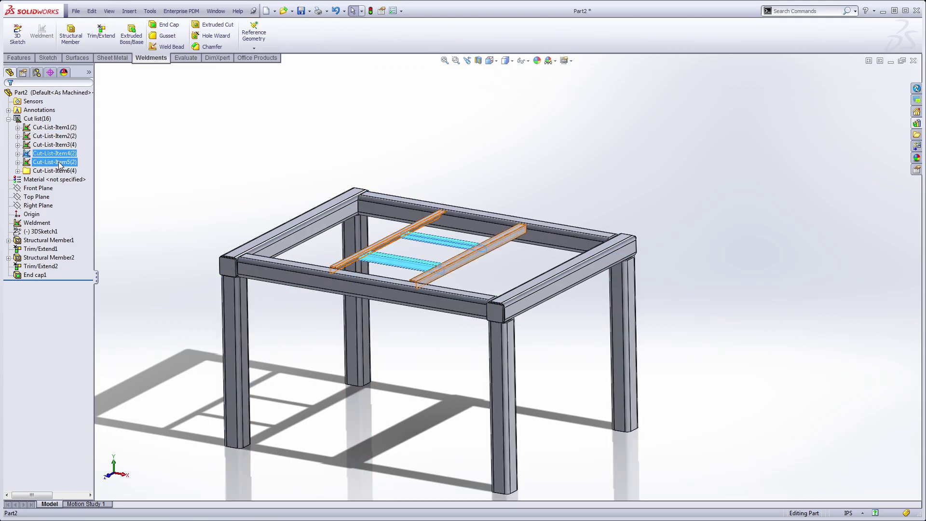
pyautogui.click(54, 163)
pyautogui.moveTo(210, 131); pyautogui.dragTo(212, 126, button='middle')
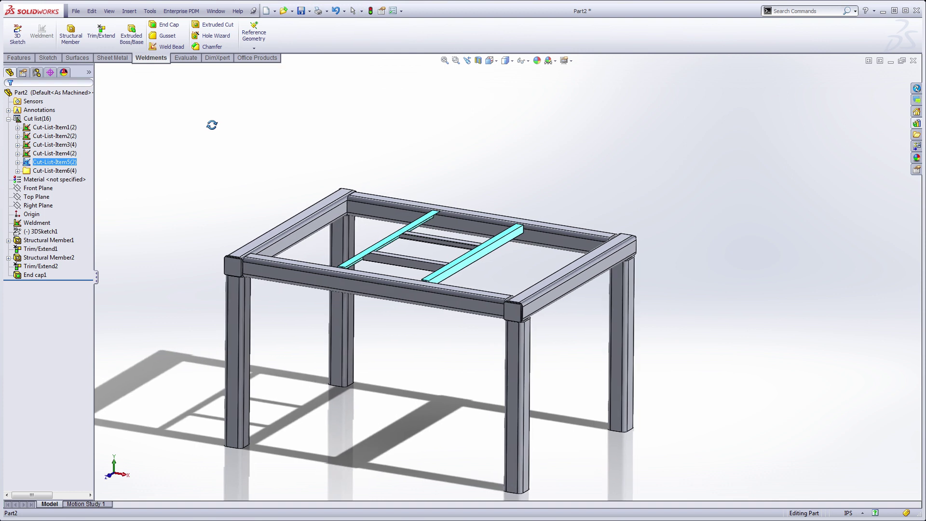
# Review the cut-list properties of Cut-List-Item5, the two long inner angles, and close them without changes
pyautogui.keyDown('ctrl'); pyautogui.click(55, 153); pyautogui.keyUp('ctrl')
pyautogui.click(50, 161)
pyautogui.rightClick(50, 161)
pyautogui.click(67, 177)
pyautogui.moveTo(347, 165); pyautogui.dragTo(276, 120)
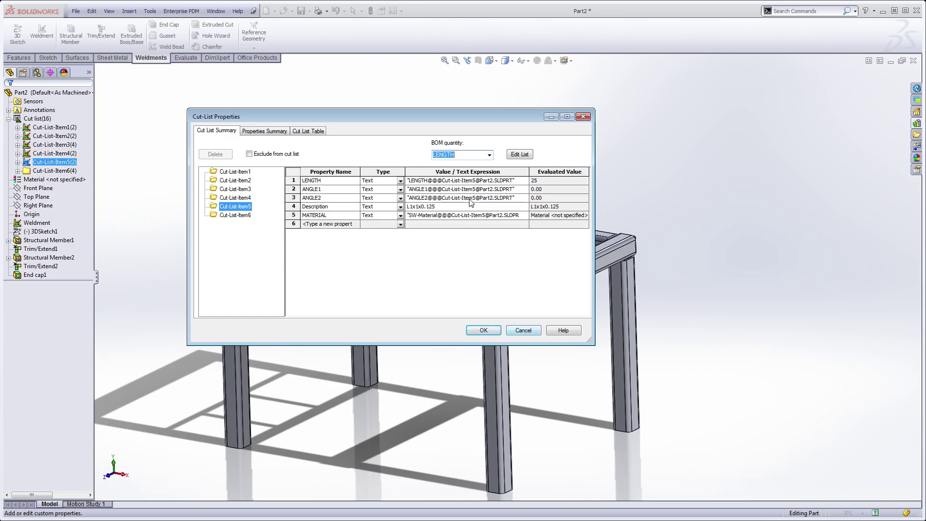
pyautogui.click(523, 330)
pyautogui.click(378, 140)
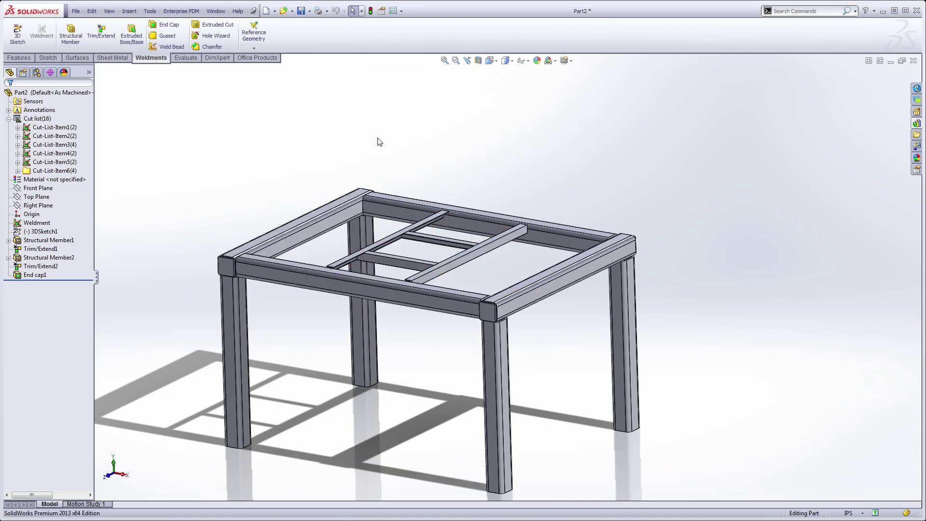
# Save the part to the Desktop with the file name Weldment
pyautogui.click(301, 11)
pyautogui.write('Weldment')
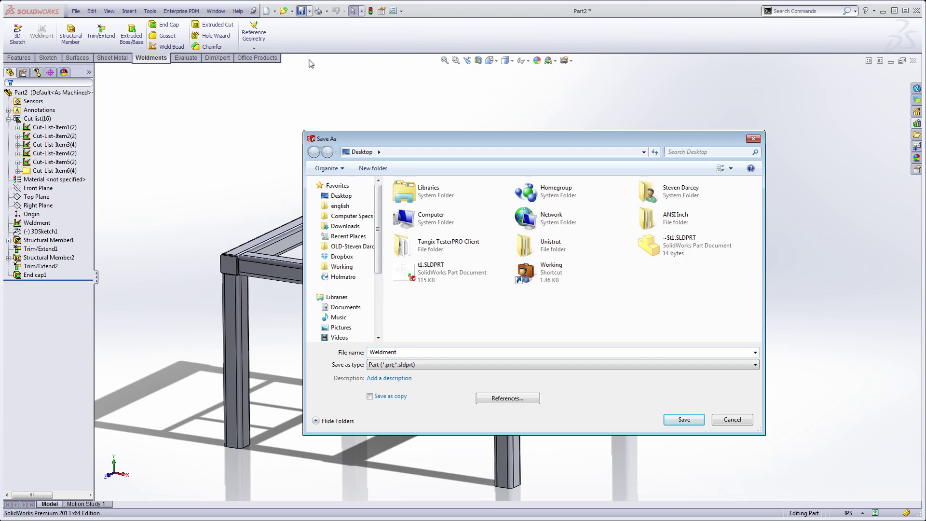
pyautogui.doubleClick(419, 352)
pyautogui.click(681, 419)
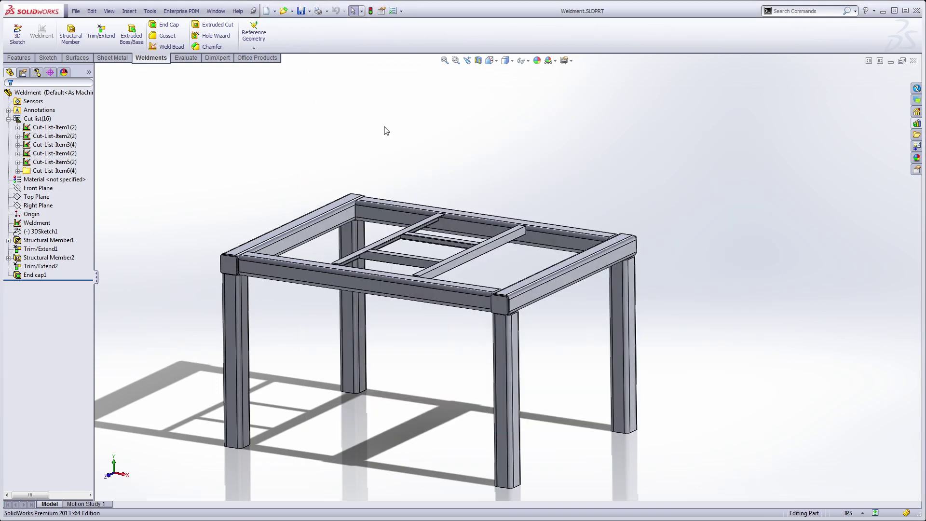
# Create a drawing from the weldment part using the B (ANSI) Landscape sheet size
pyautogui.click(275, 11)
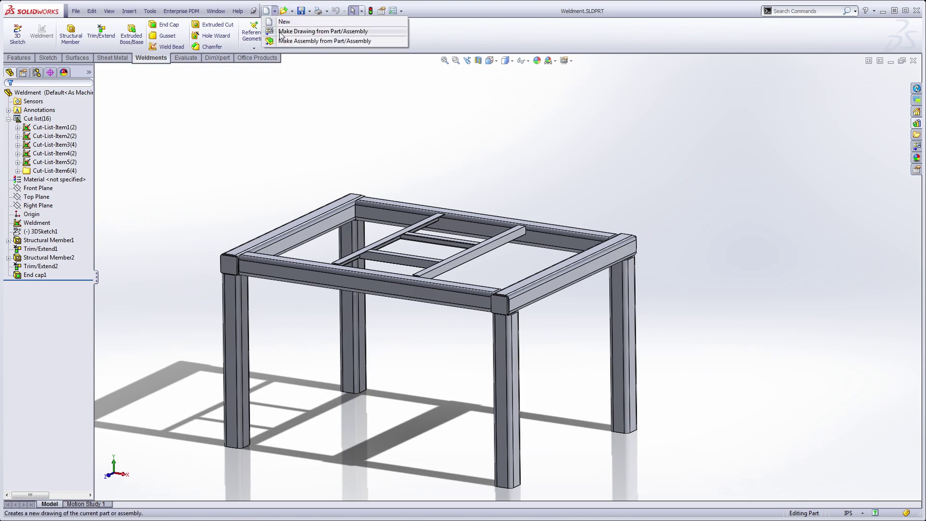
pyautogui.click(327, 31)
pyautogui.click(339, 313)
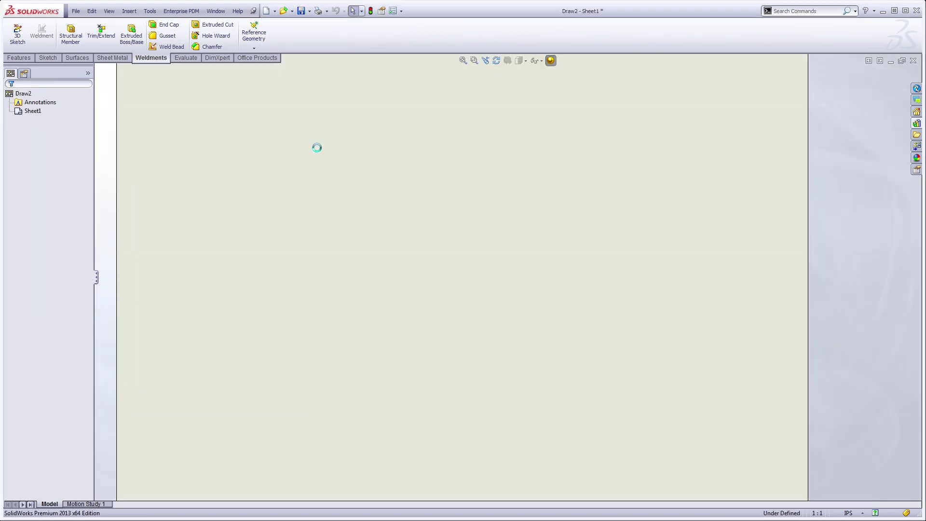
pyautogui.click(352, 242)
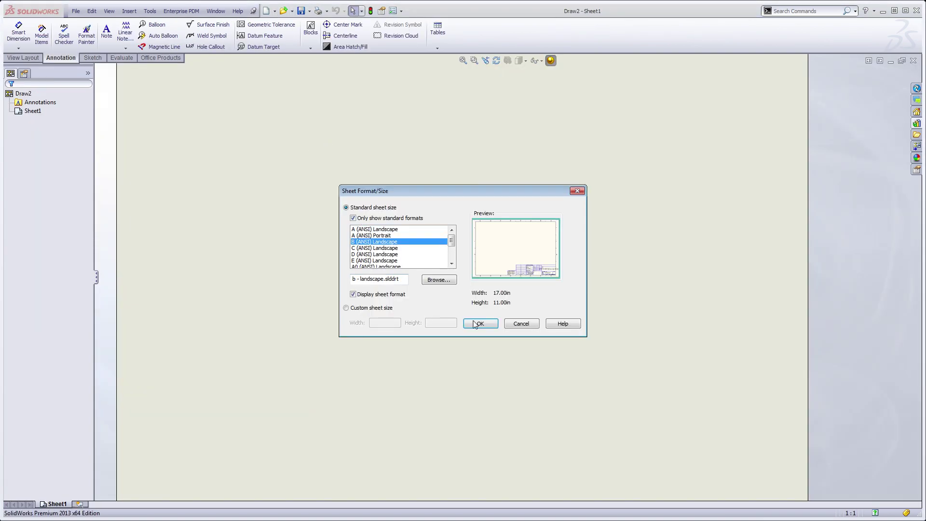
pyautogui.press('Return')
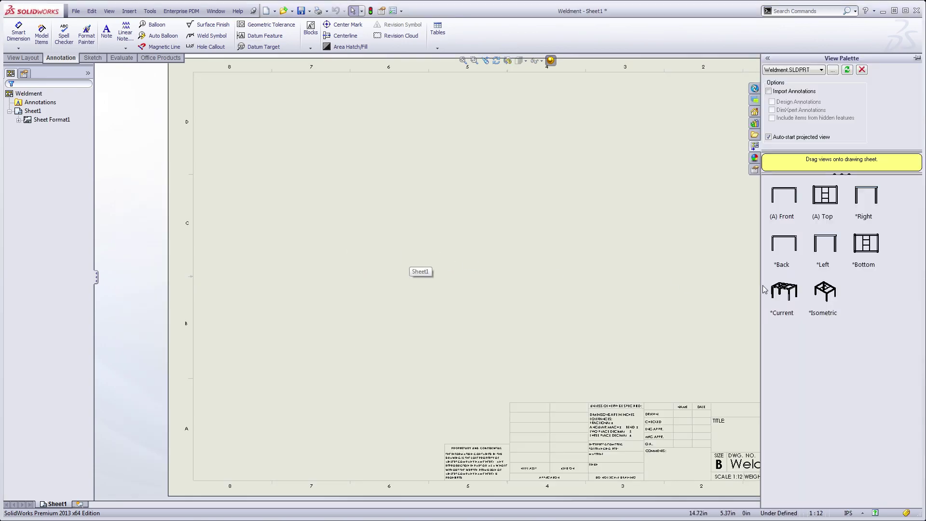
# Place the *Current orientation view of the weldment on the drawing sheet and display it shaded
pyautogui.moveTo(684, 278)
pyautogui.mouseDown()
pyautogui.moveTo(424, 306)
pyautogui.moveTo(434, 320)
pyautogui.moveTo(427, 314)
pyautogui.mouseUp()
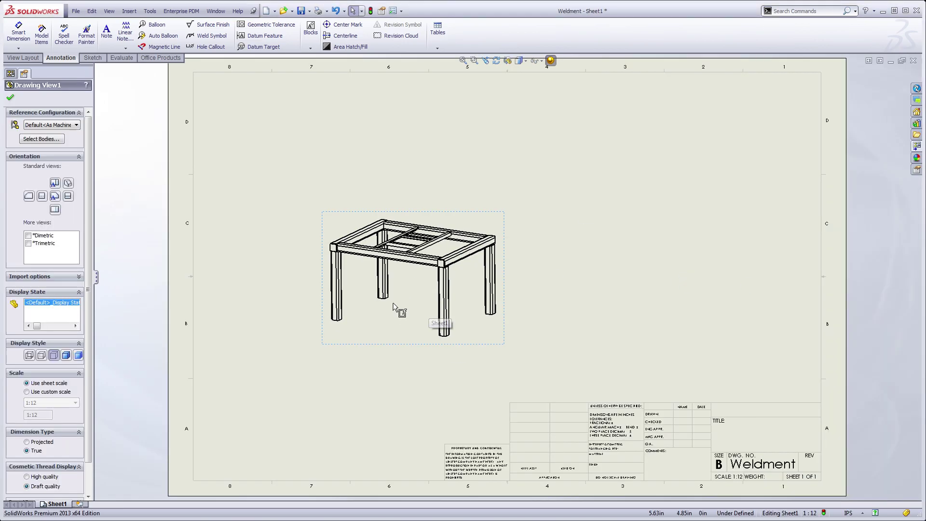
pyautogui.click(77, 356)
# Give the table frame view a user-defined custom scale of 1:8
pyautogui.click(27, 392)
pyautogui.click(66, 403)
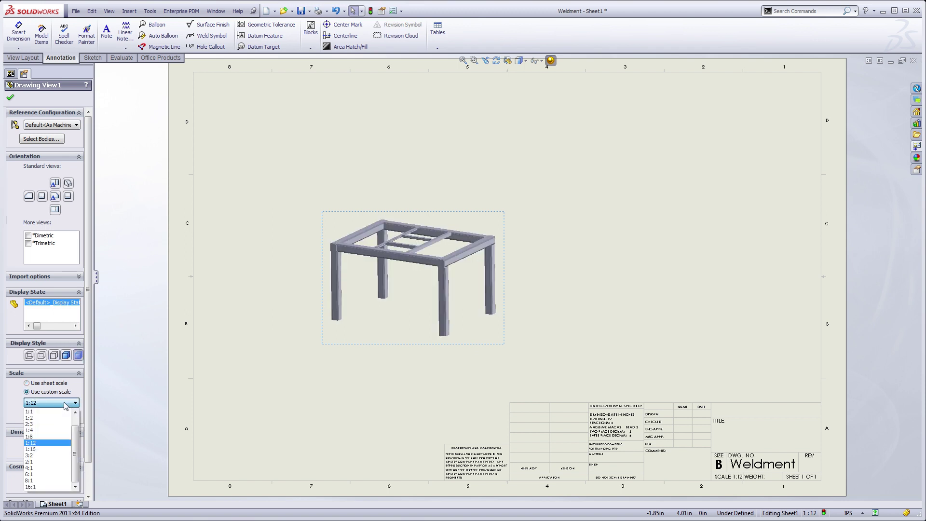
pyautogui.click(47, 404)
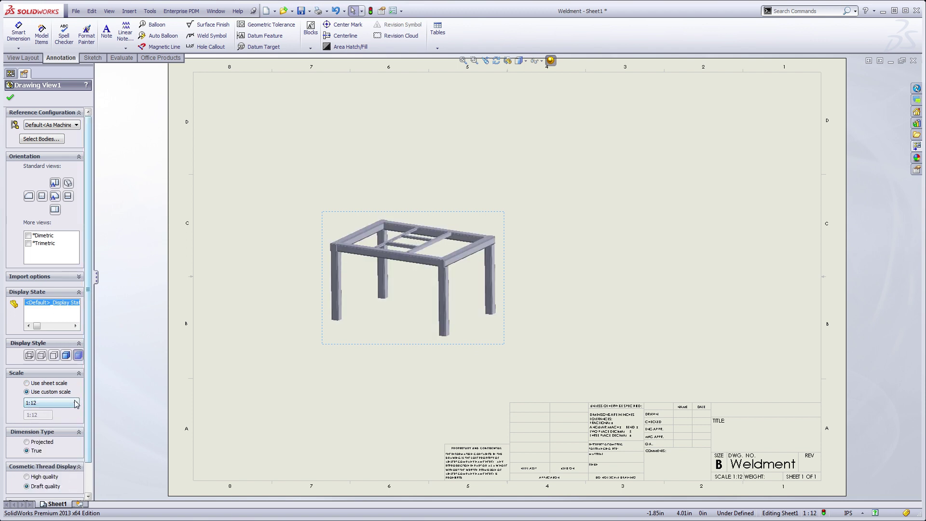
pyautogui.click(75, 402)
pyautogui.click(76, 415)
pyautogui.click(43, 411)
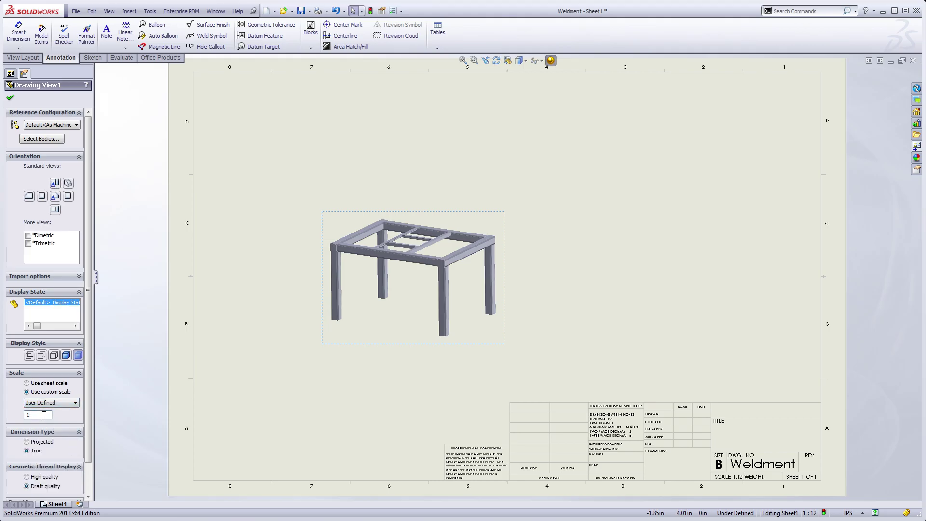
pyautogui.write('1:8')
pyautogui.press('Return')
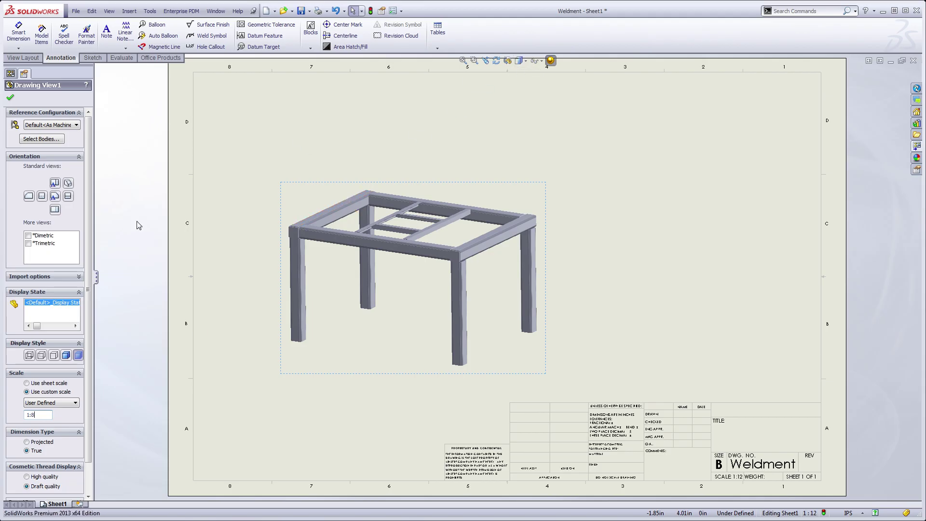
# Change the view's display style to Shaded With Edges and shift the view slightly left on the sheet
pyautogui.click(66, 355)
pyautogui.click(318, 162)
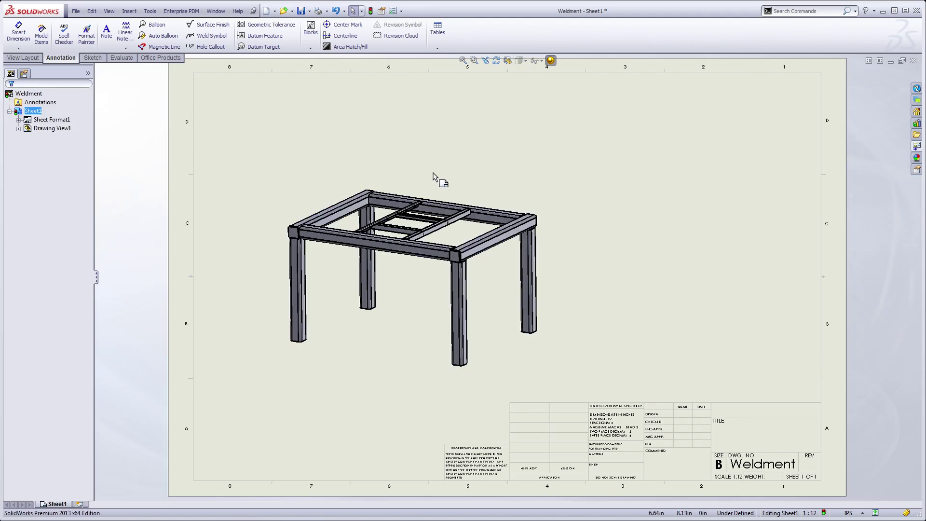
pyautogui.moveTo(438, 186); pyautogui.dragTo(431, 185)
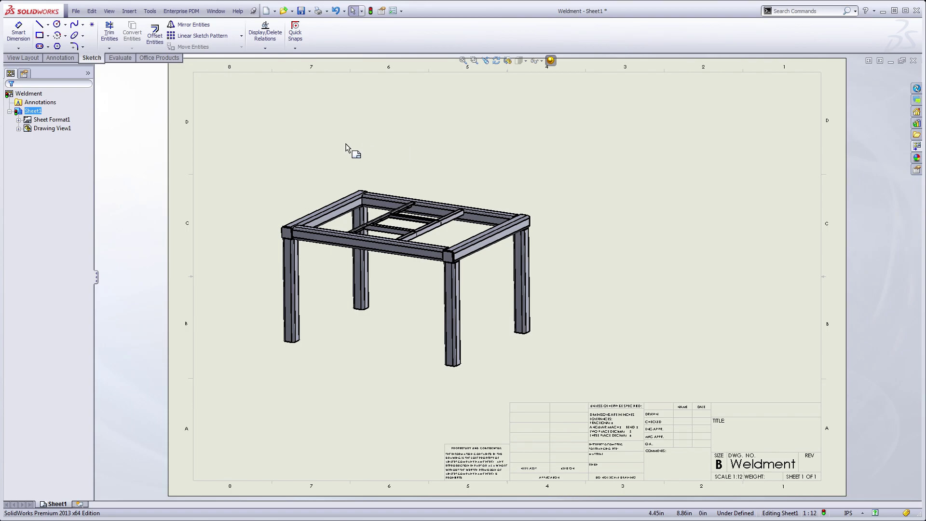
# Insert a Weldment Cut List table for the view with the default options and place it in the sheet's upper-right area
pyautogui.click(62, 57)
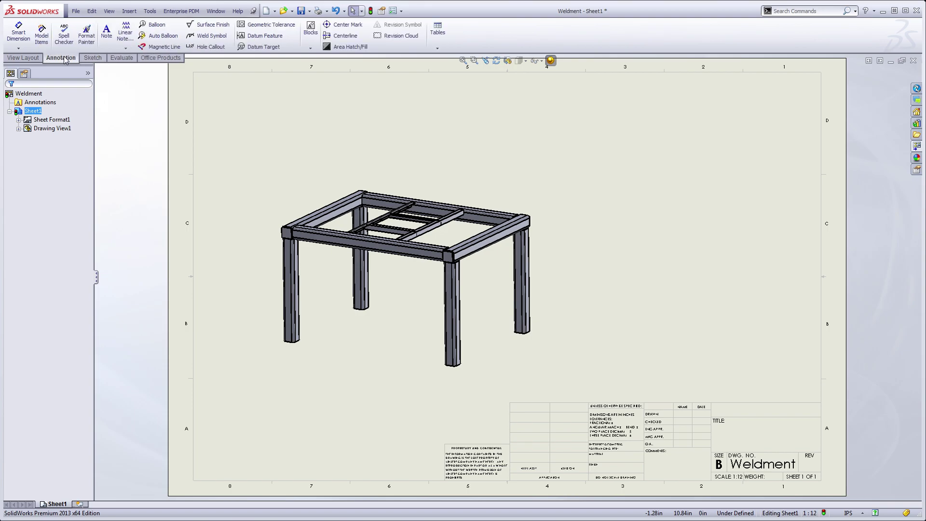
pyautogui.click(437, 48)
pyautogui.click(449, 97)
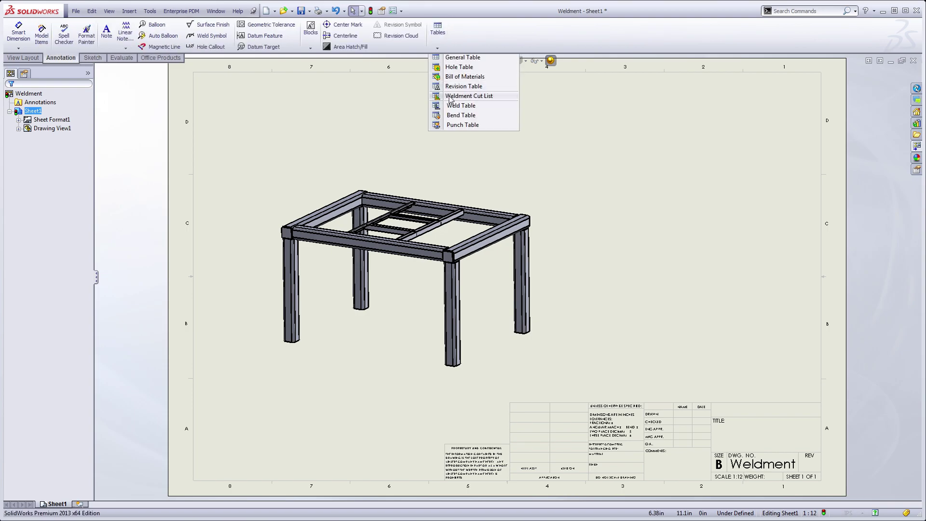
pyautogui.click(351, 204)
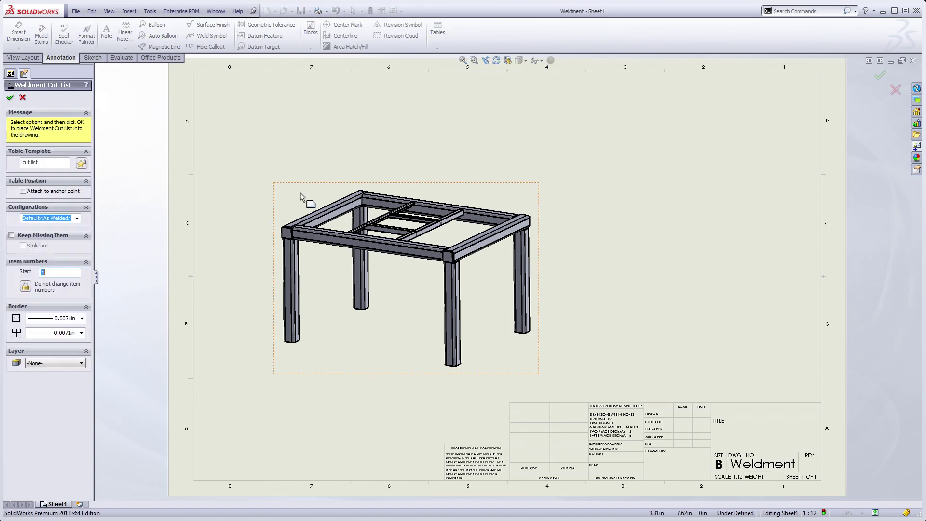
pyautogui.click(10, 98)
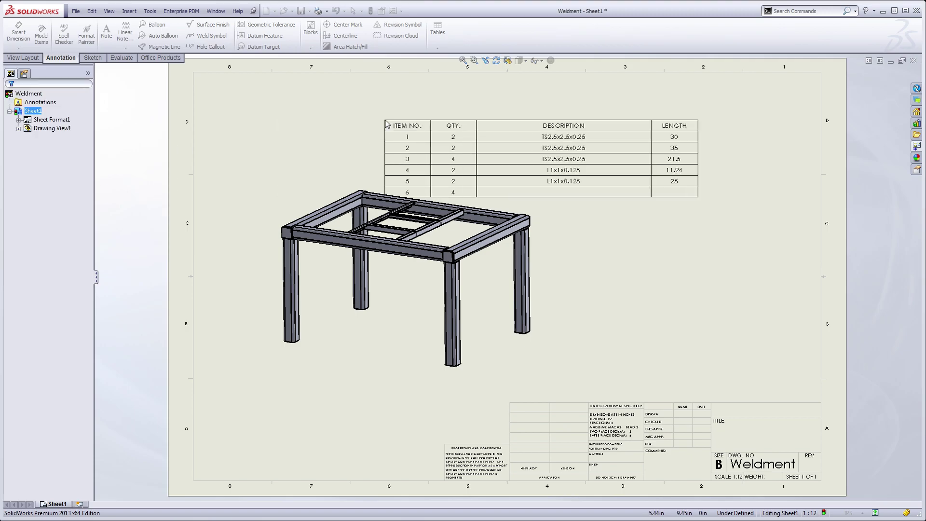
pyautogui.click(496, 90)
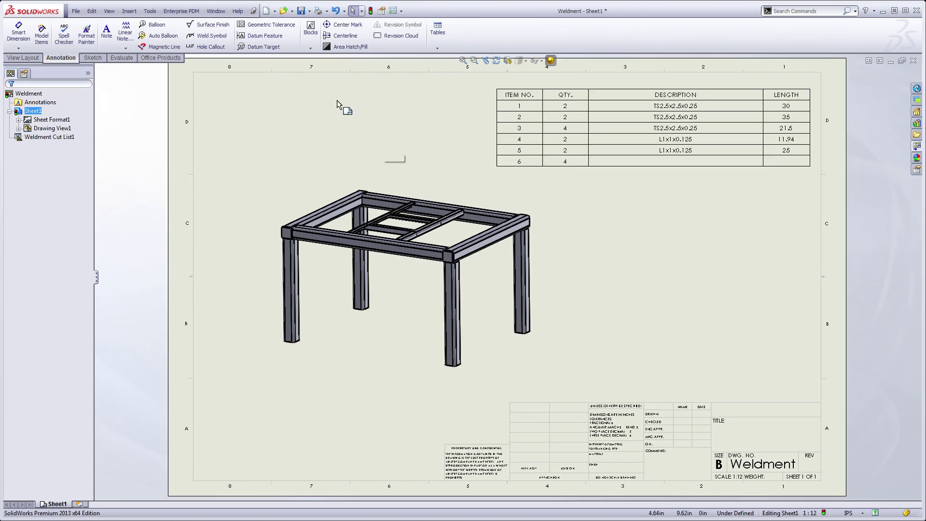
# Add auto balloons to the view in the square layout and shift the upper balloon row slightly up and left
pyautogui.click(152, 37)
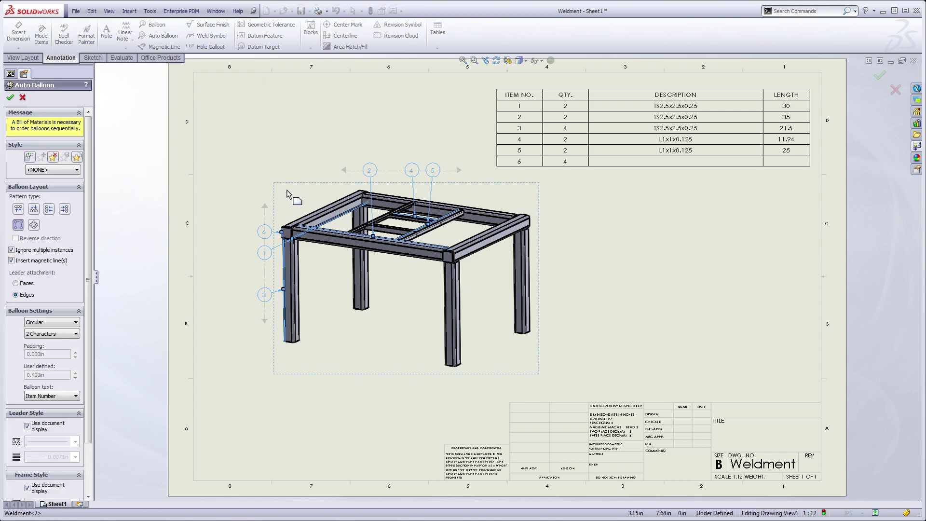
pyautogui.click(10, 97)
pyautogui.click(377, 171)
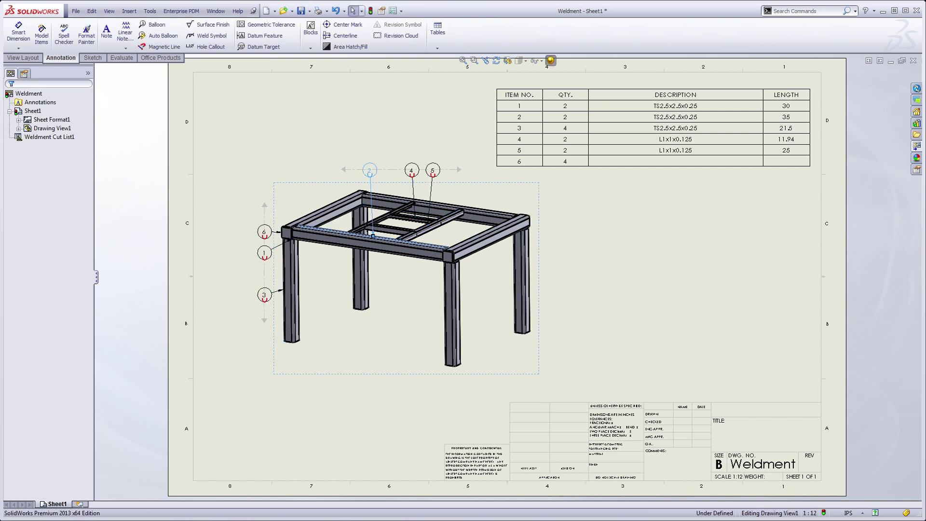
pyautogui.moveTo(392, 170)
pyautogui.mouseDown()
pyautogui.moveTo(369, 160)
pyautogui.moveTo(379, 163)
pyautogui.mouseUp()
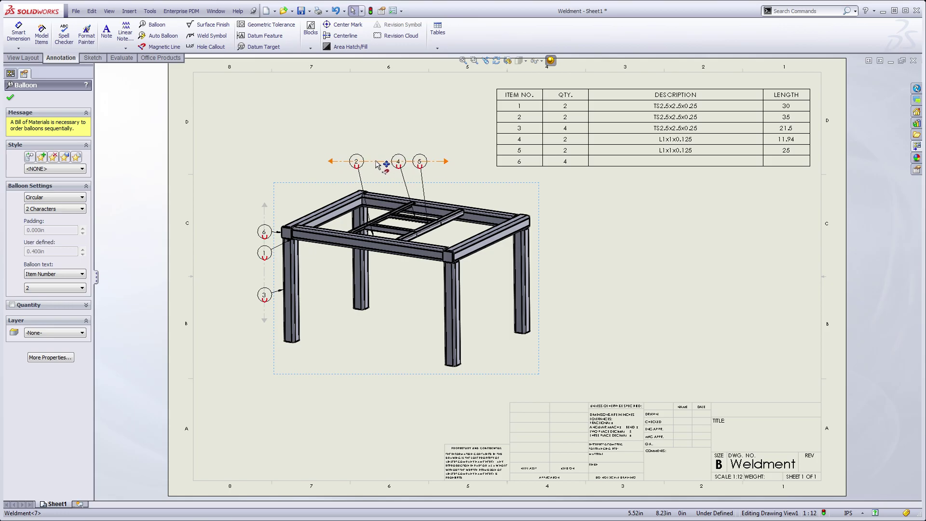
pyautogui.click(283, 166)
# Insert an indented Bill of Materials with the detailed cut list turned off and place it below the cut list table
pyautogui.moveTo(637, 120)
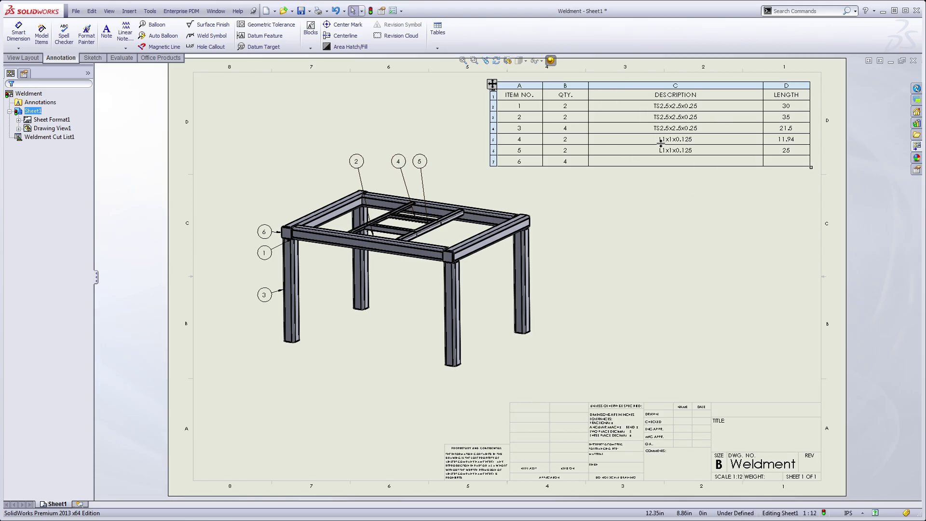
pyautogui.click(438, 39)
pyautogui.click(446, 76)
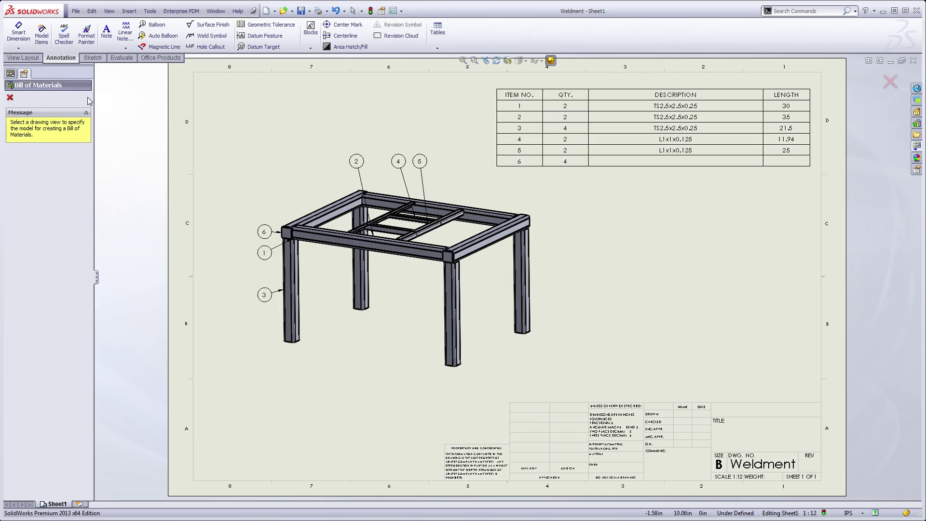
pyautogui.click(286, 206)
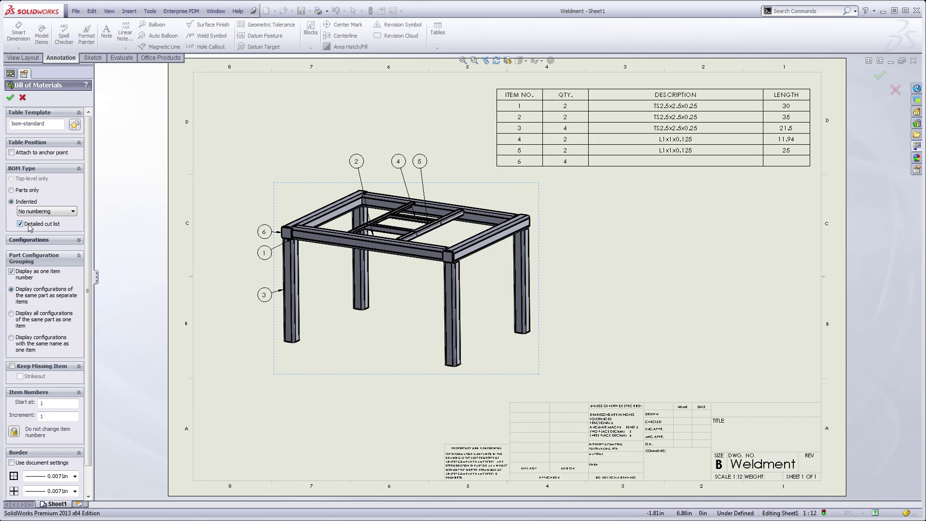
pyautogui.click(53, 225)
pyautogui.click(10, 98)
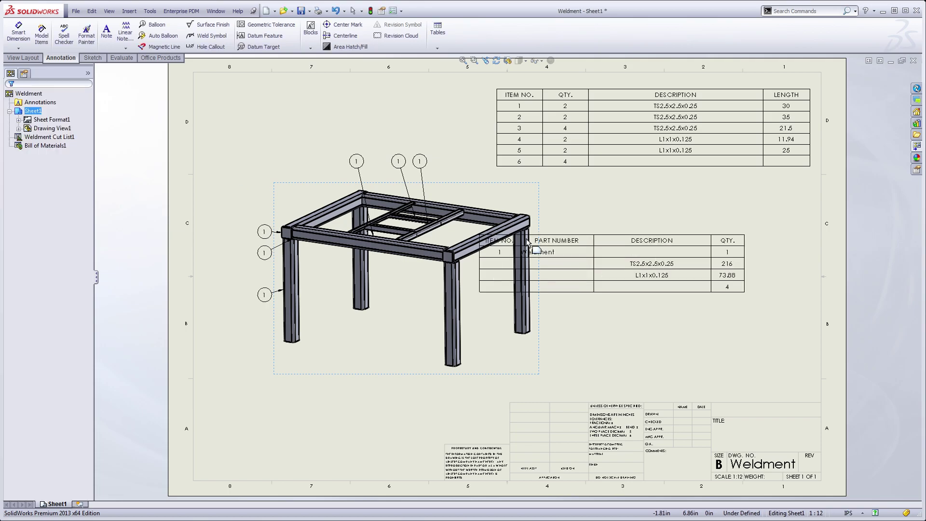
pyautogui.click(548, 217)
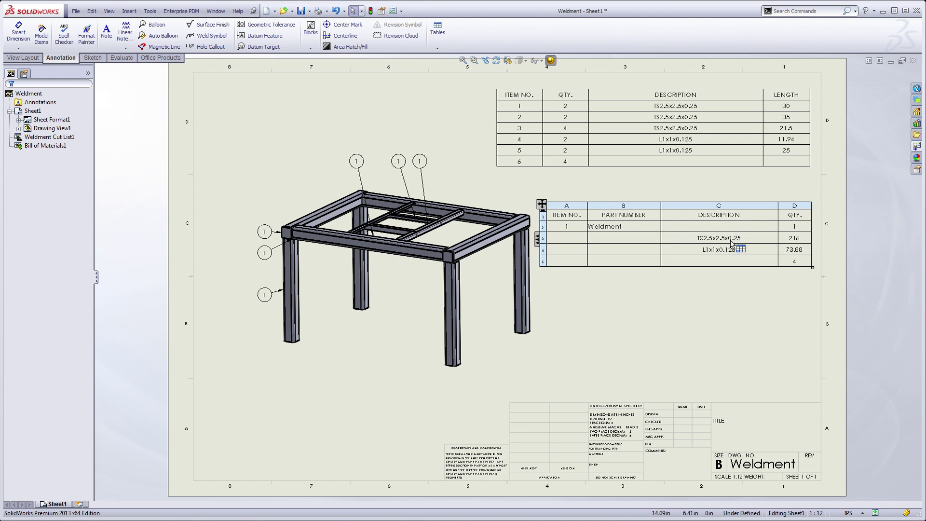
# Delete the row for the Weldment part from the bill of materials
pyautogui.click(679, 136)
pyautogui.click(728, 188)
pyautogui.click(729, 221)
pyautogui.click(542, 227)
pyautogui.rightClick(545, 227)
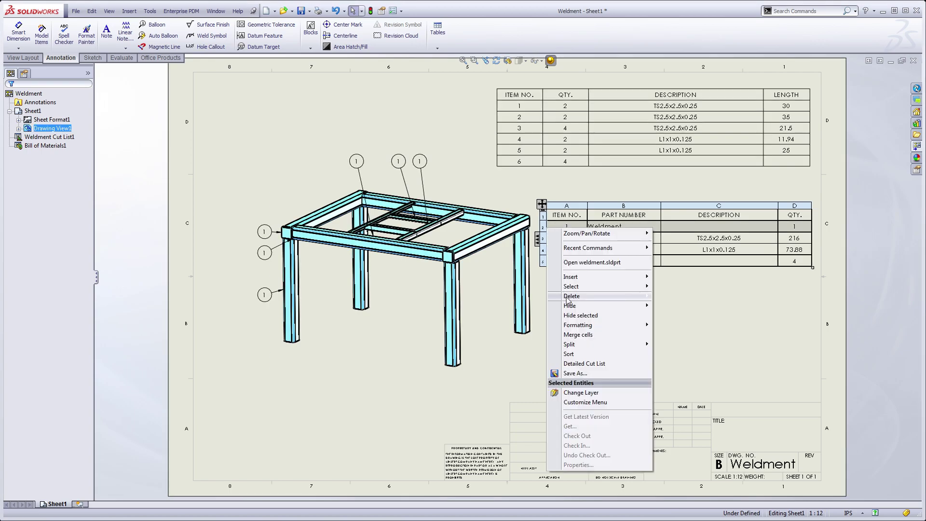
pyautogui.moveTo(569, 296)
pyautogui.click(675, 316)
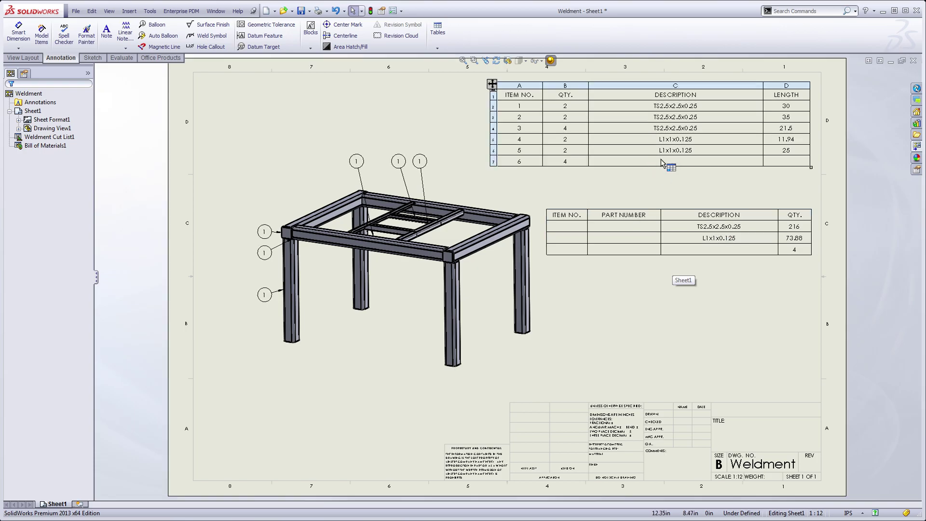
# Open the weldment part from the drawing view and give Cut-List-Item6 a DESCRIPTION property of "2.25x2.25x0.25 End Caps"
pyautogui.click(486, 188)
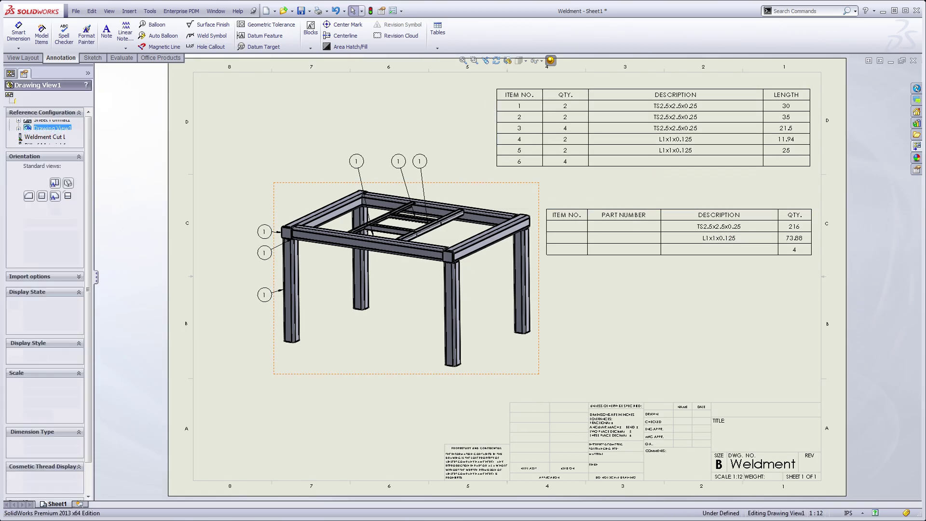
pyautogui.click(509, 155)
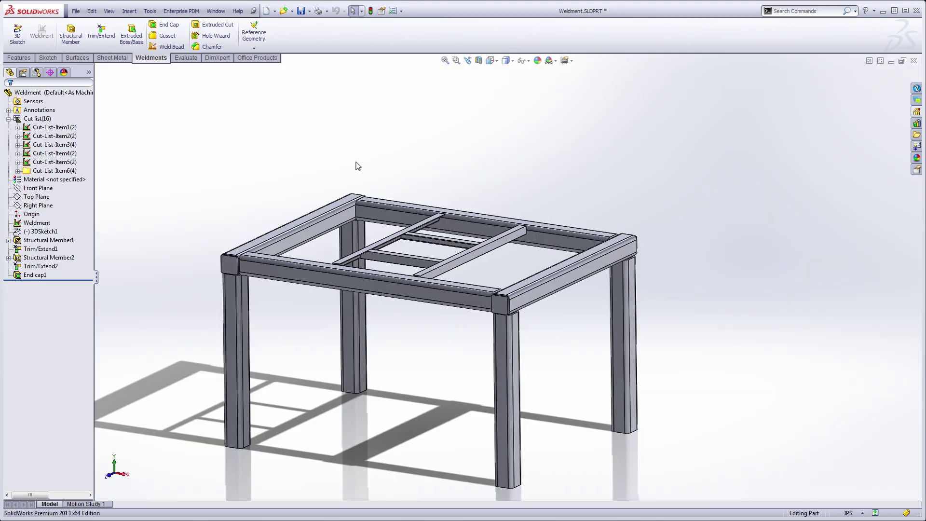
pyautogui.click(29, 171)
pyautogui.rightClick(29, 170)
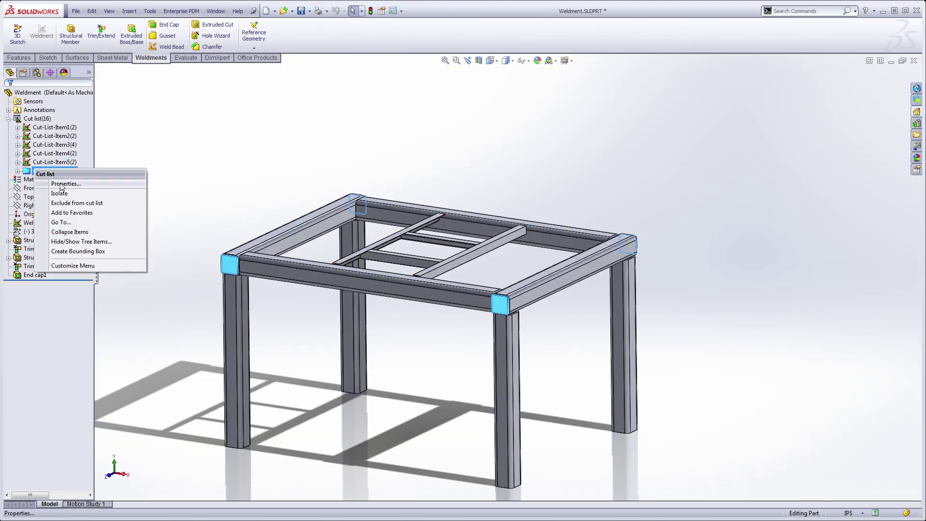
pyautogui.click(53, 184)
pyautogui.click(355, 189)
pyautogui.click(355, 189)
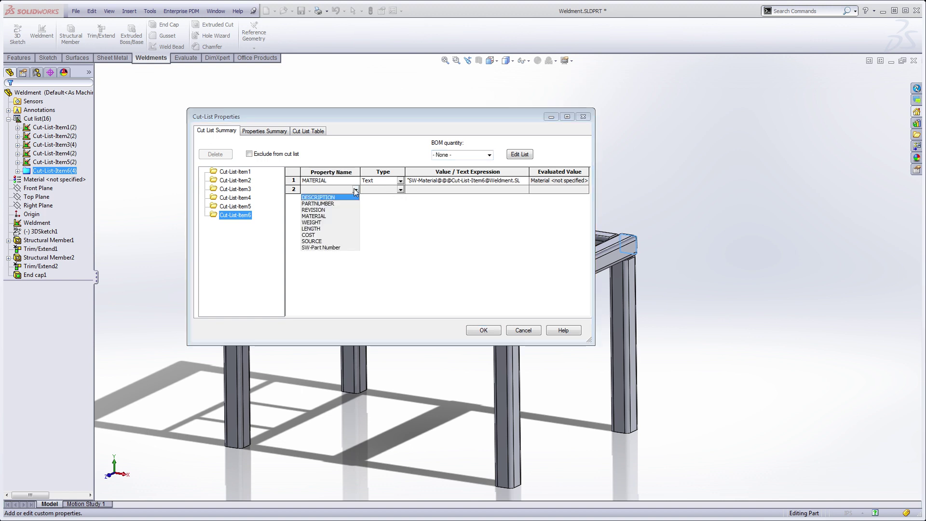
pyautogui.click(326, 198)
pyautogui.click(431, 189)
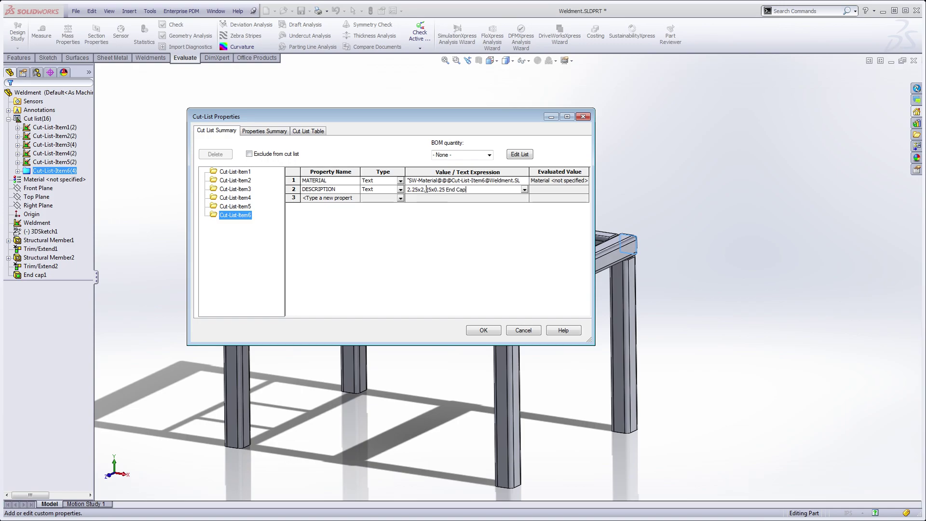
pyautogui.press('Return')
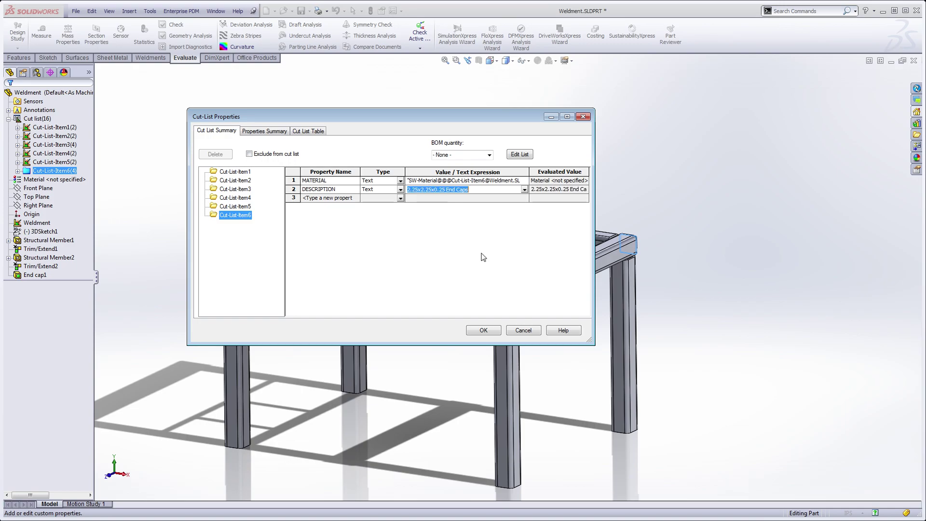
pyautogui.click(484, 330)
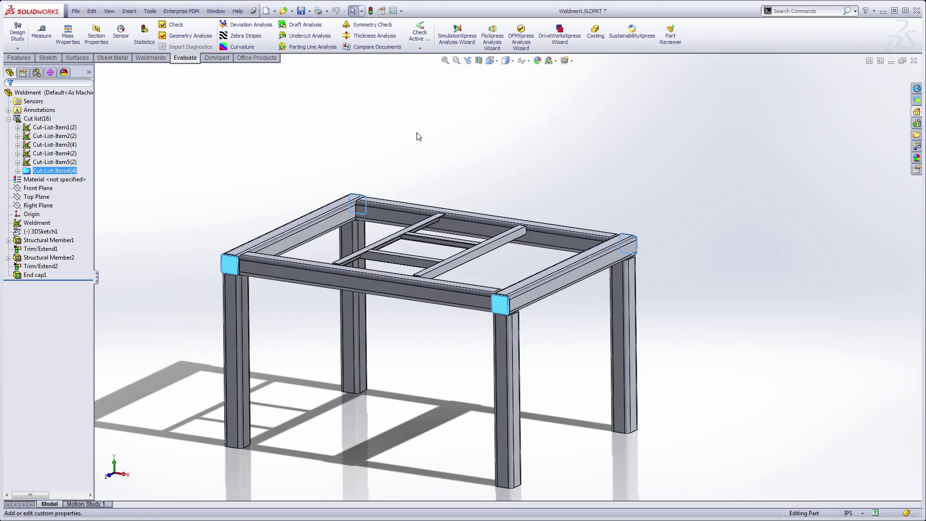
# Save the weldment part and switch back to its drawing sheet
pyautogui.click(300, 10)
pyautogui.click(215, 10)
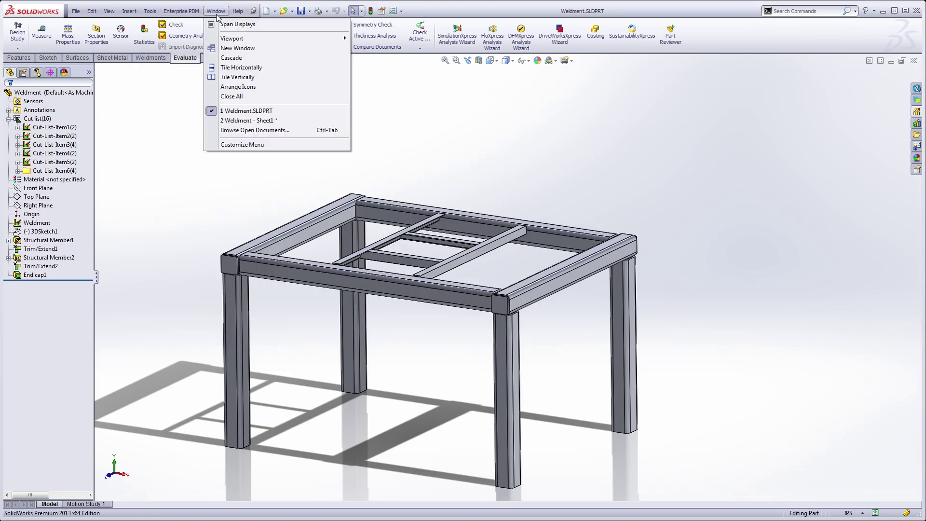
pyautogui.click(237, 121)
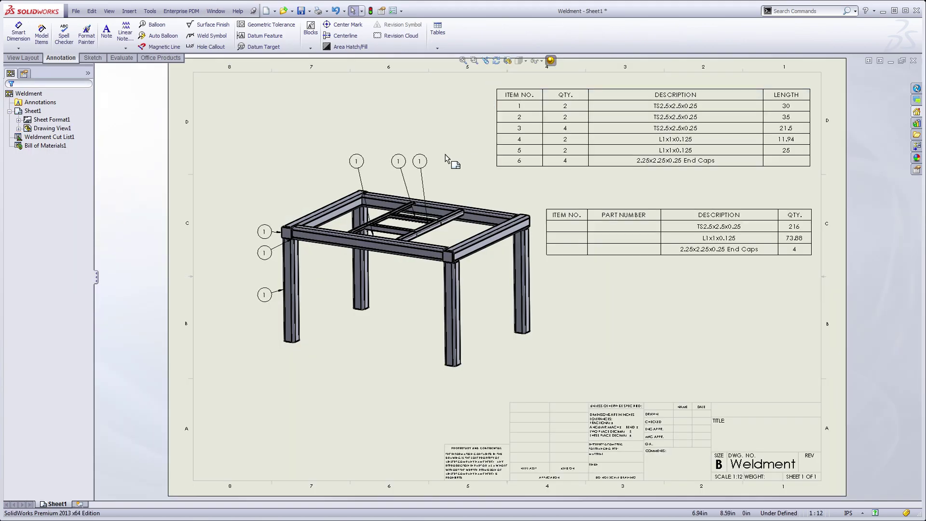
pyautogui.click(686, 189)
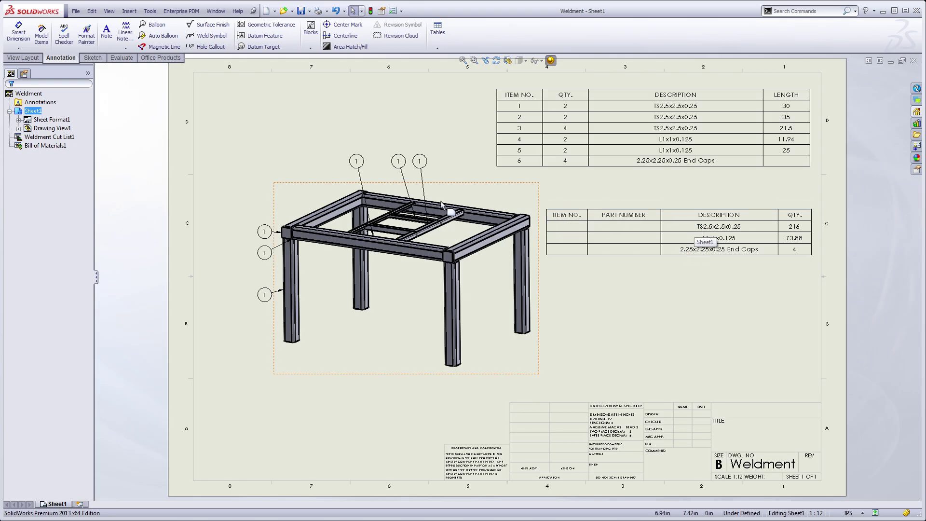
pyautogui.moveTo(543, 95)
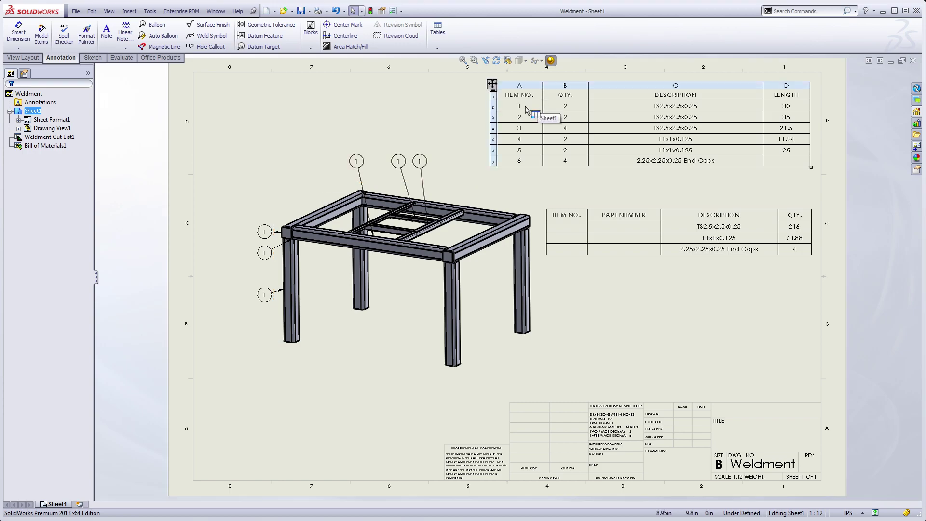
pyautogui.moveTo(664, 218)
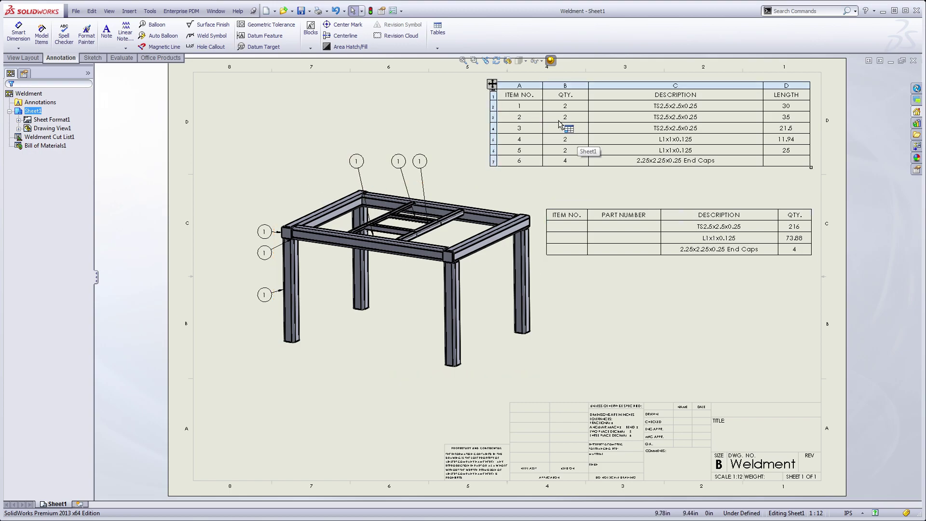
pyautogui.click(314, 193)
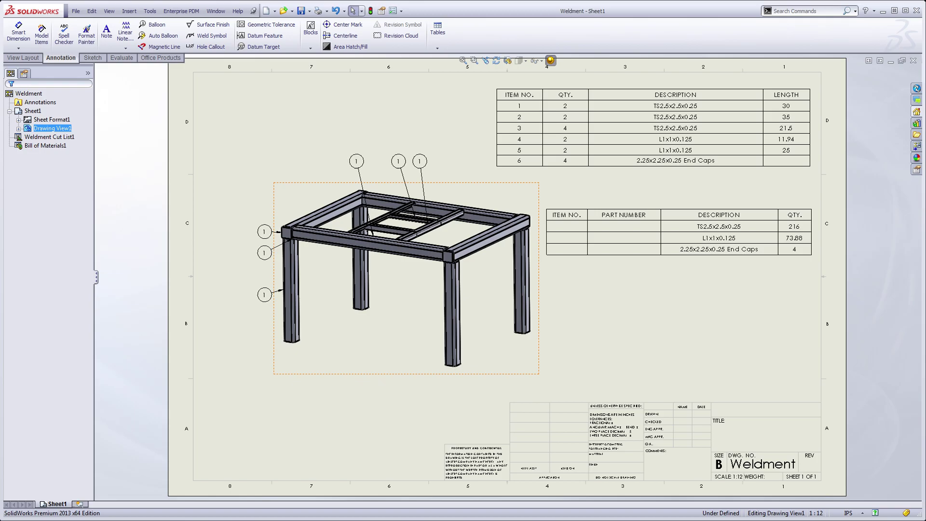
# Link the table frame view's balloon text to Weldment Cut List1 in the drawing view properties
pyautogui.rightClick(292, 187)
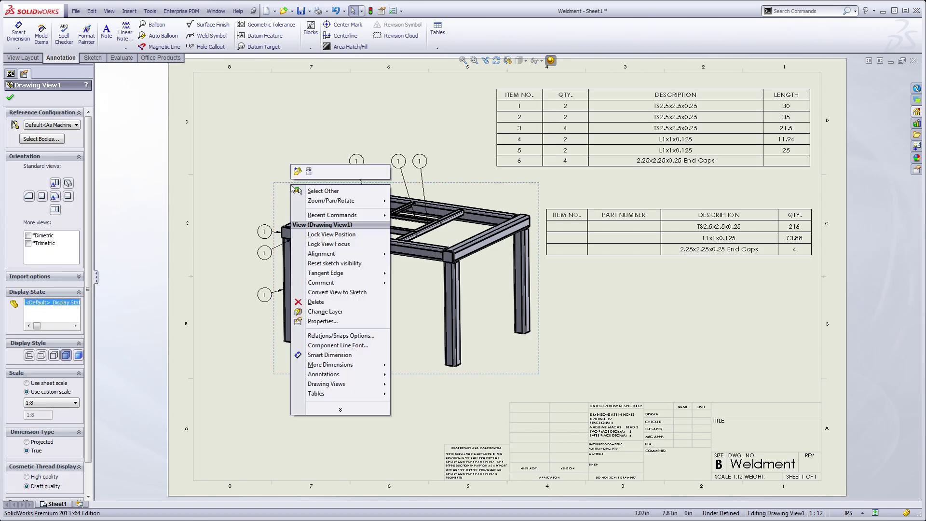
pyautogui.click(318, 321)
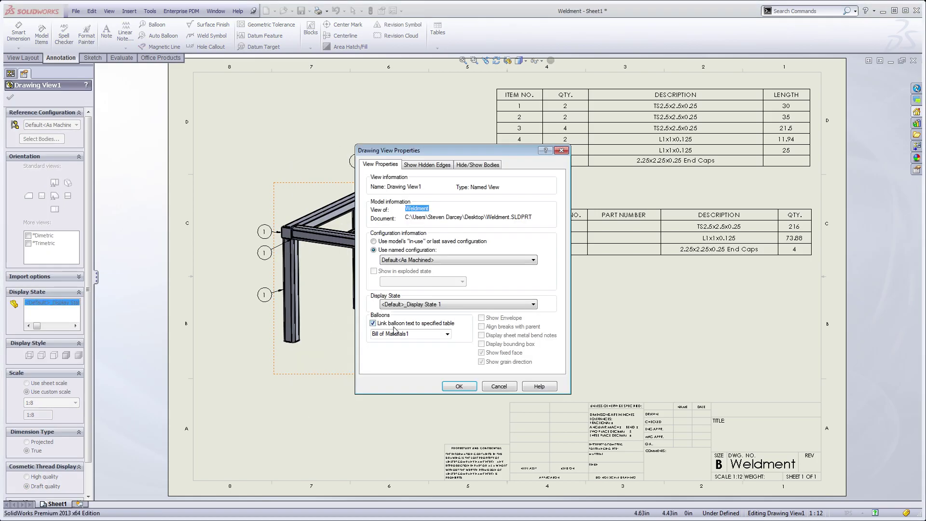
pyautogui.click(447, 334)
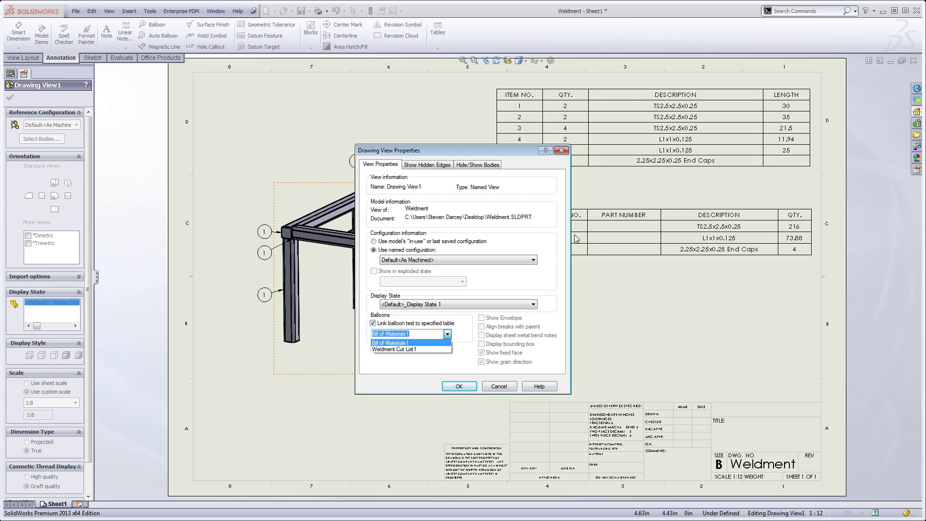
pyautogui.click(390, 349)
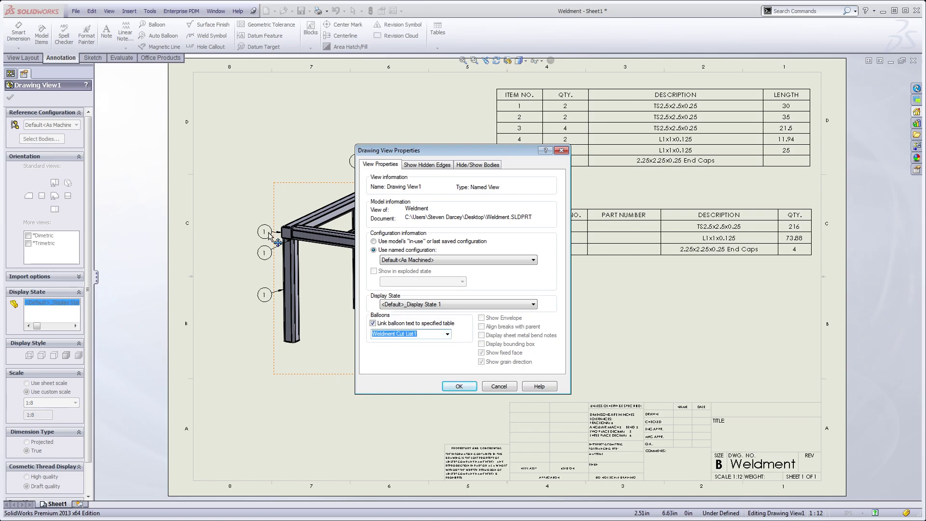
pyautogui.click(459, 387)
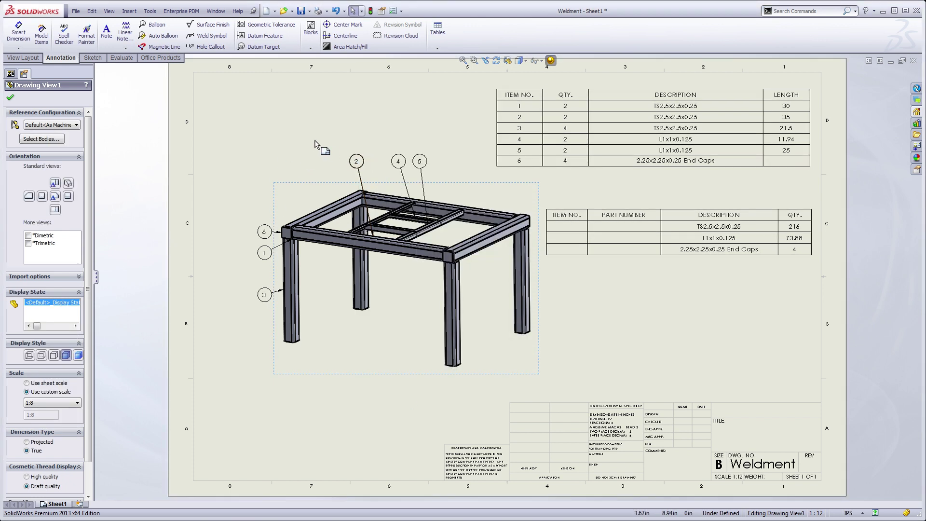
pyautogui.click(578, 156)
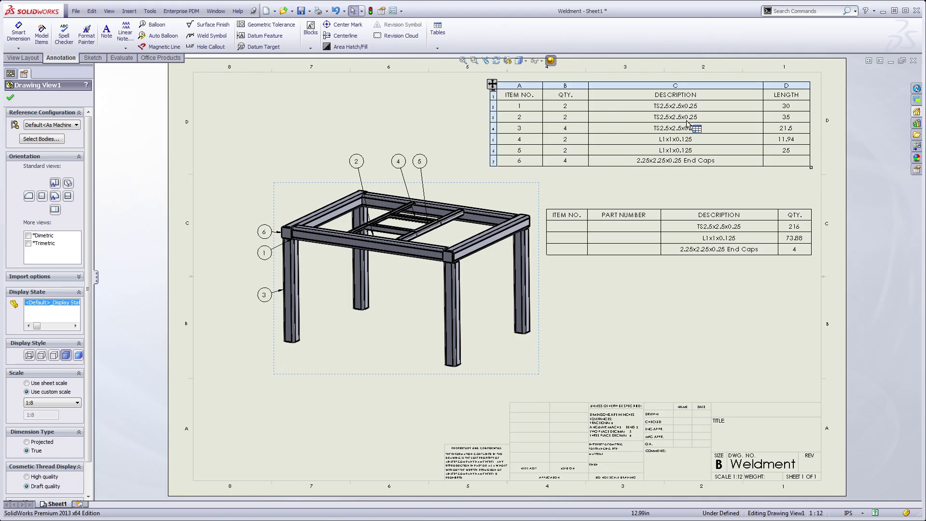
pyautogui.click(718, 227)
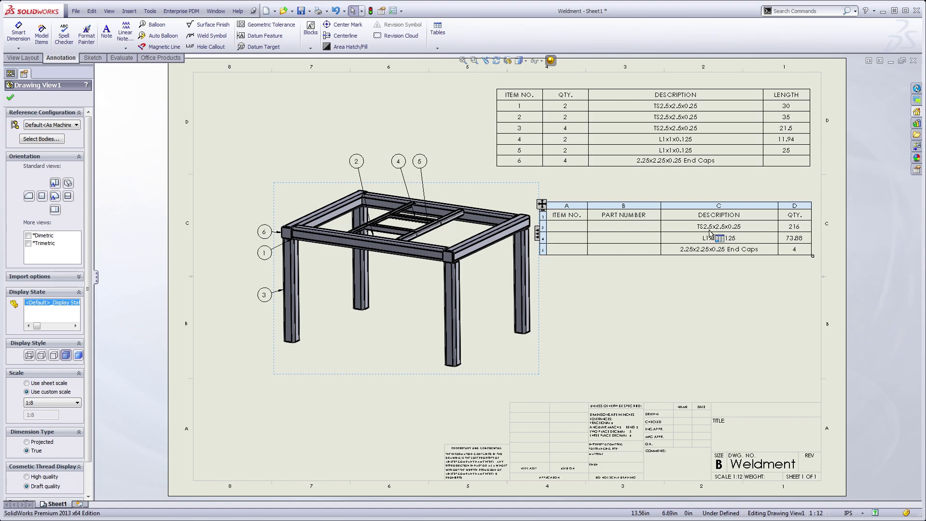
pyautogui.click(592, 266)
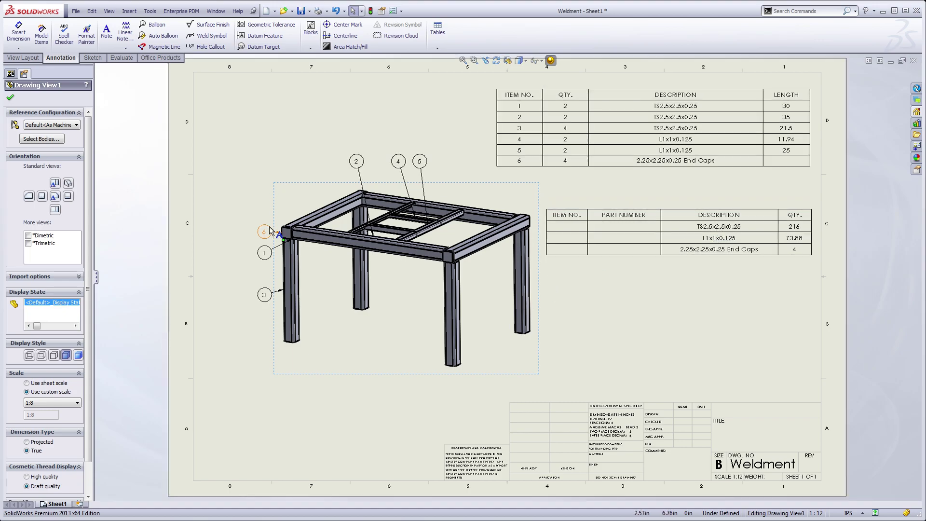